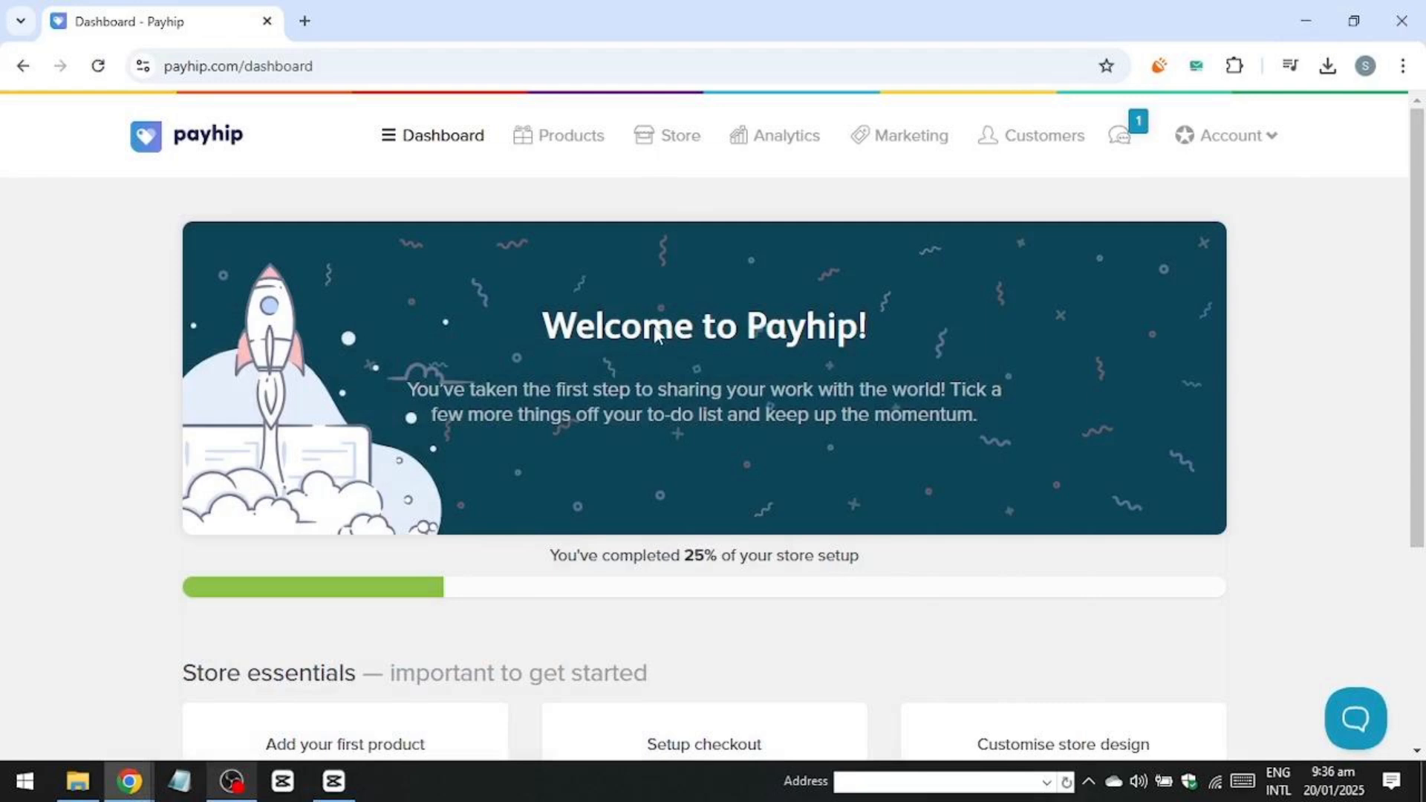
Open the store design editor from the dashboard's Customise store design card.
scroll(657, 335, down, 1)
scroll(653, 388, down, 2)
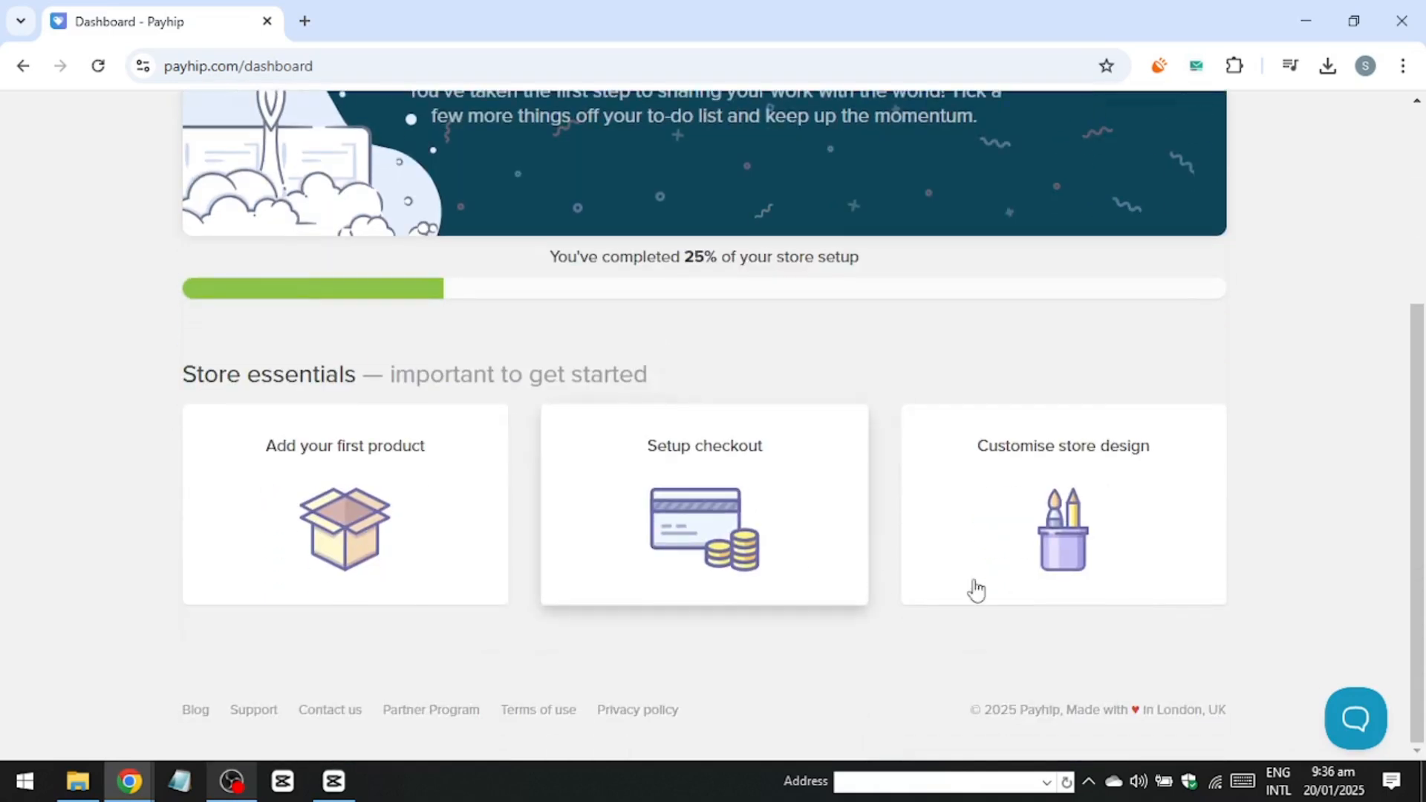
click(1101, 537)
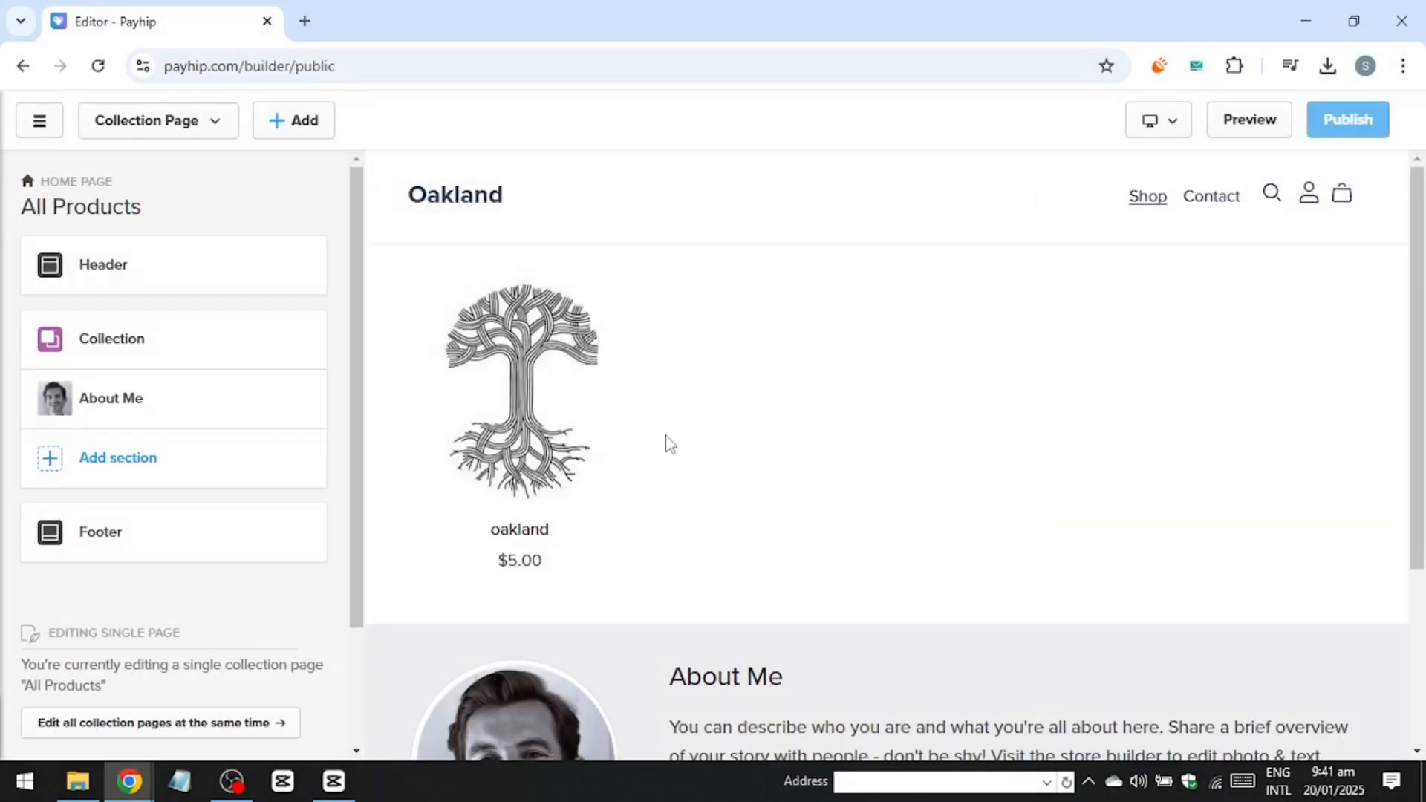
scroll(665, 442, down, 3)
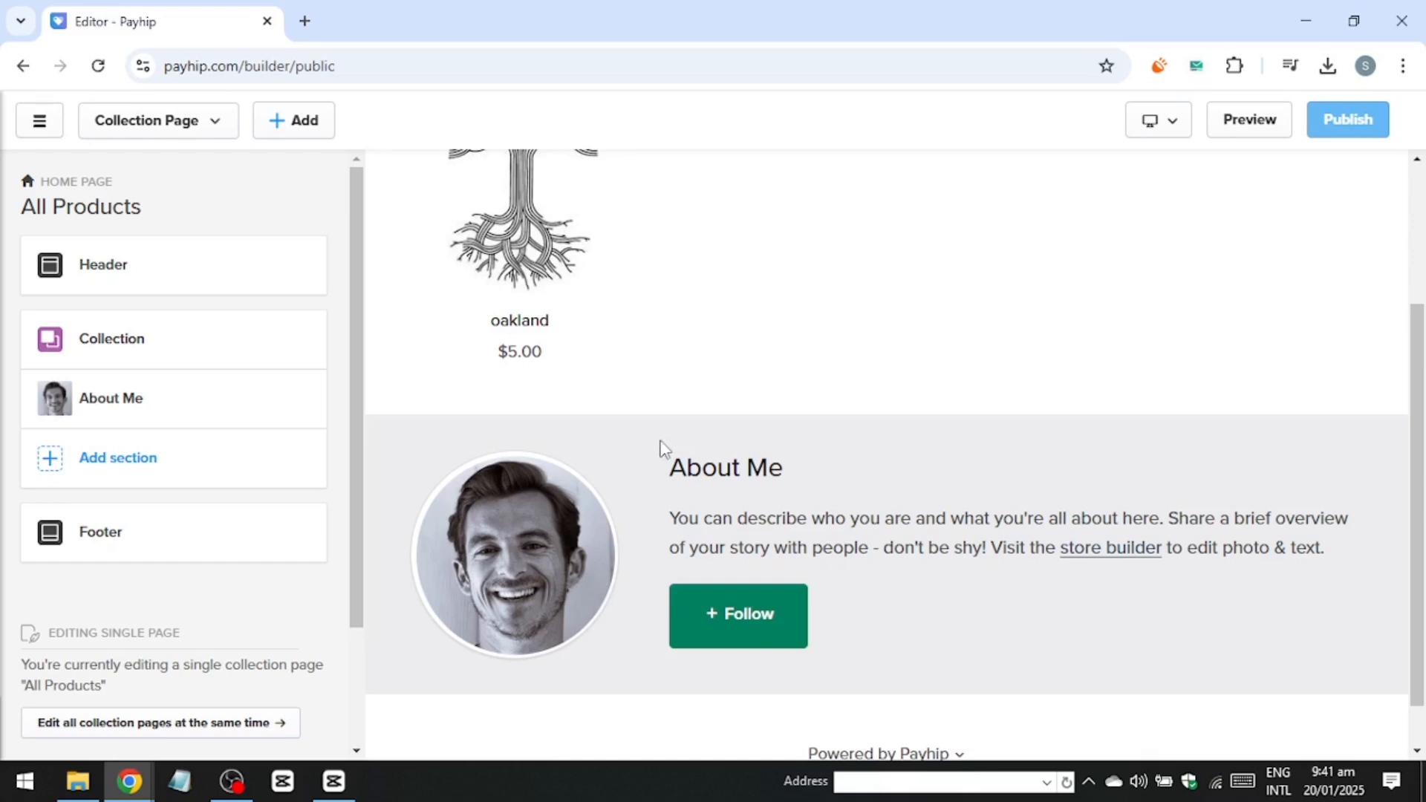
scroll(646, 401, up, 1)
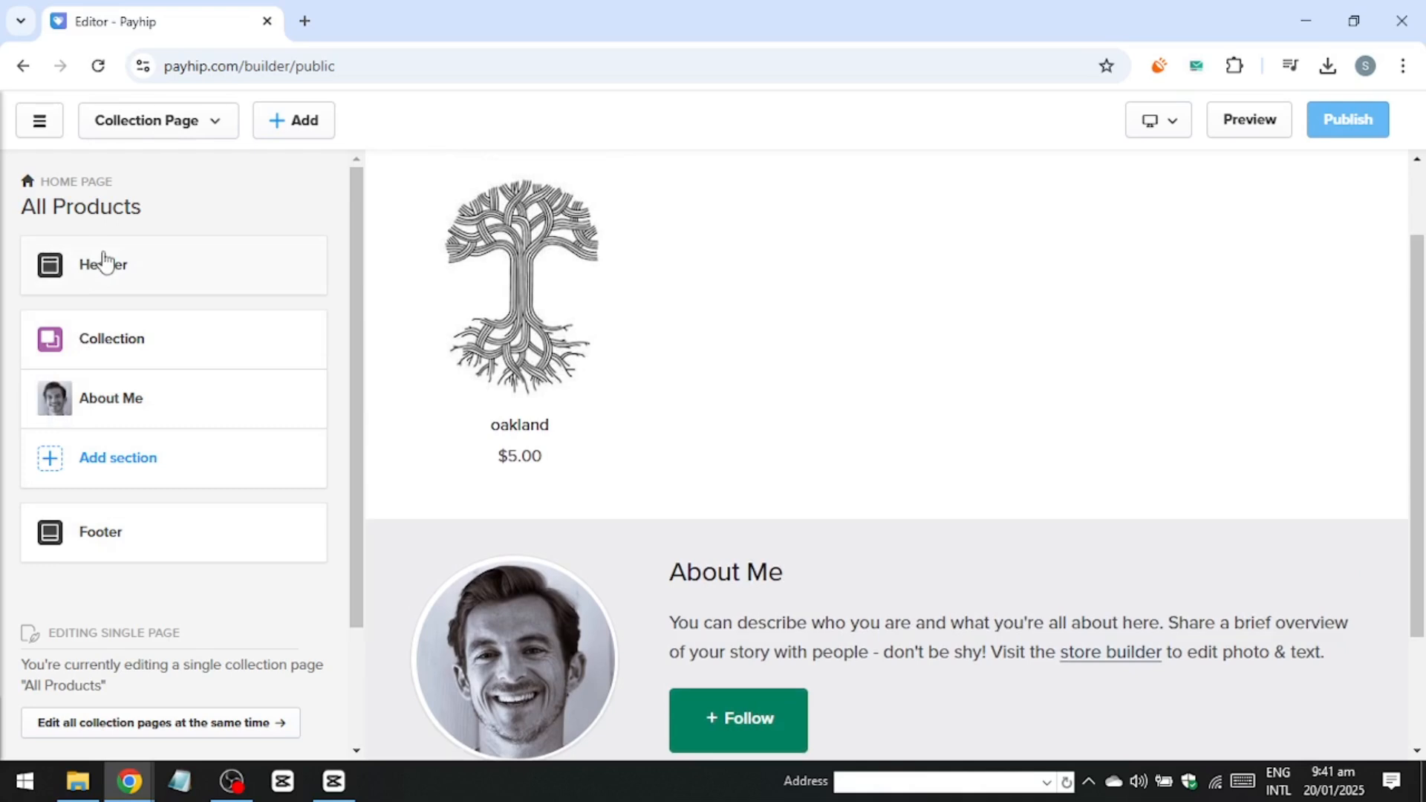
Open the header section's navigation links editor.
click(140, 286)
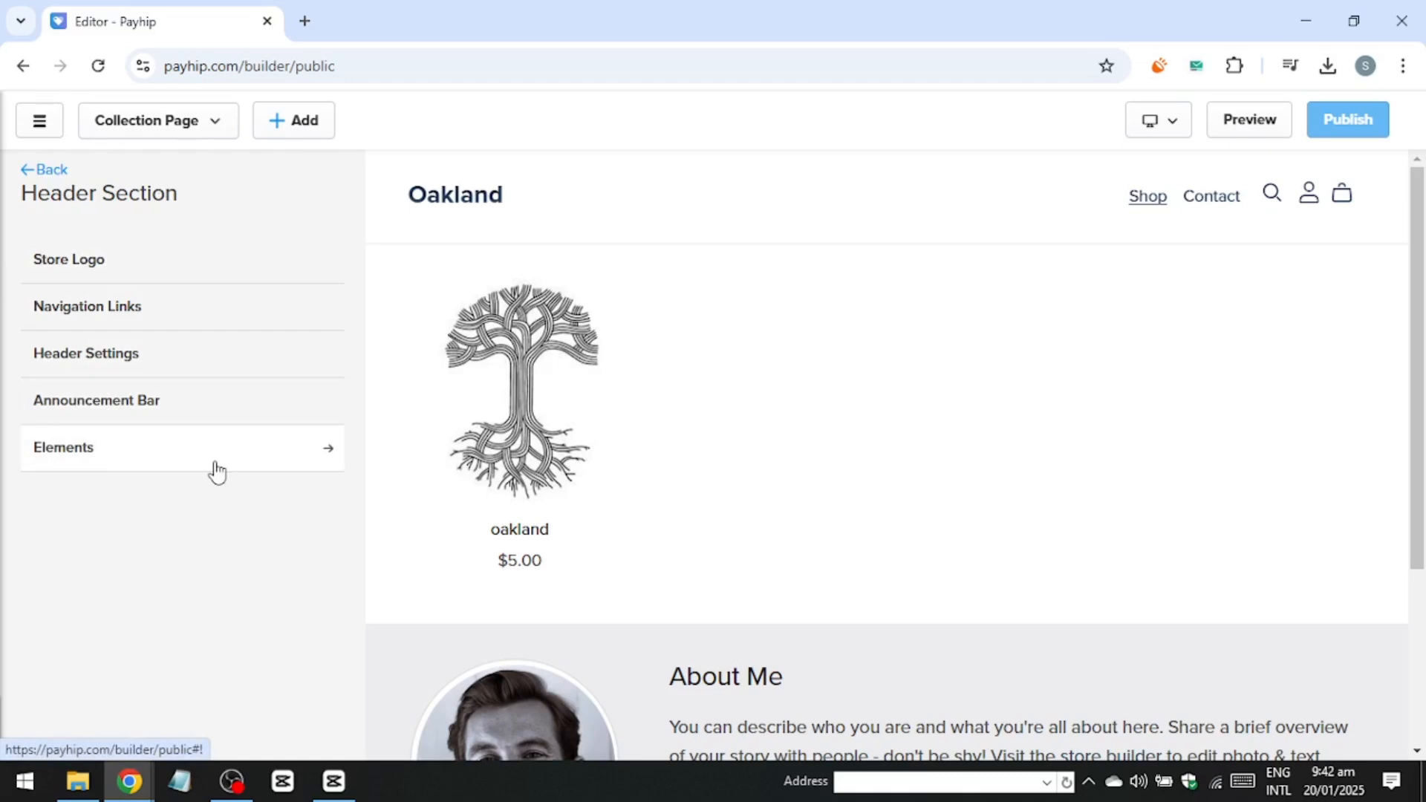
click(221, 306)
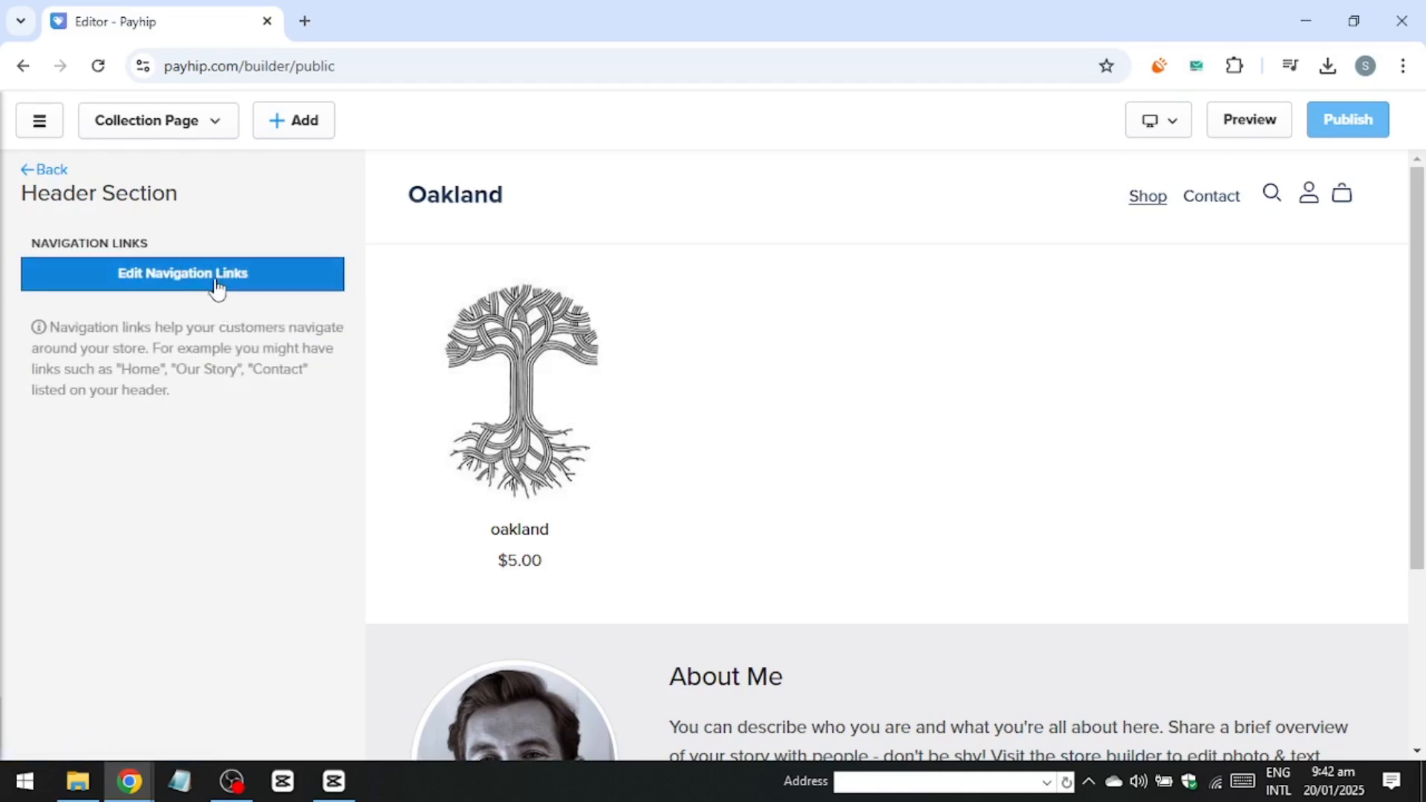
click(216, 283)
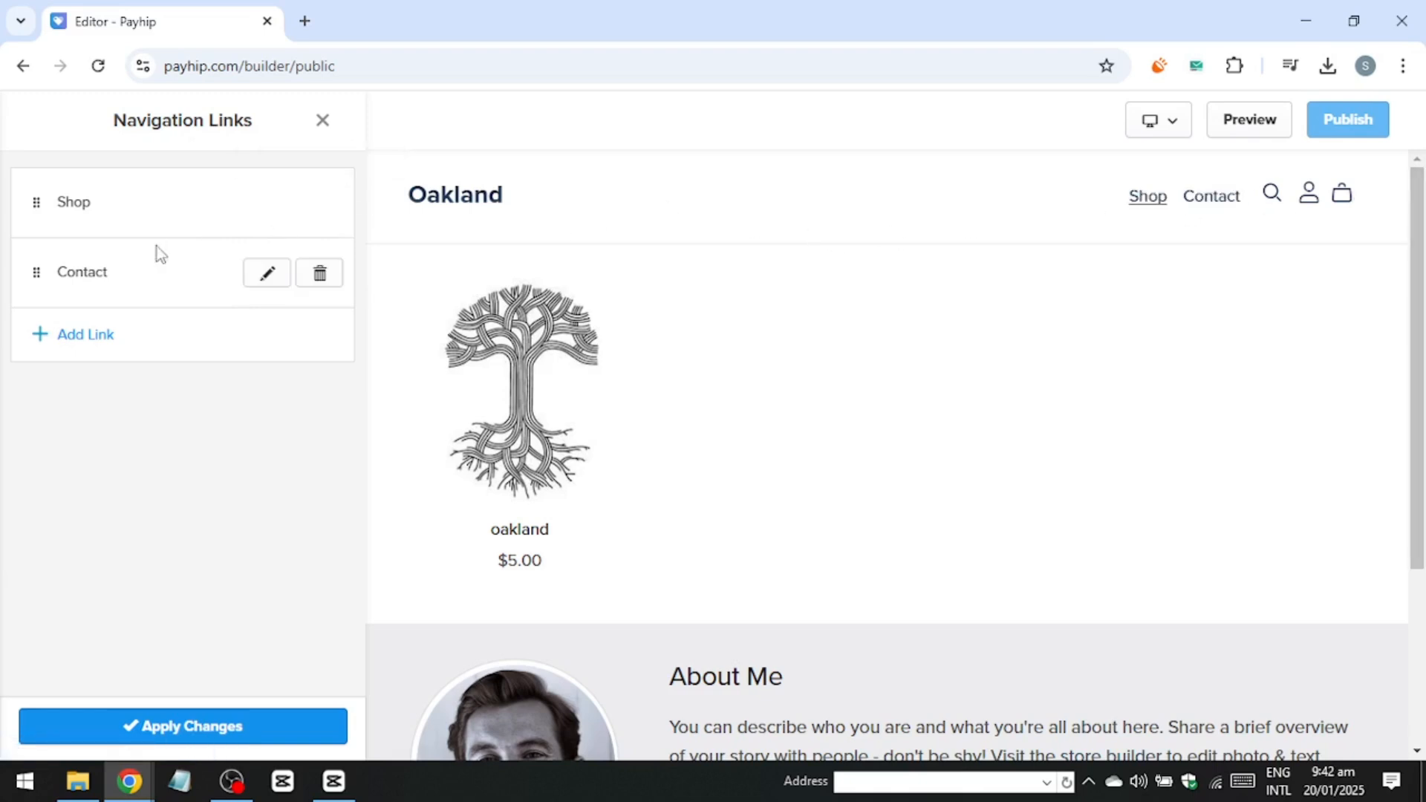
click(62, 335)
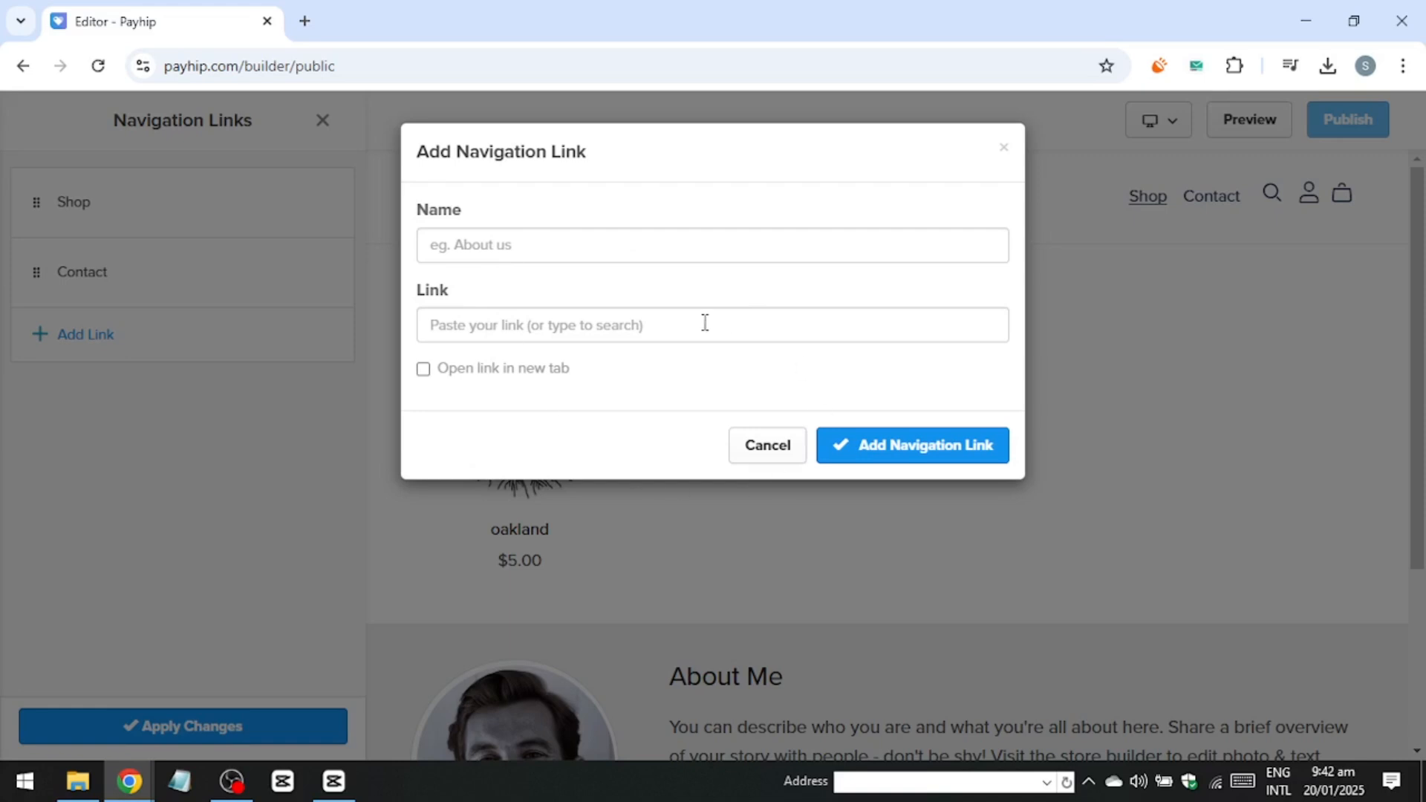
click(767, 444)
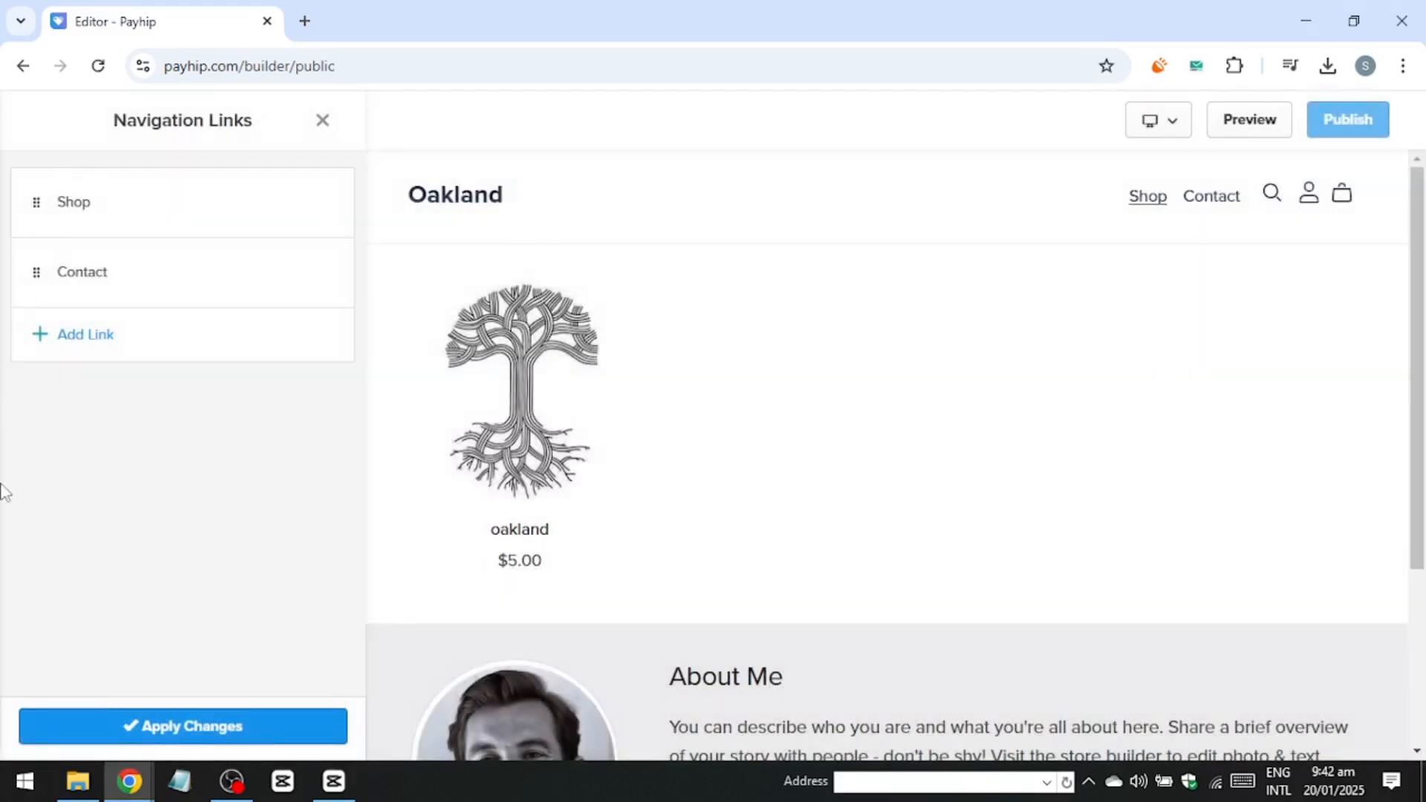
click(184, 720)
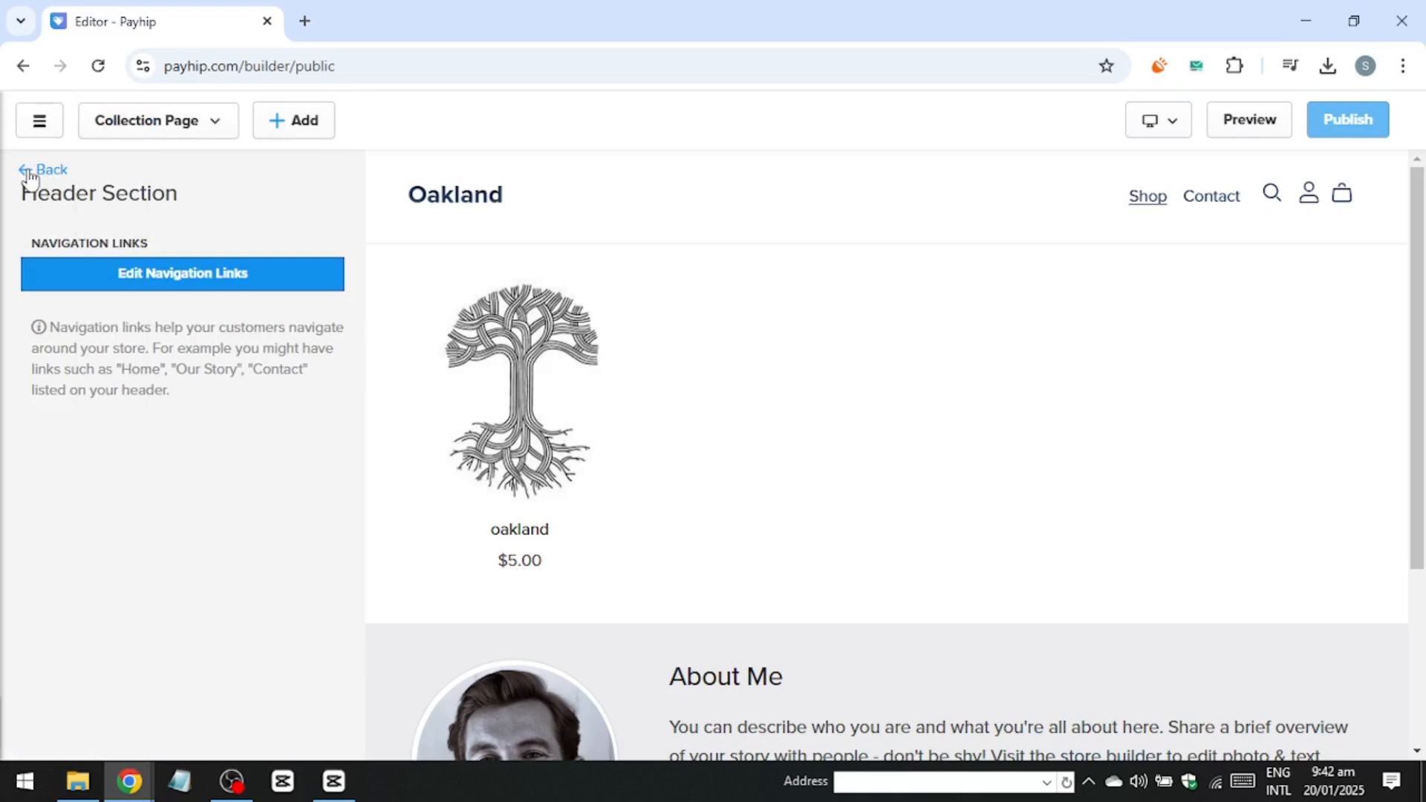
click(136, 292)
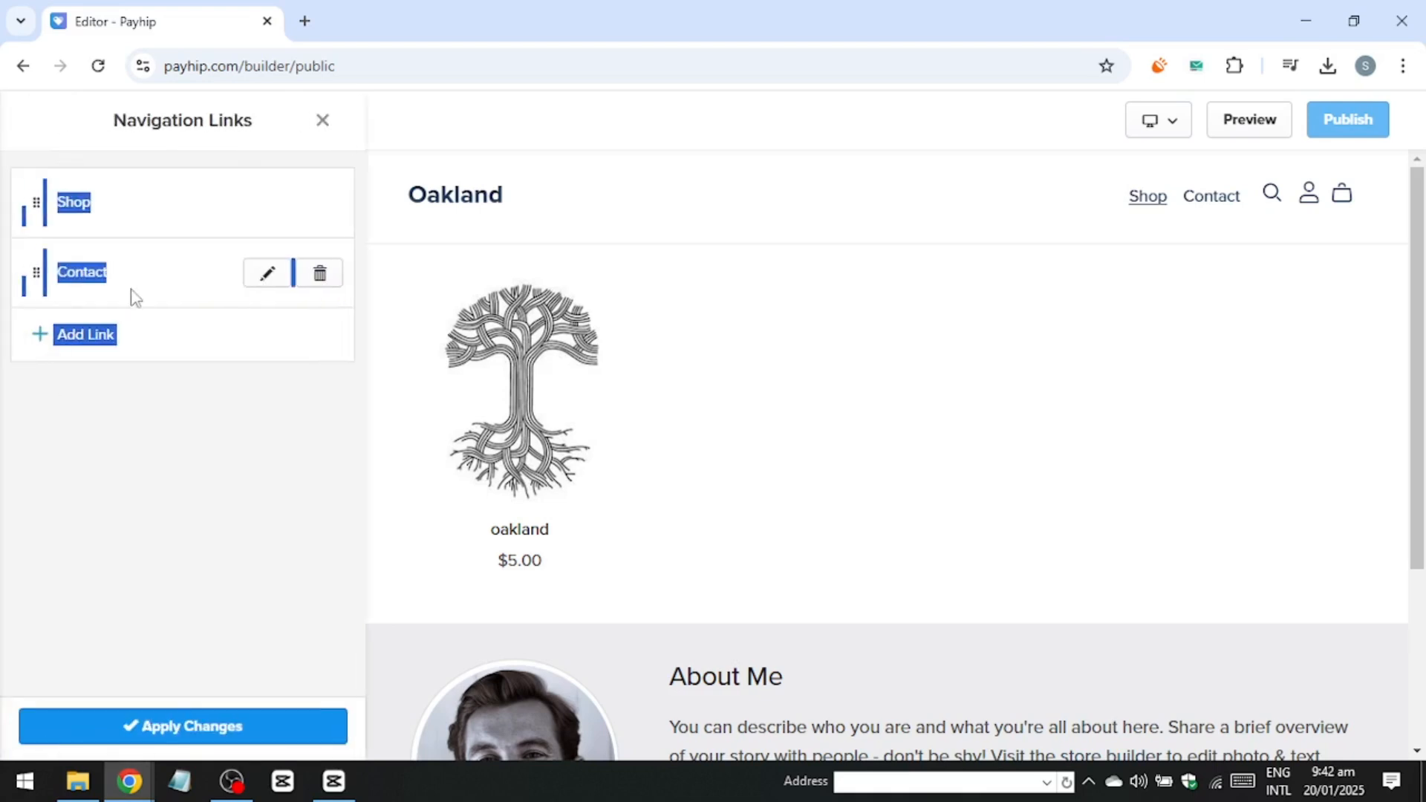
Add a navigation link named home that points to the Home Page.
click(95, 331)
click(502, 247)
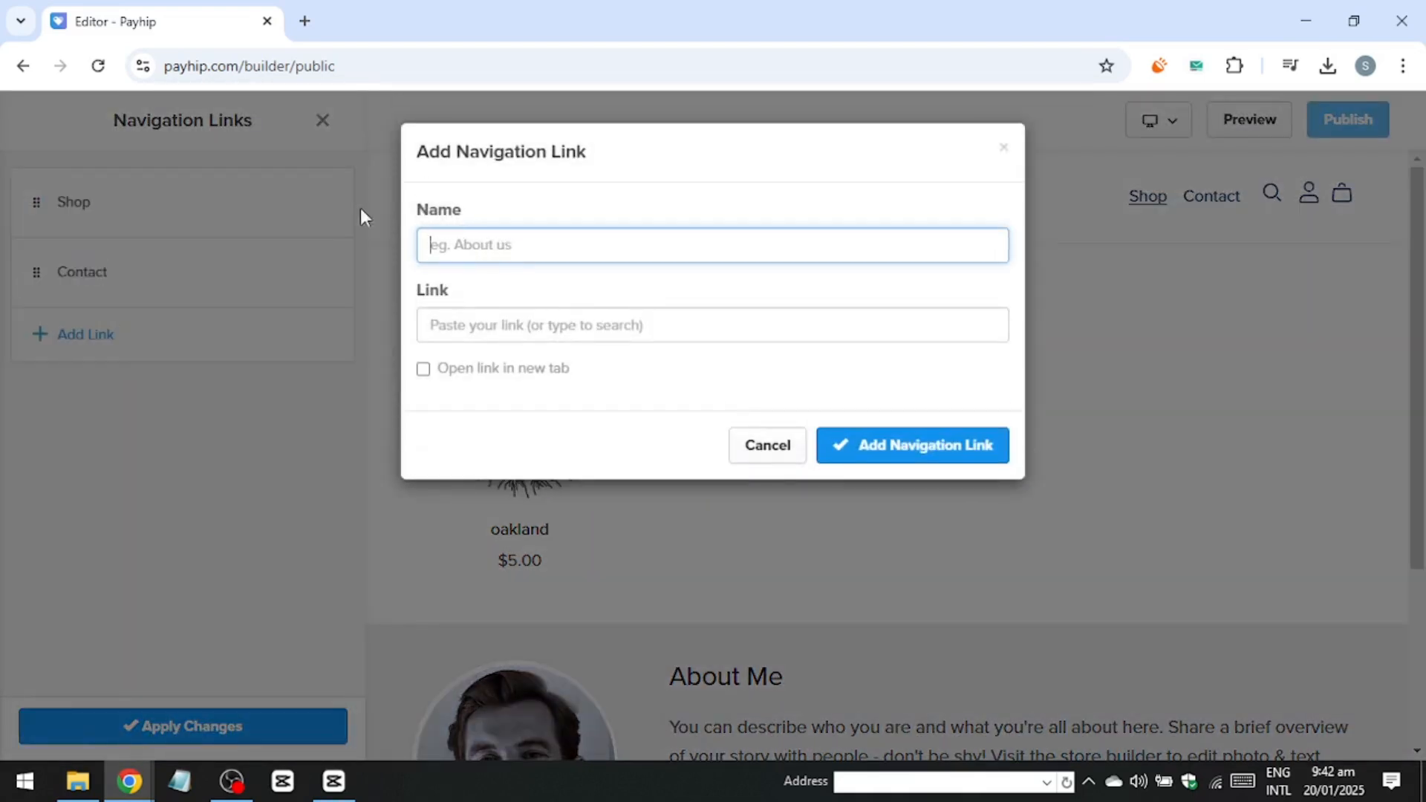
text(home)
click(445, 323)
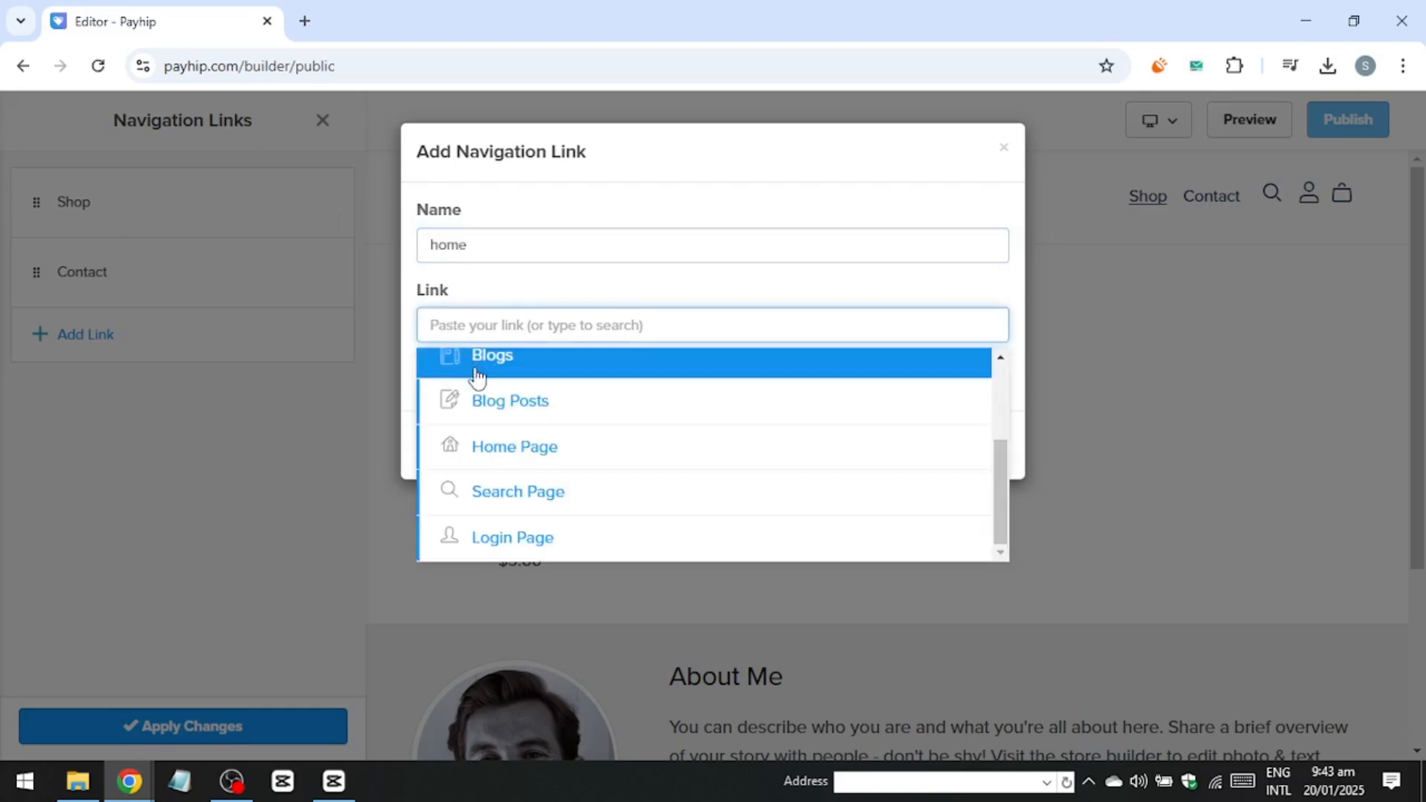
click(479, 448)
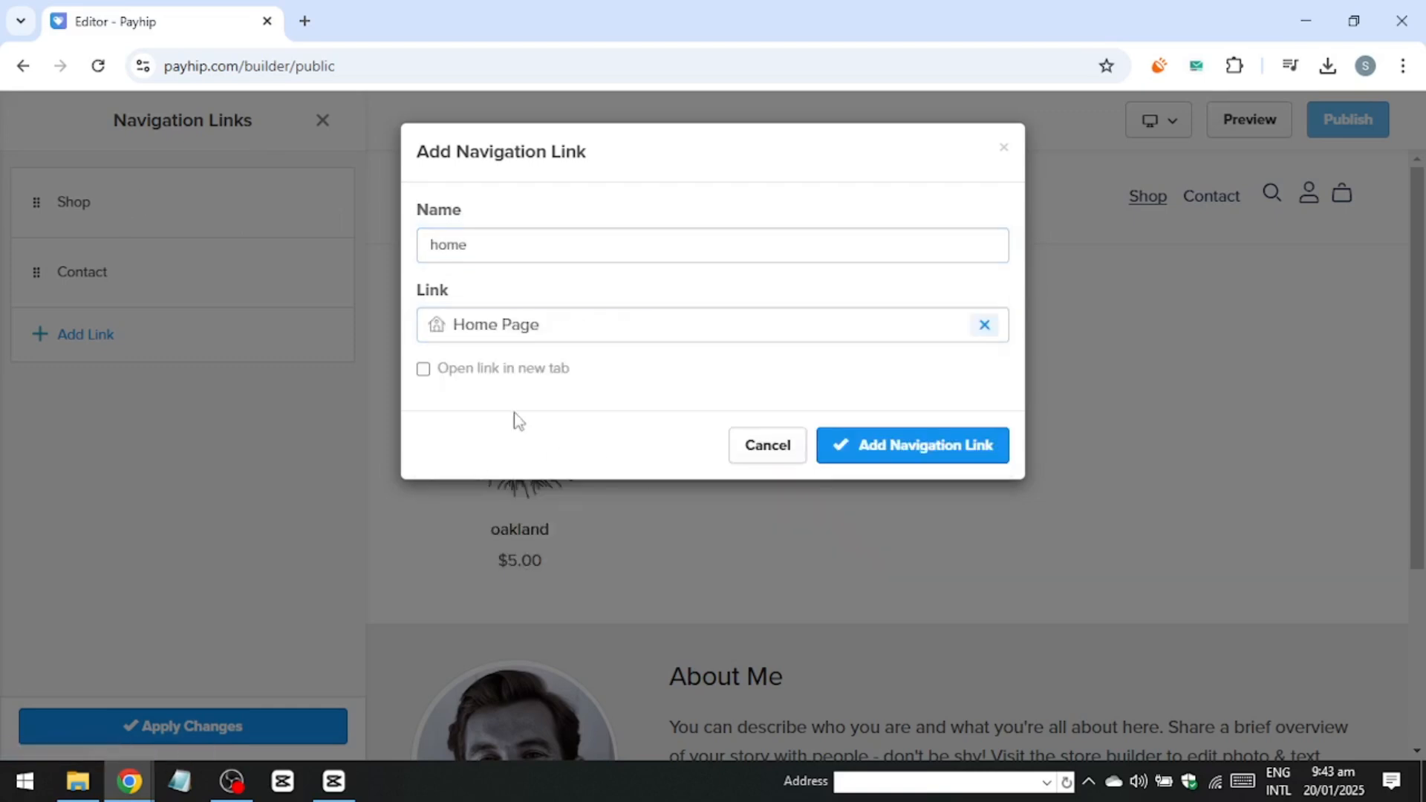
click(524, 371)
click(933, 448)
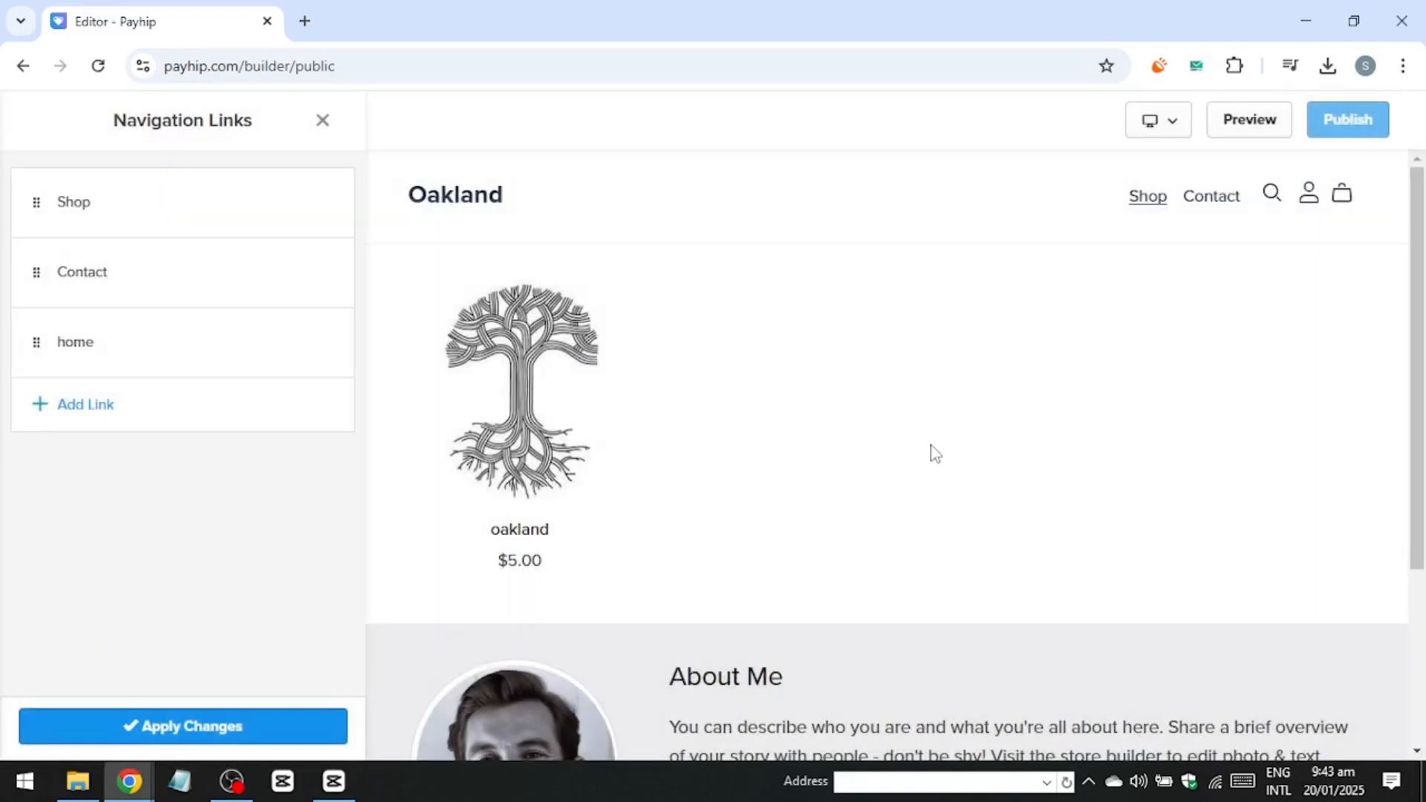
Move the home link between Shop and Contact and apply the navigation changes.
drag(44, 273, 58, 483)
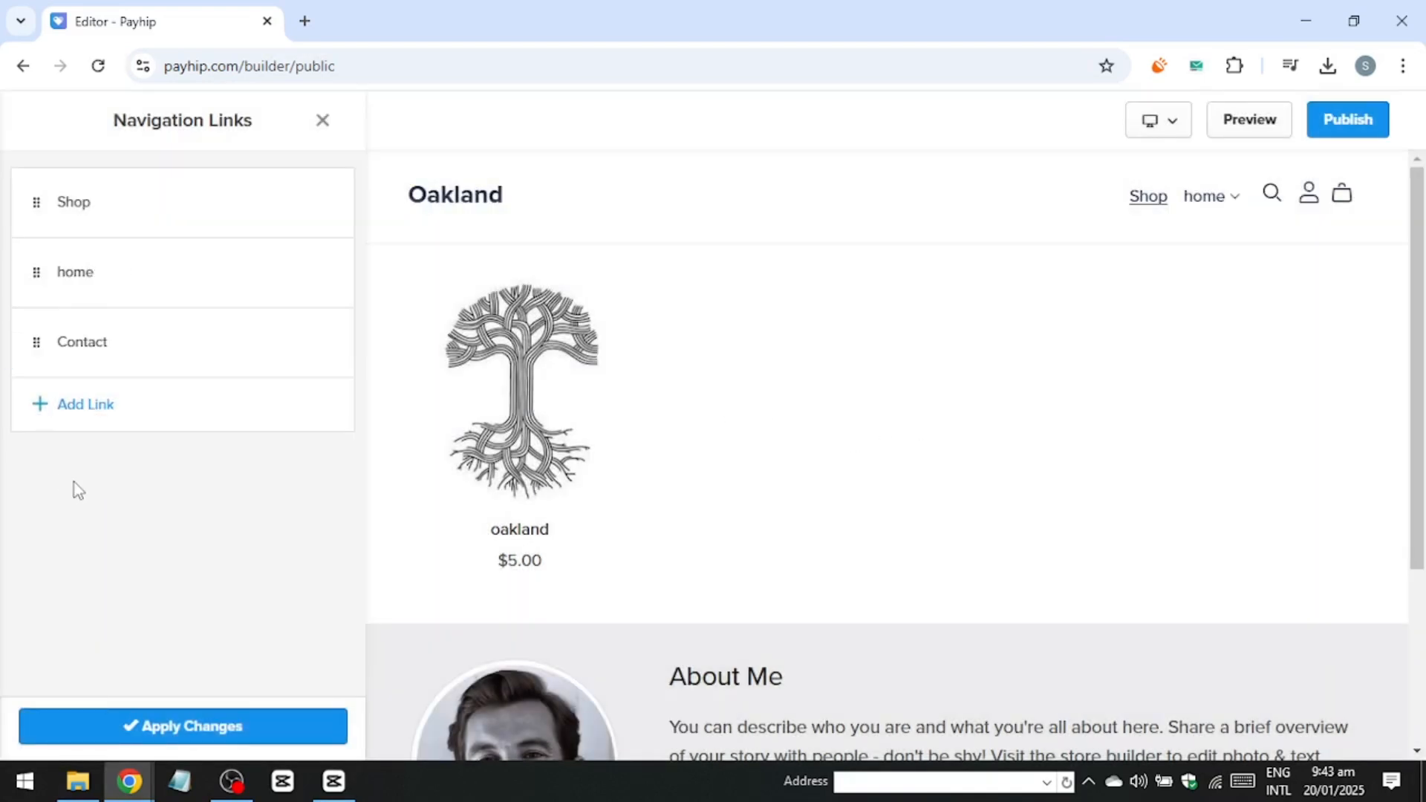
click(230, 725)
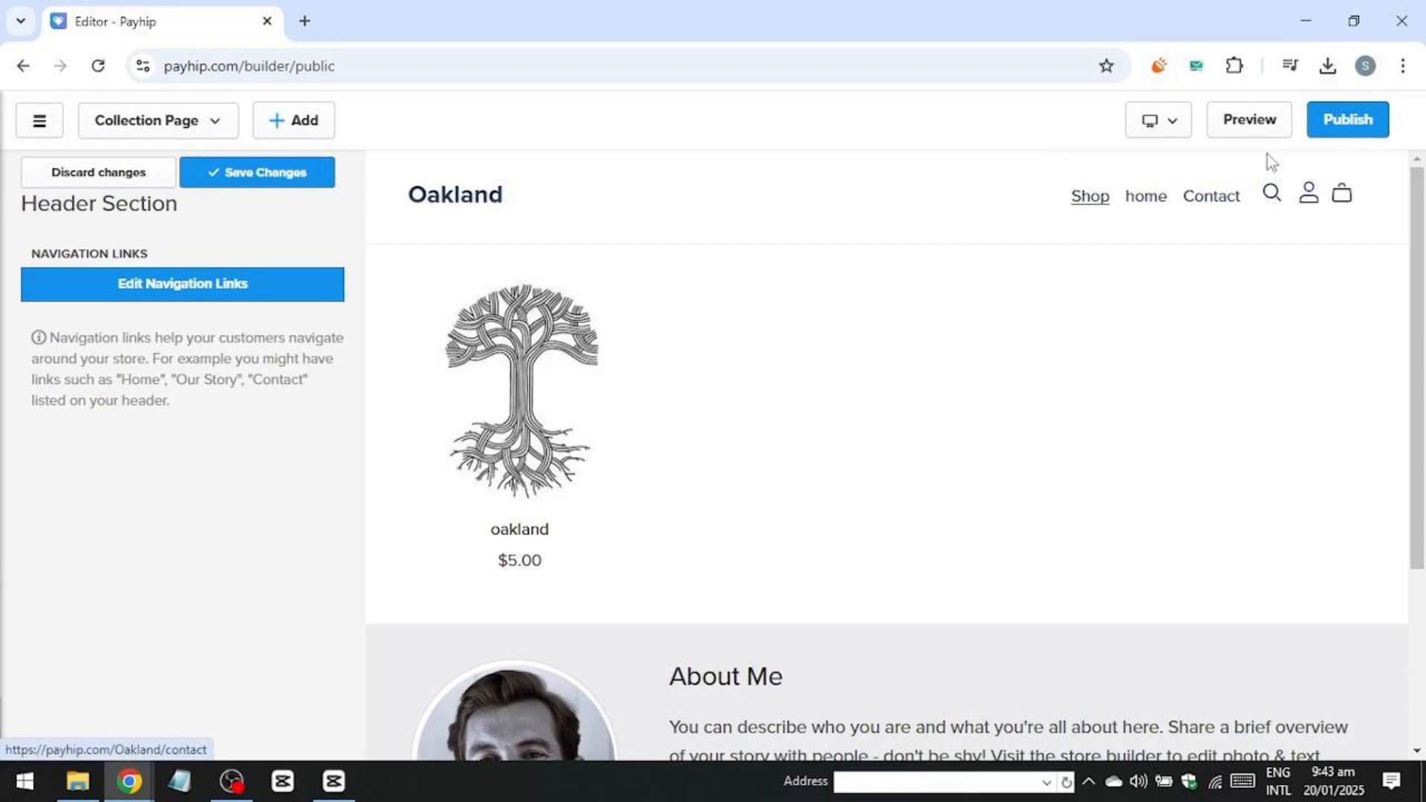
Publish the store, test the home link on the live store, then return to editing.
click(1337, 119)
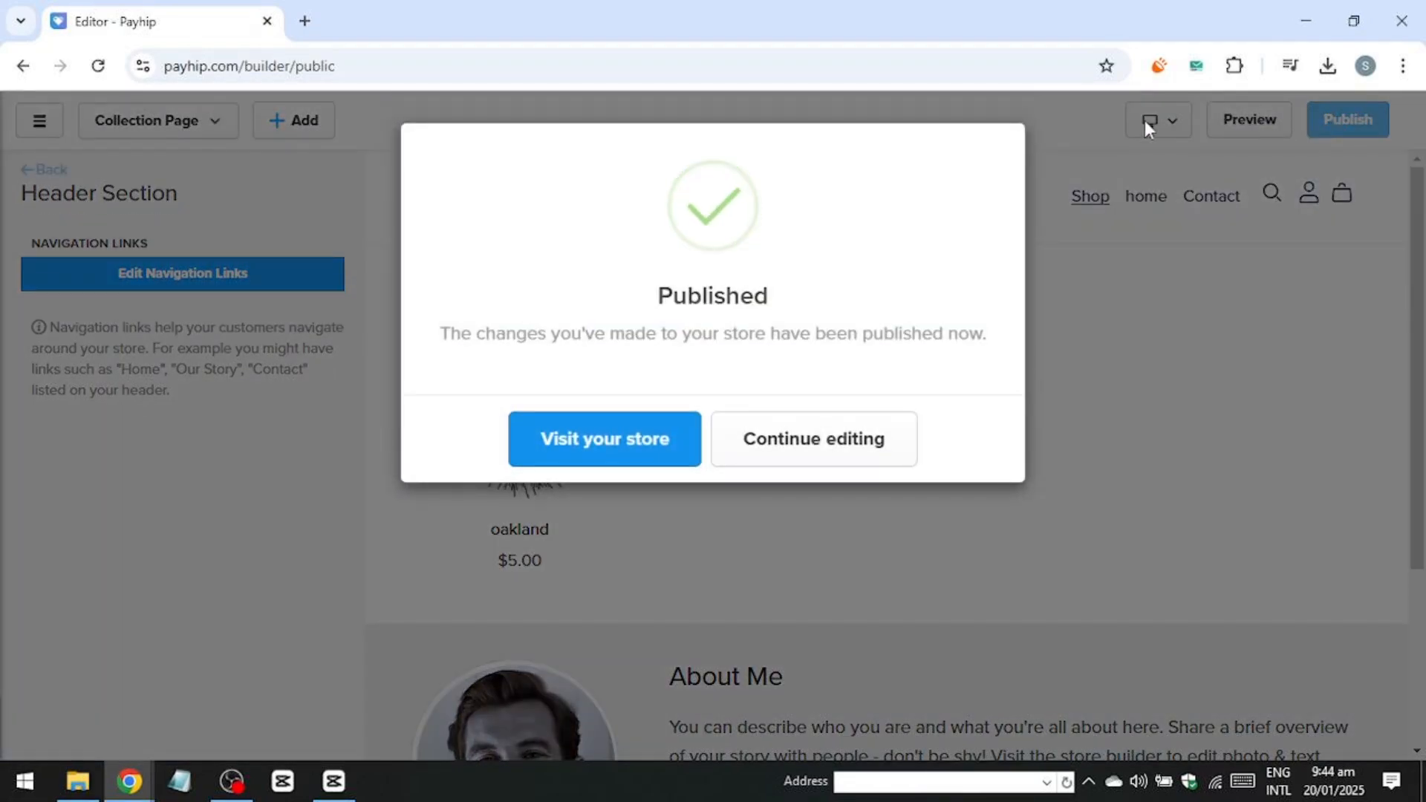
click(674, 453)
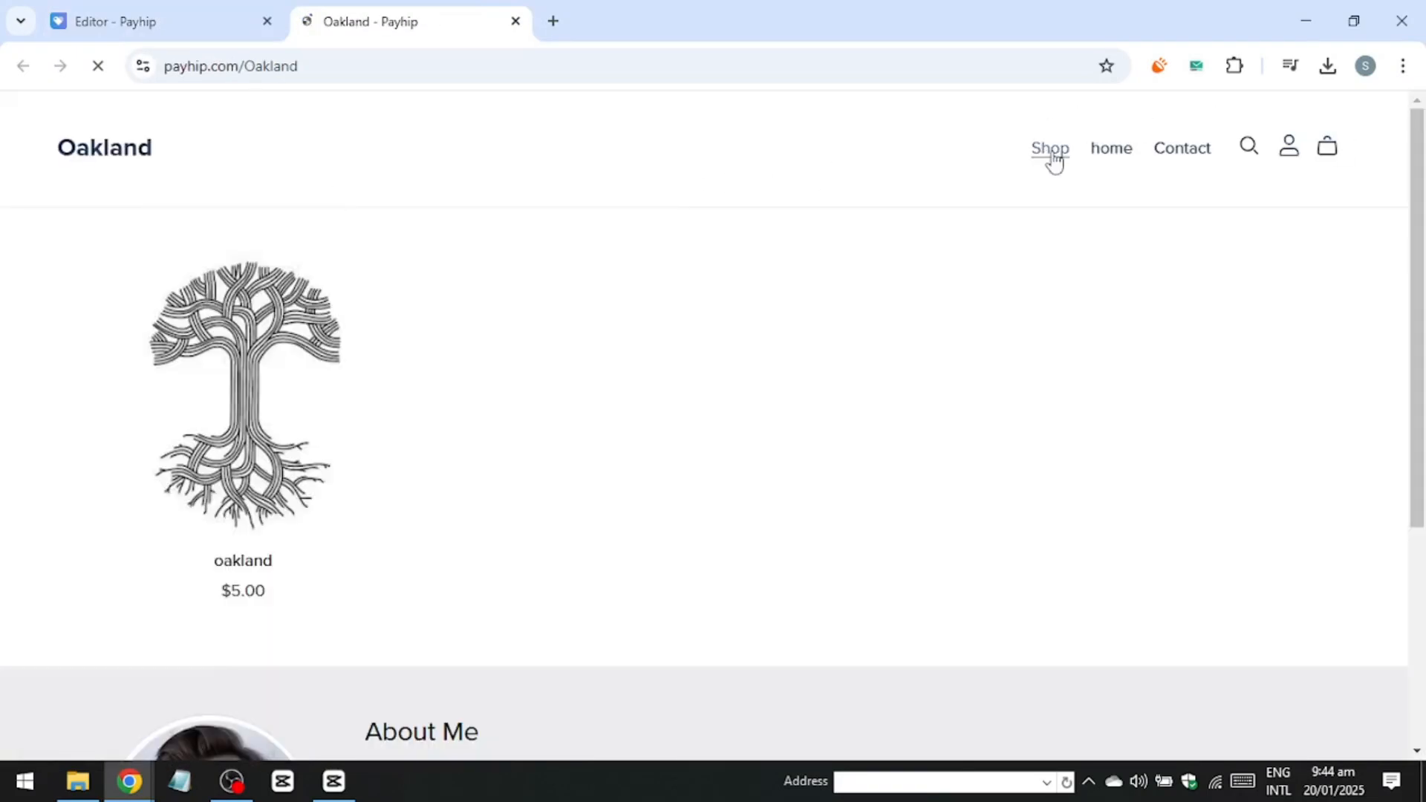
click(1110, 151)
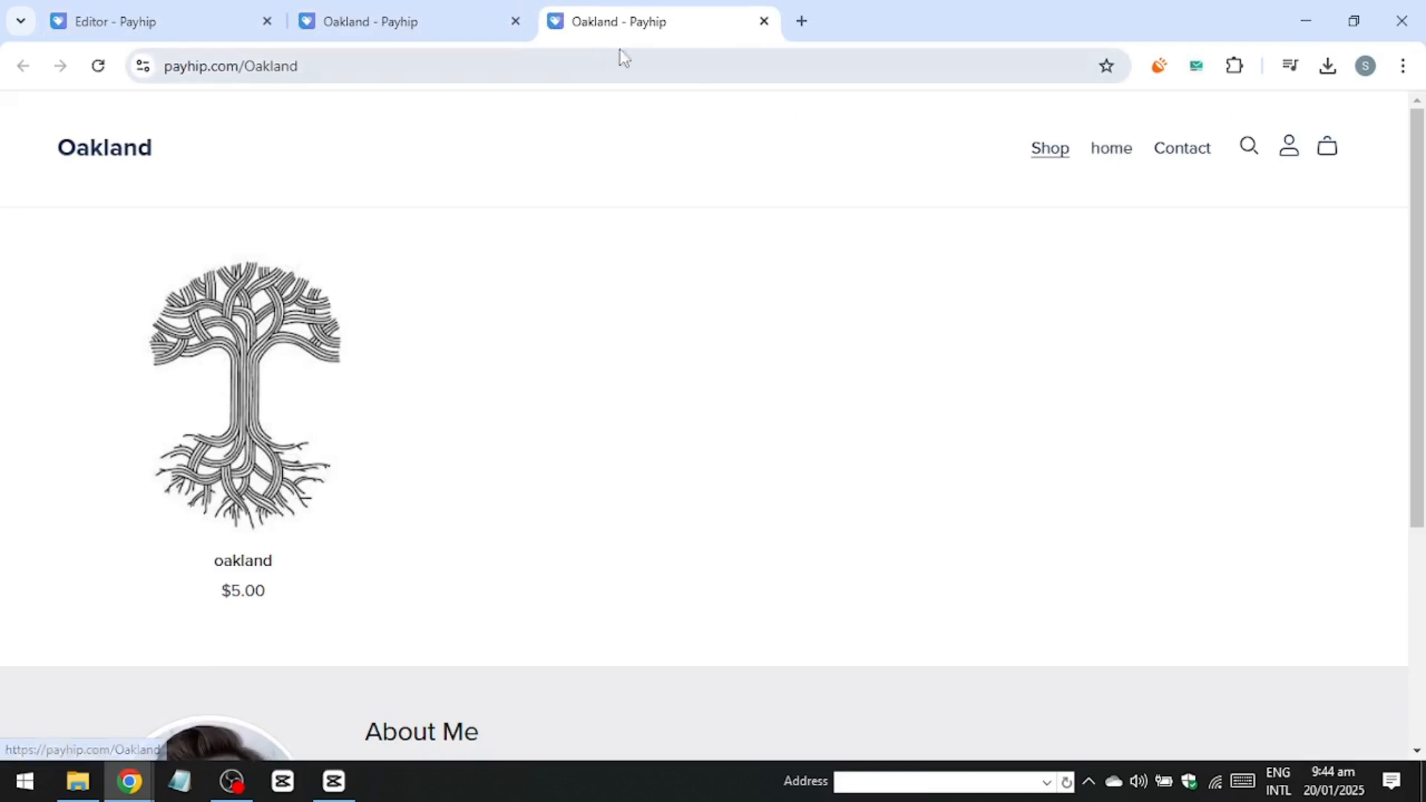
click(764, 21)
click(516, 21)
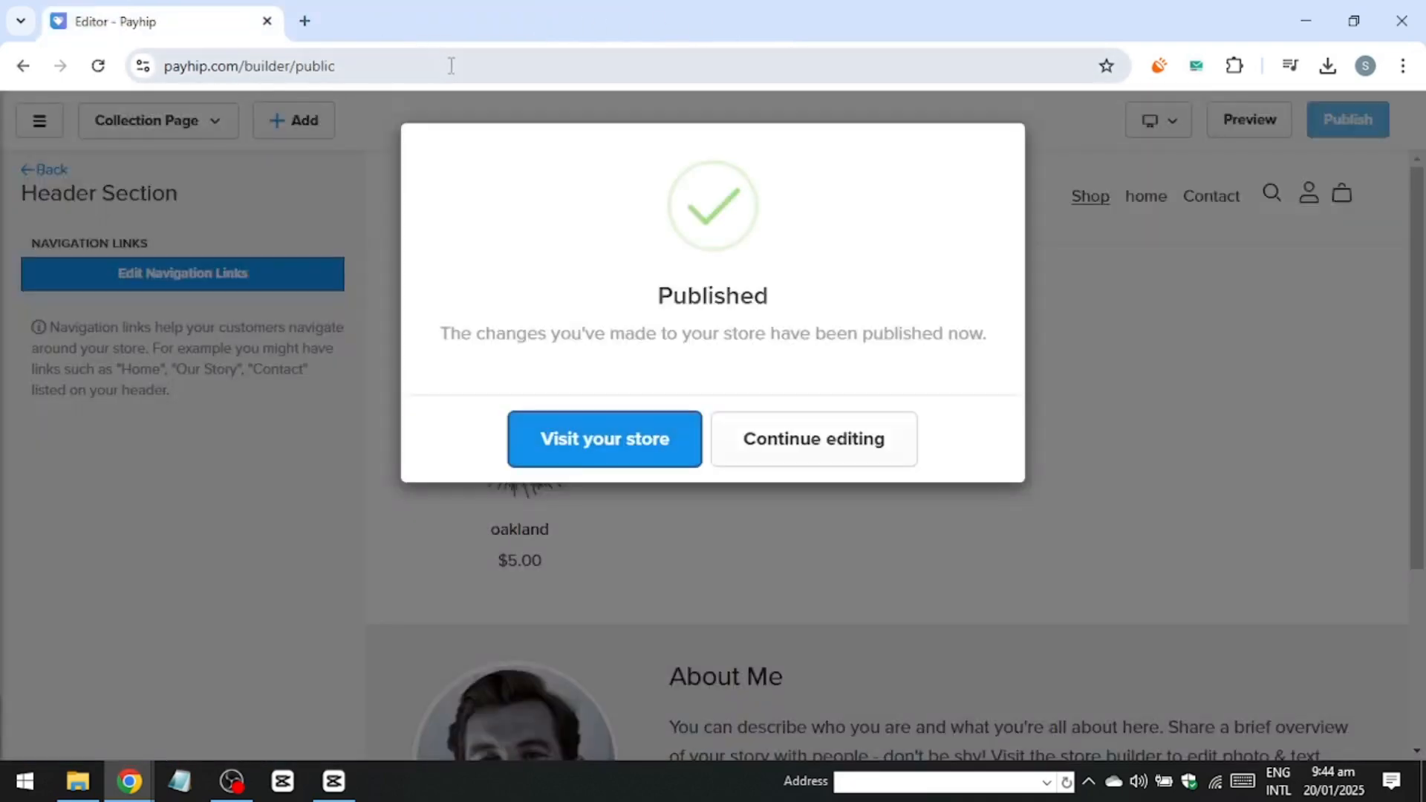
click(748, 441)
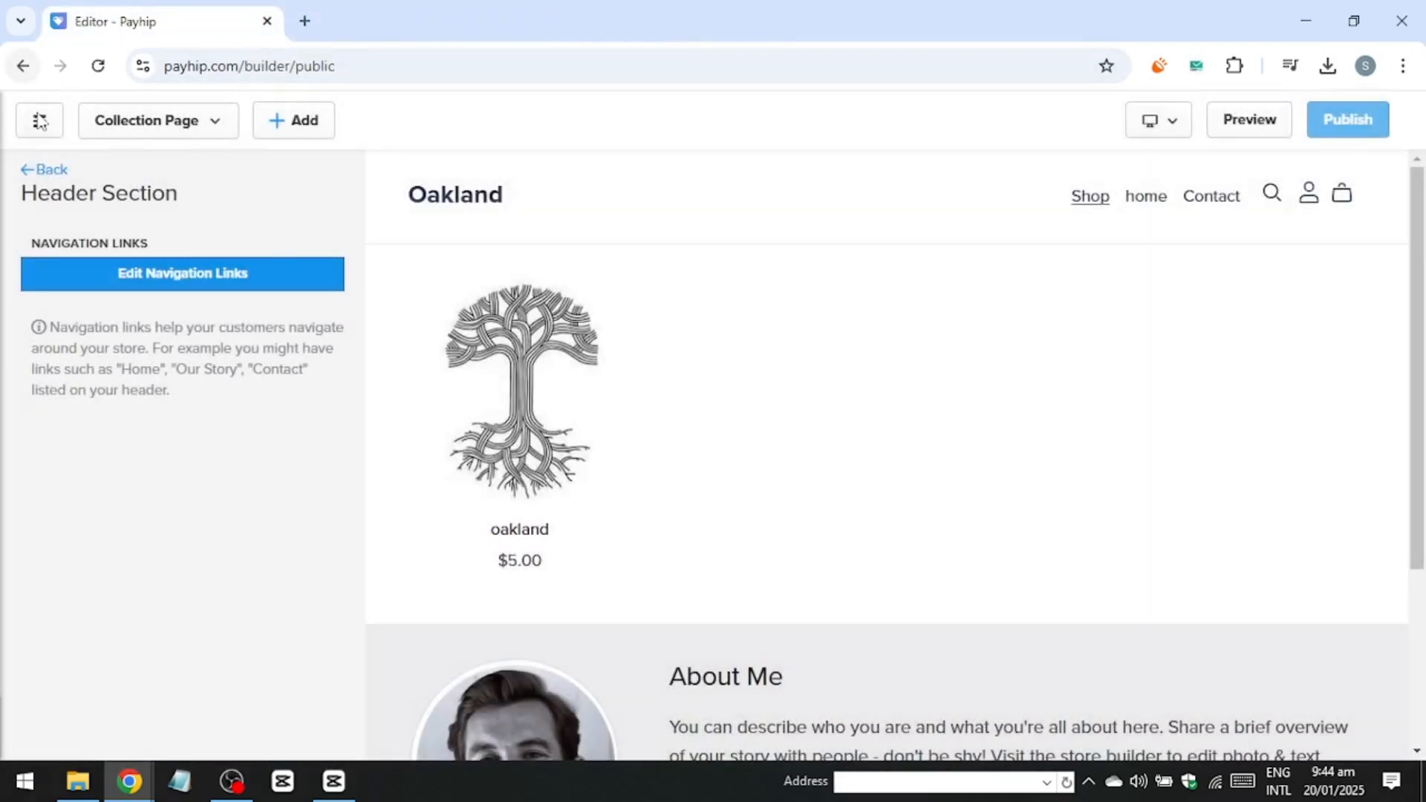
Upload the images file from the Desktop as the header's store logo.
click(45, 172)
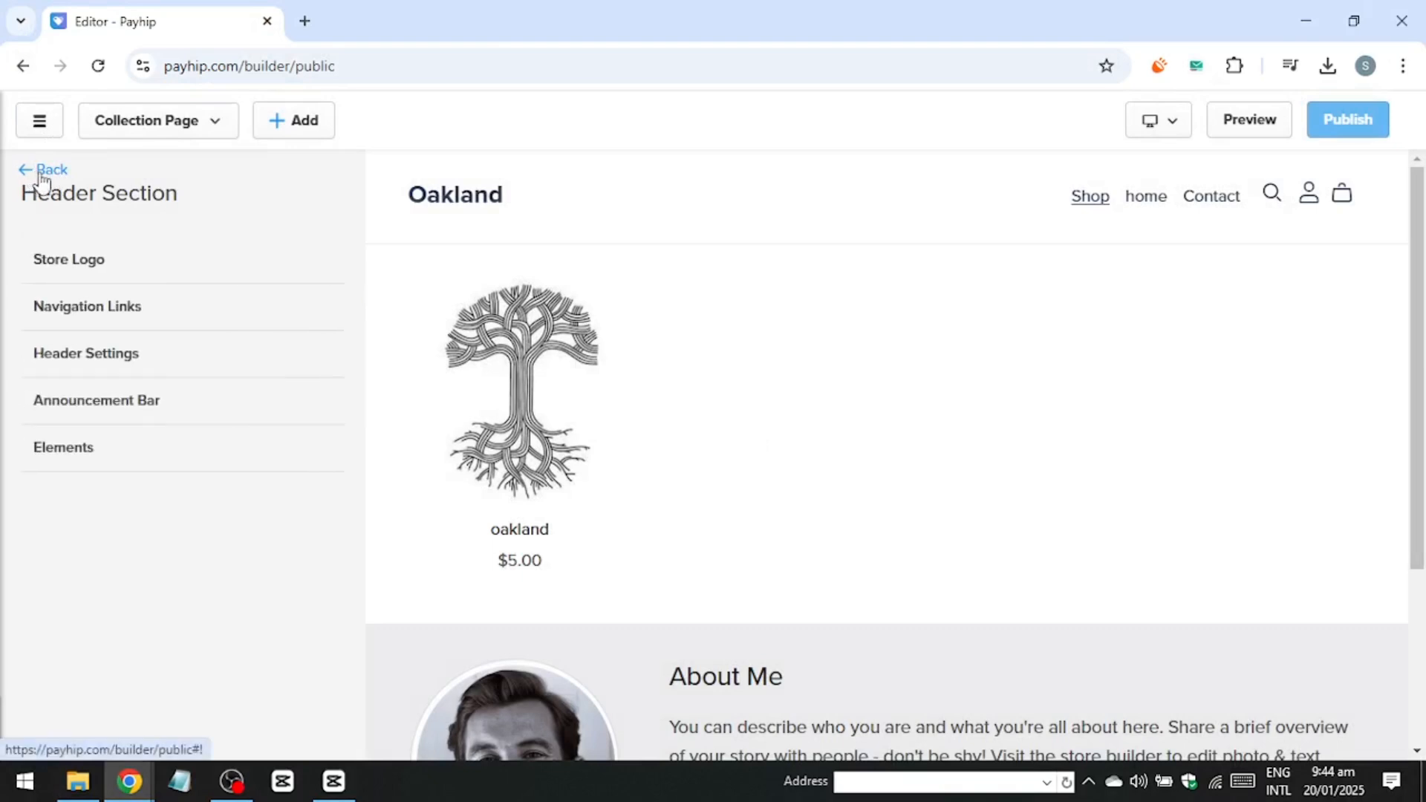
click(77, 261)
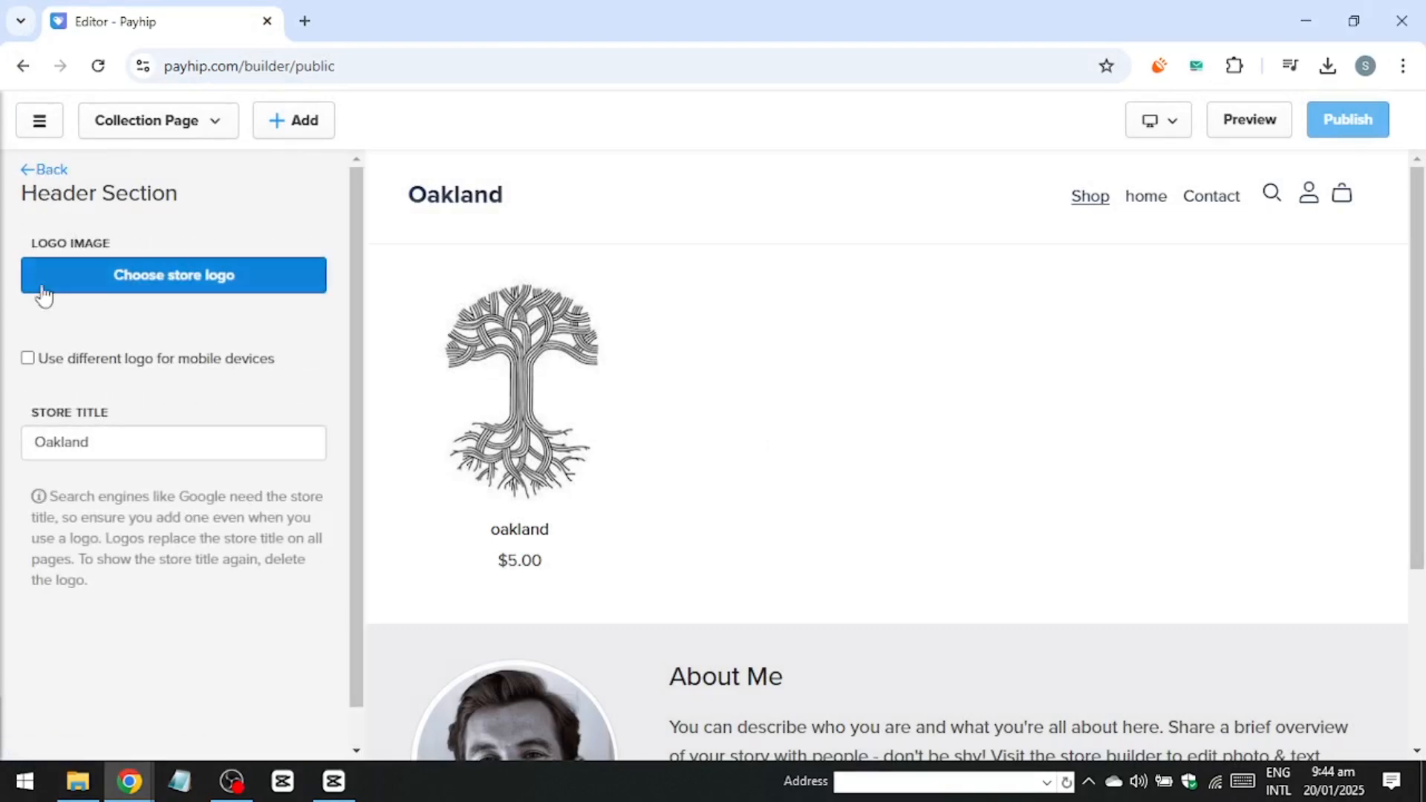
click(126, 288)
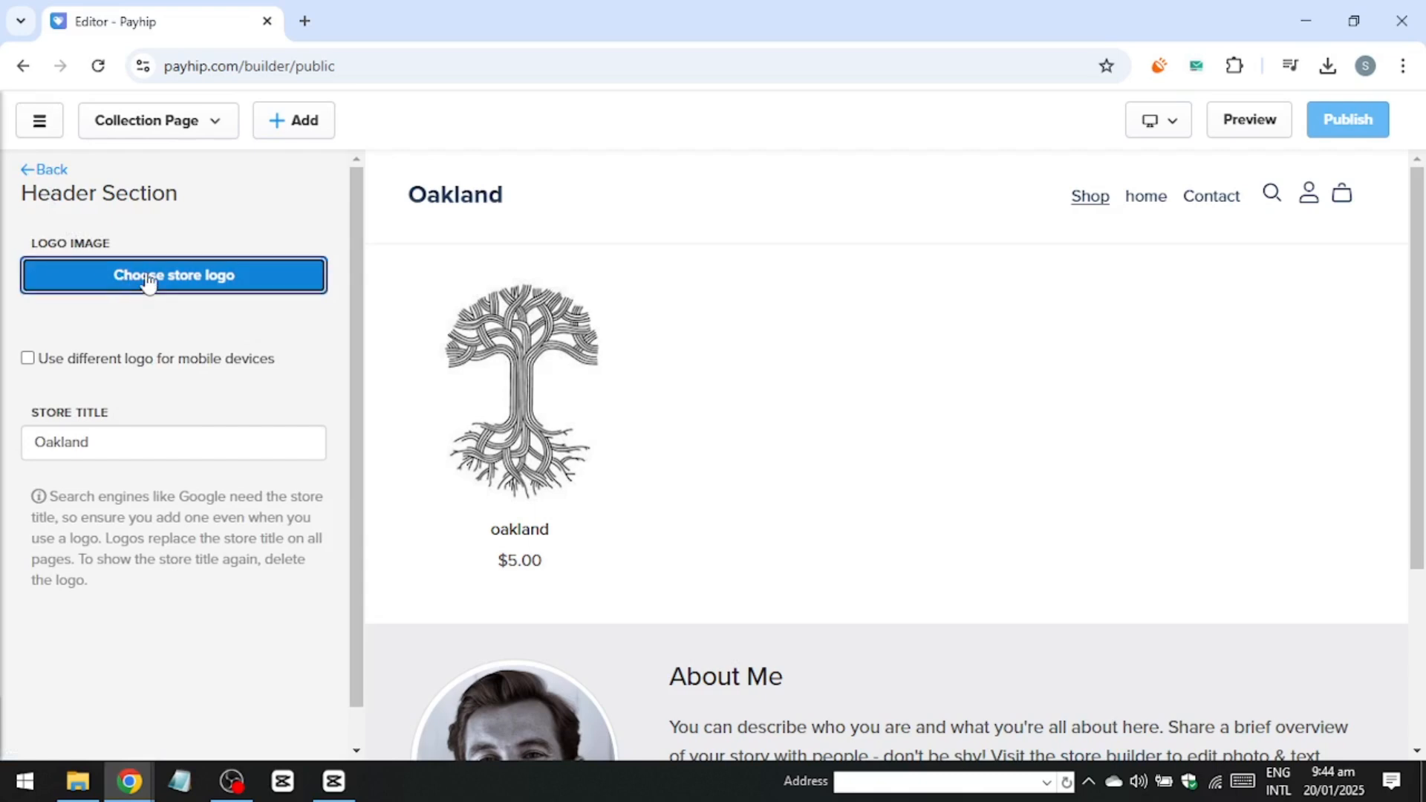
click(148, 281)
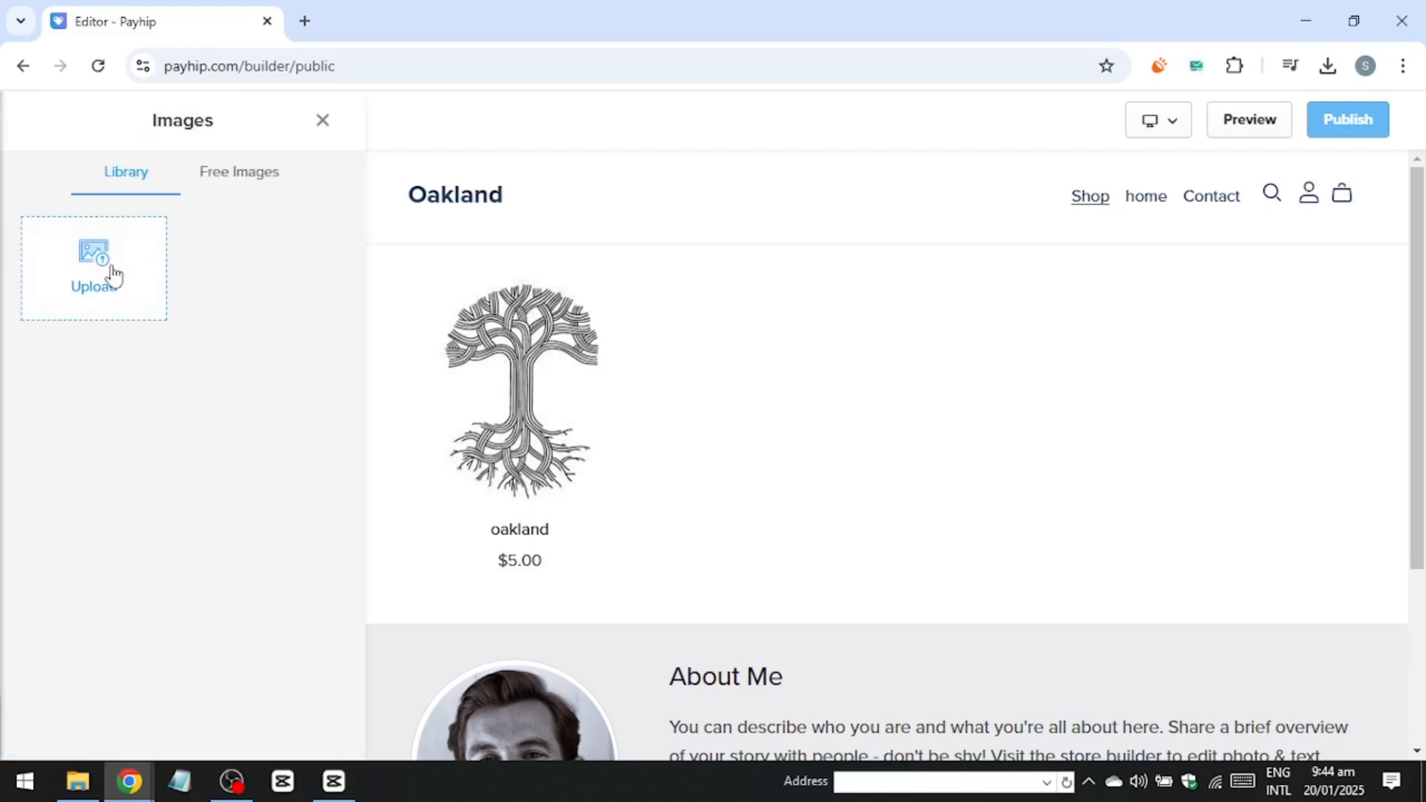
click(125, 271)
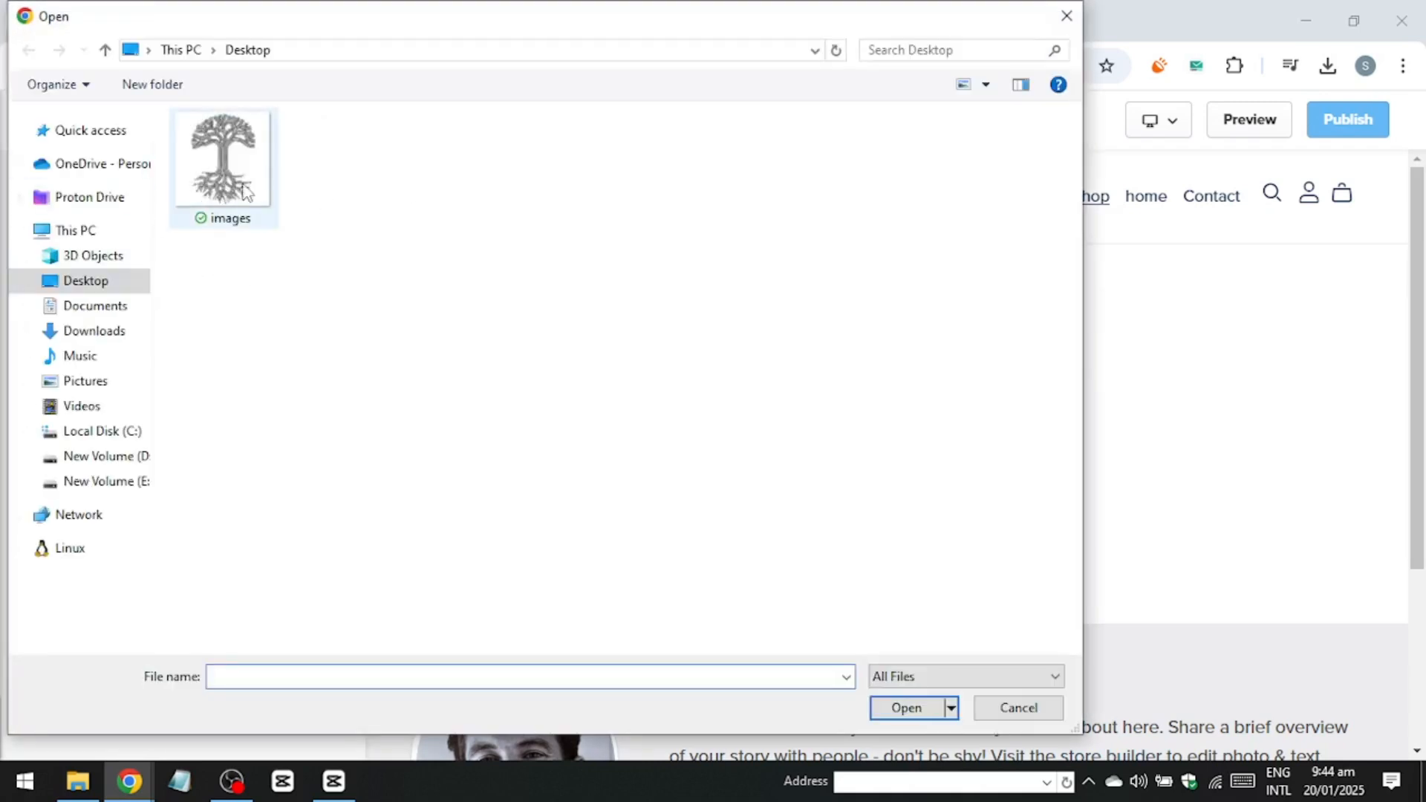
click(204, 216)
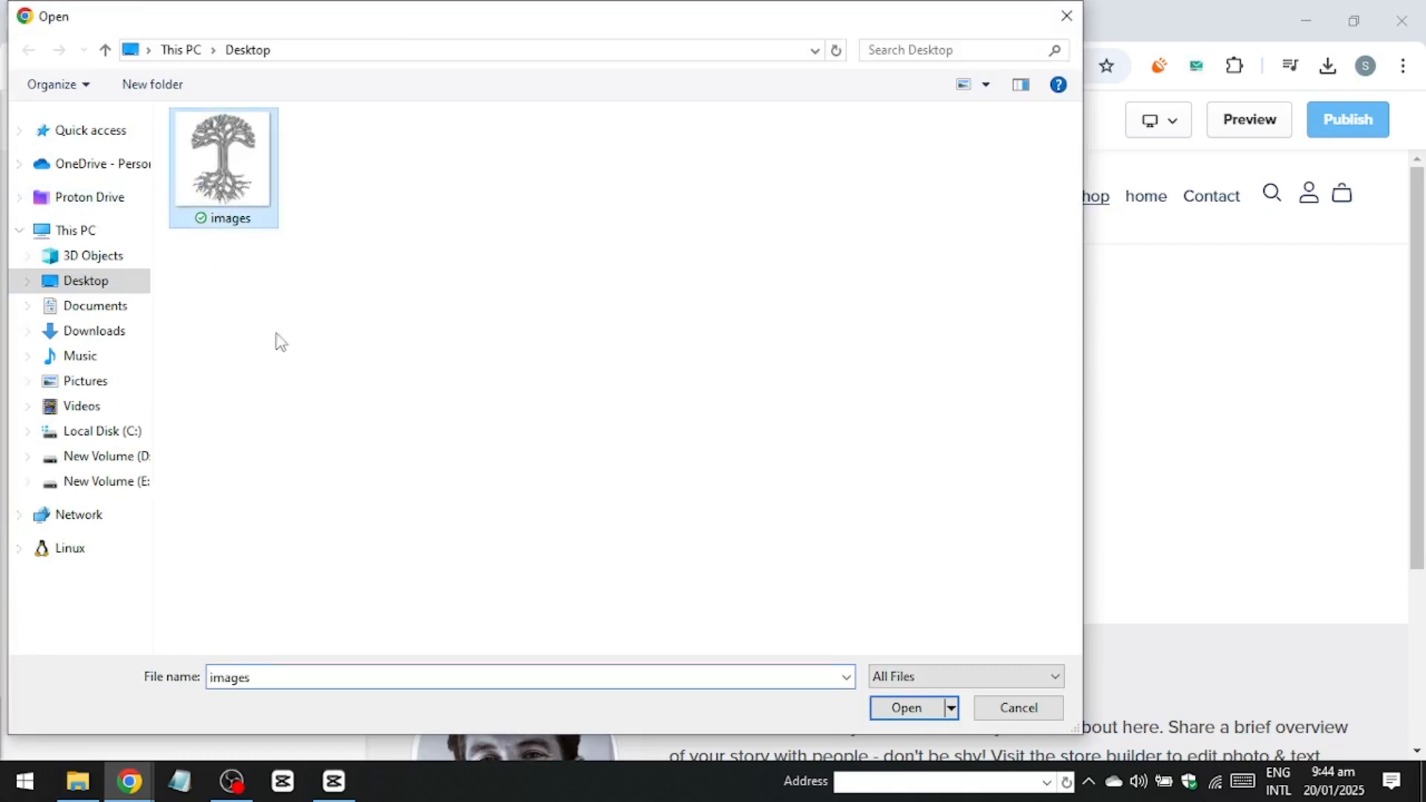
click(906, 708)
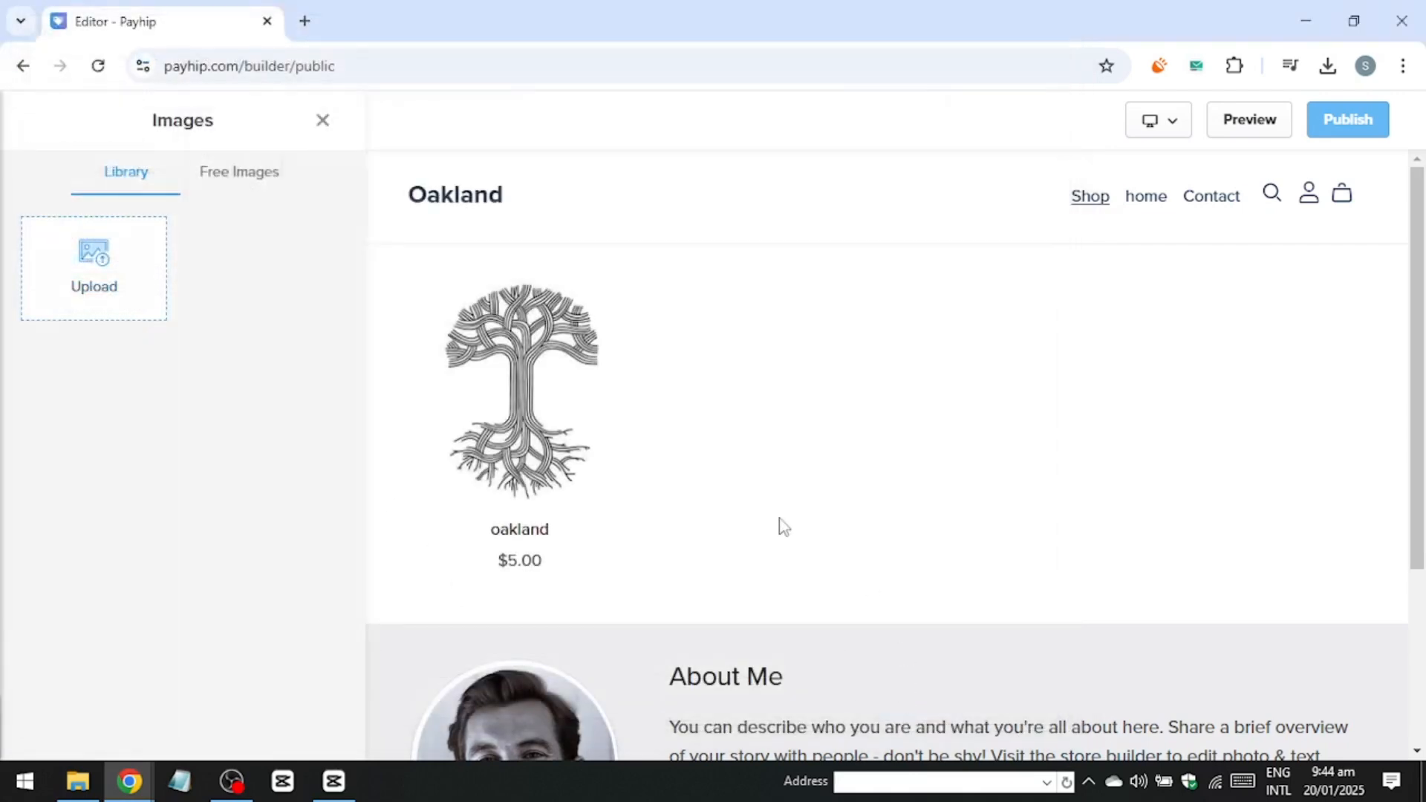
Set the logo height to 29px and save the changes.
scroll(196, 548, down, 3)
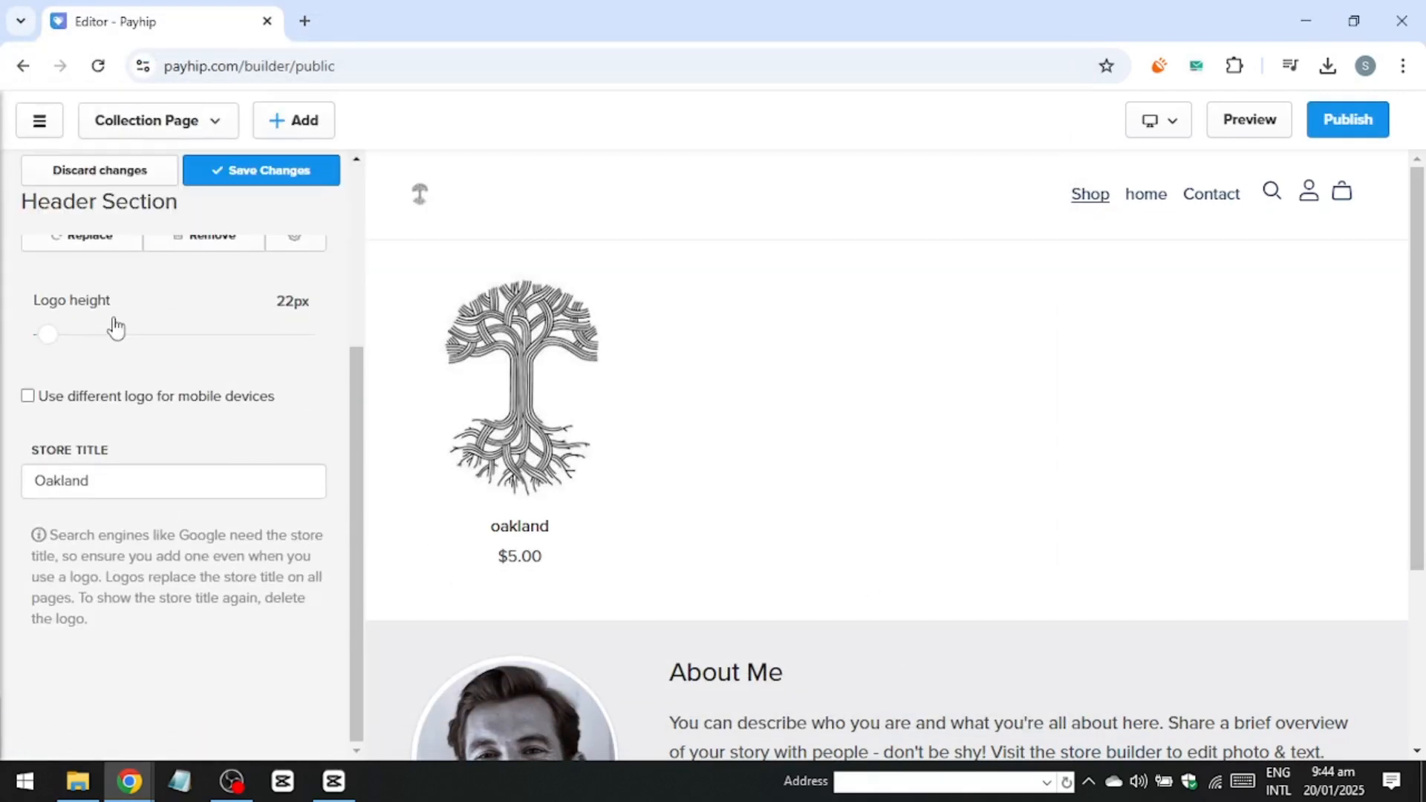
drag(50, 334, 136, 338)
scroll(135, 341, up, 2)
scroll(138, 345, up, 1)
drag(137, 614, 62, 613)
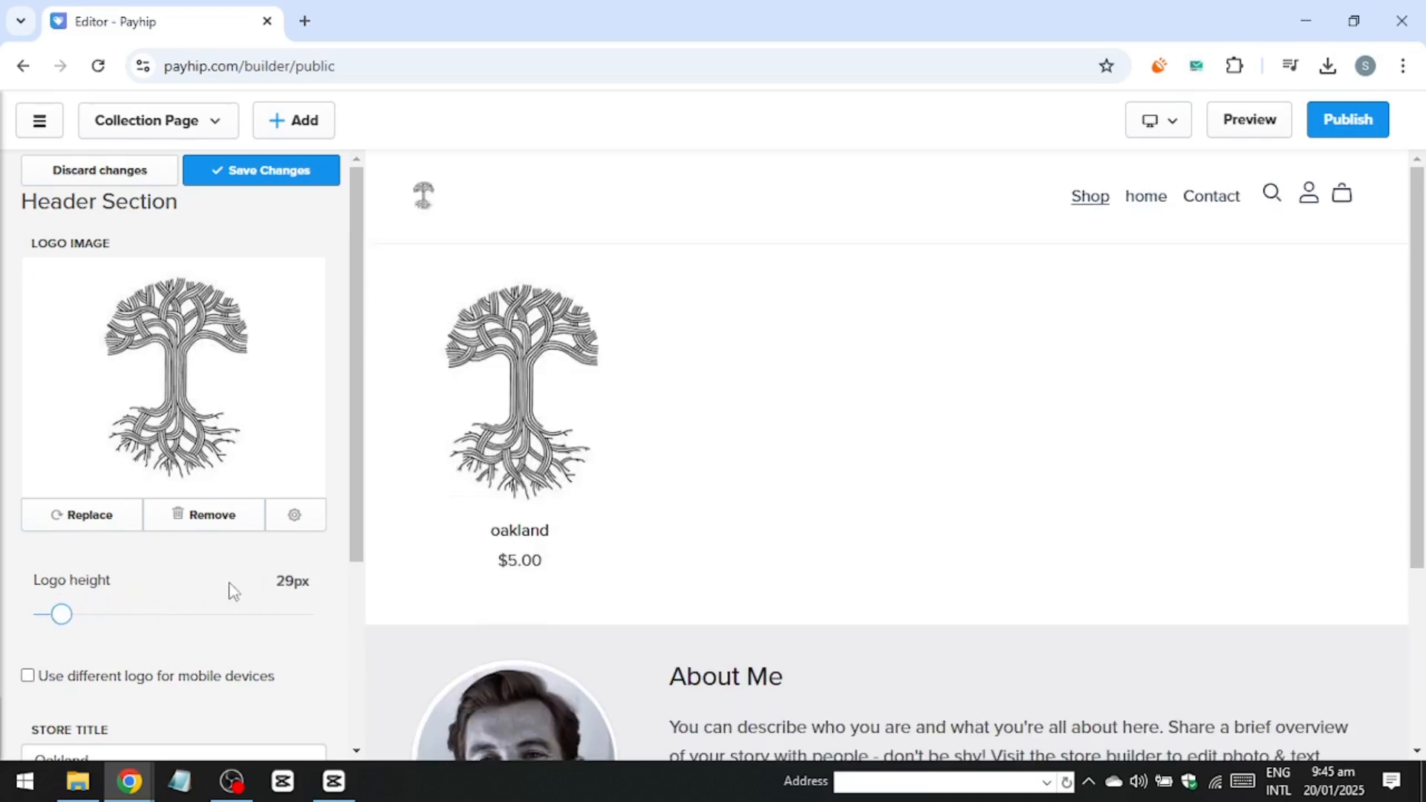
scroll(231, 590, down, 3)
scroll(261, 595, down, 1)
click(287, 172)
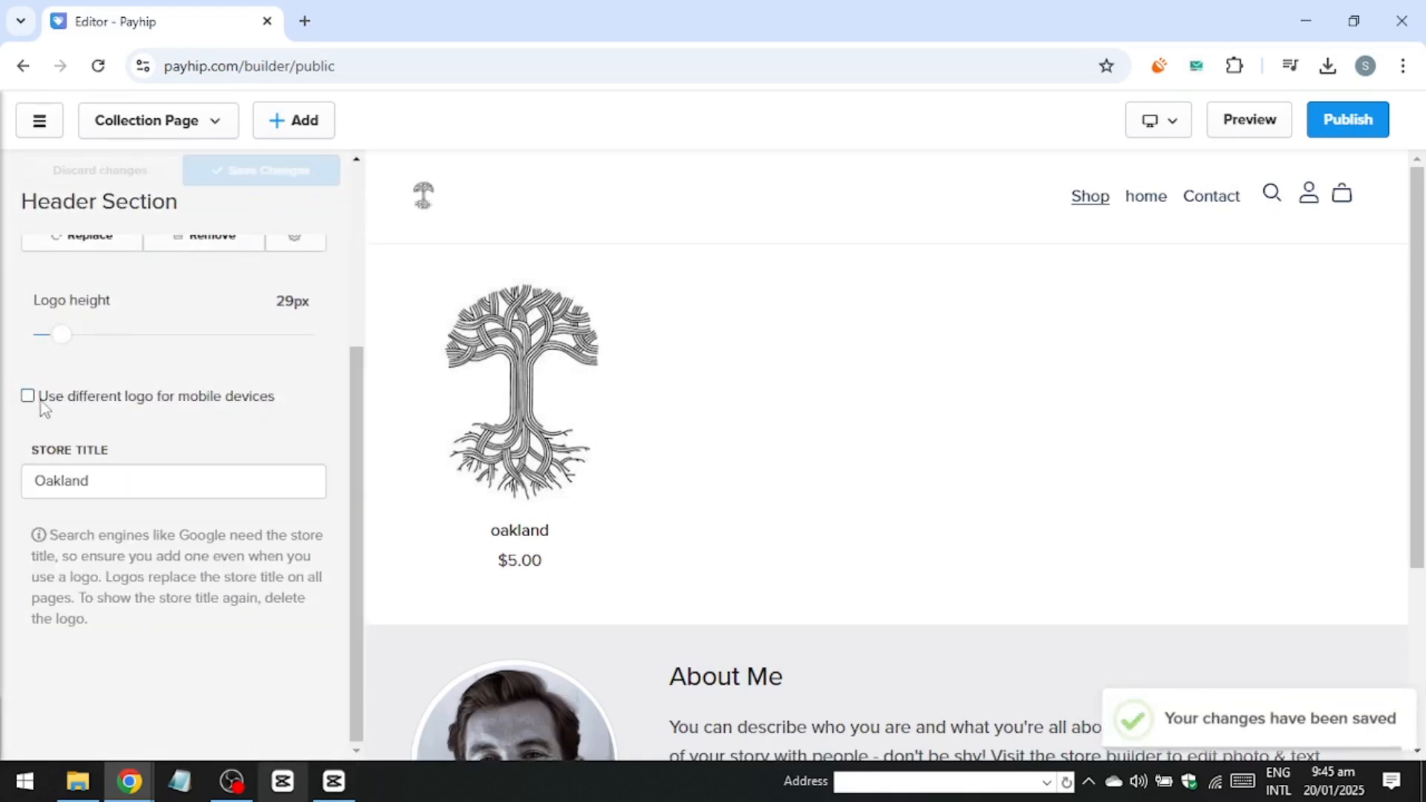
Enable a different logo for mobile devices and save the changes.
drag(42, 401, 275, 399)
click(252, 172)
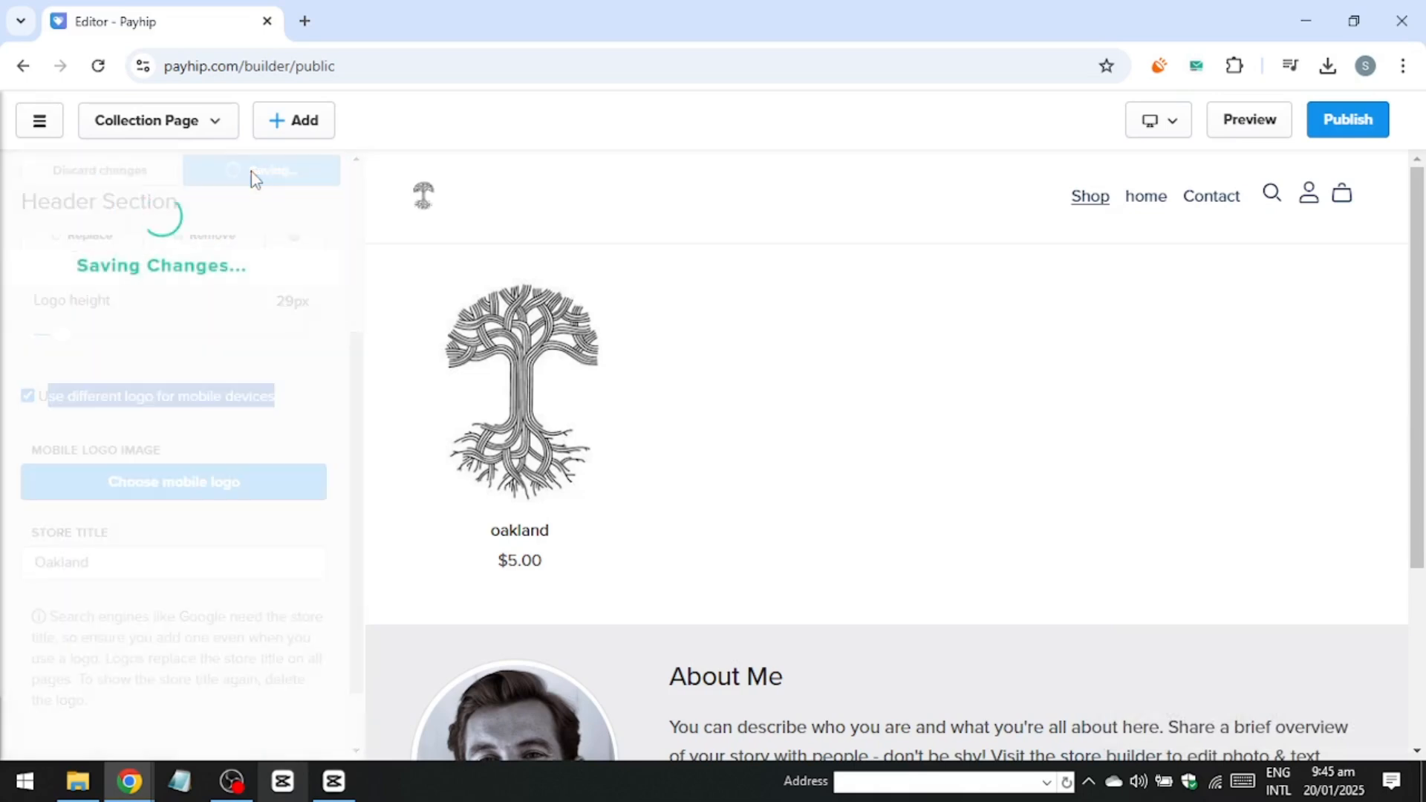
Publish the store changes and go back to the header section options.
click(1347, 120)
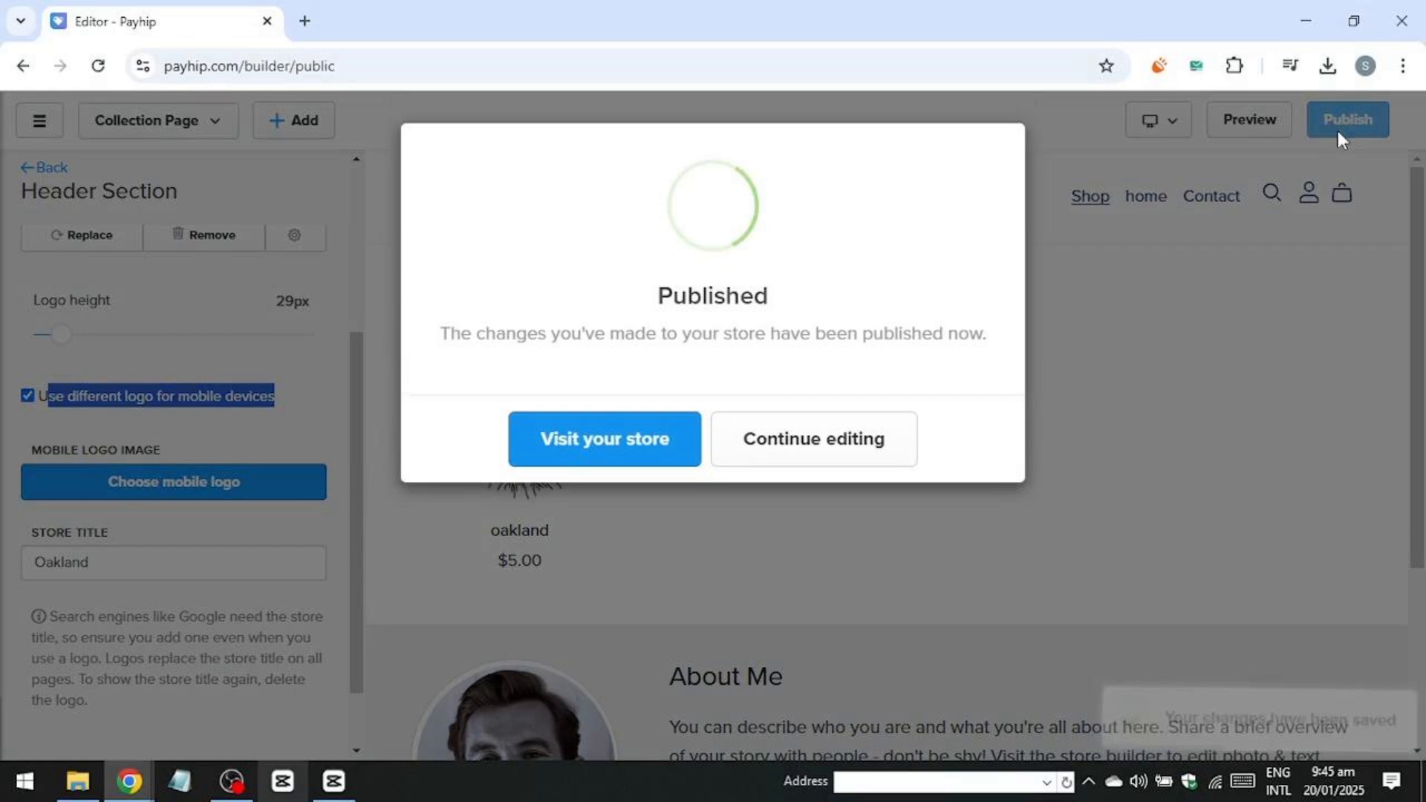
click(818, 444)
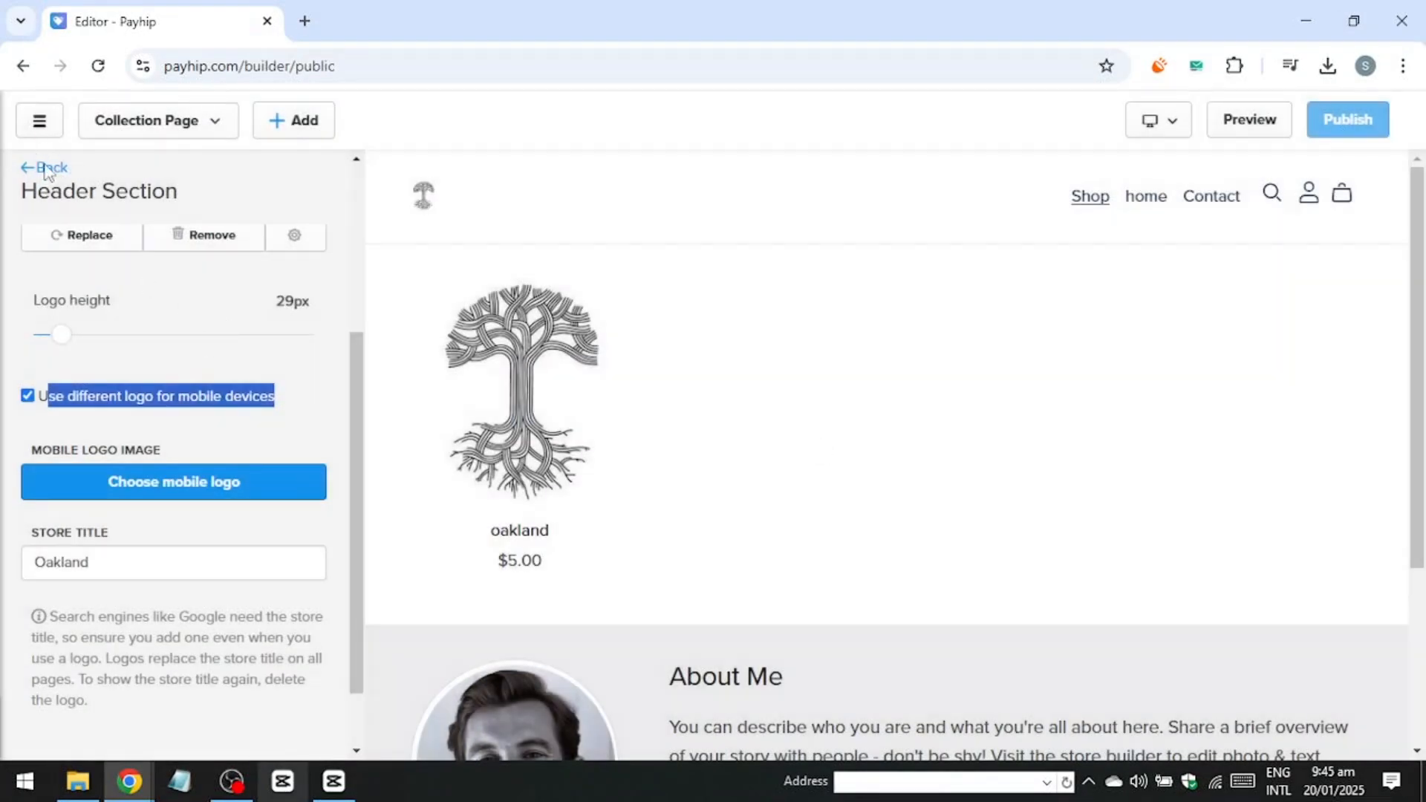
click(46, 170)
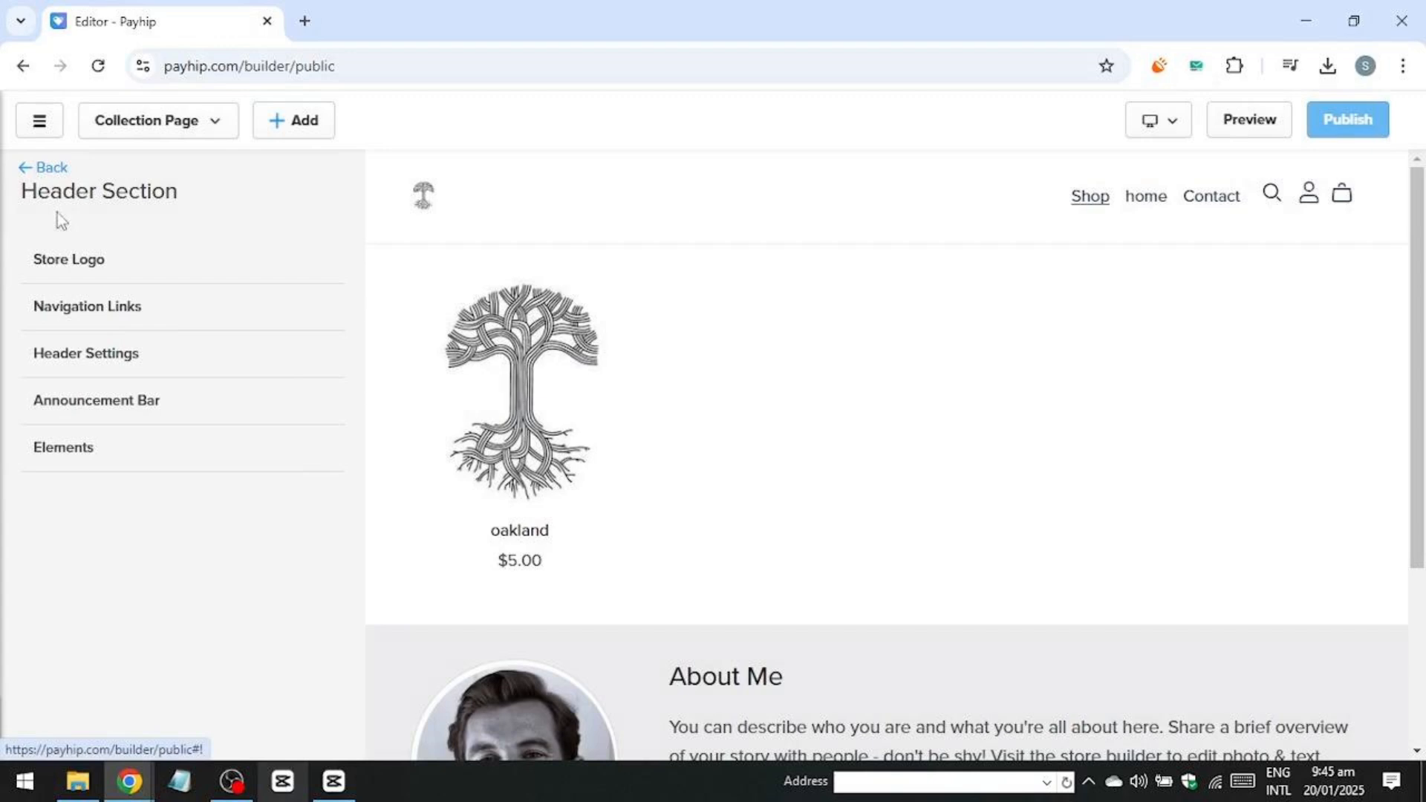
Enable the announcement bar and set its text to "discount 50% on all products".
click(73, 409)
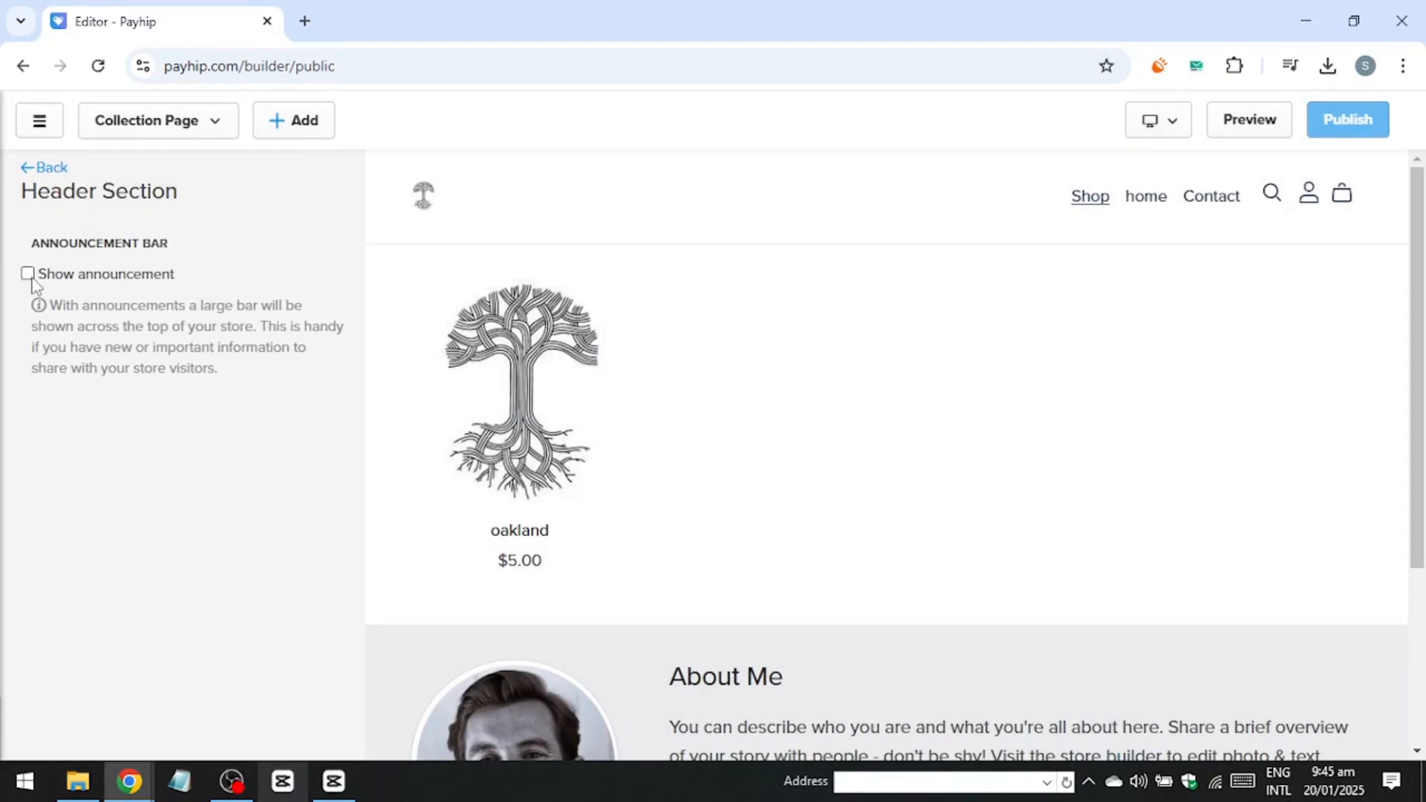
click(29, 277)
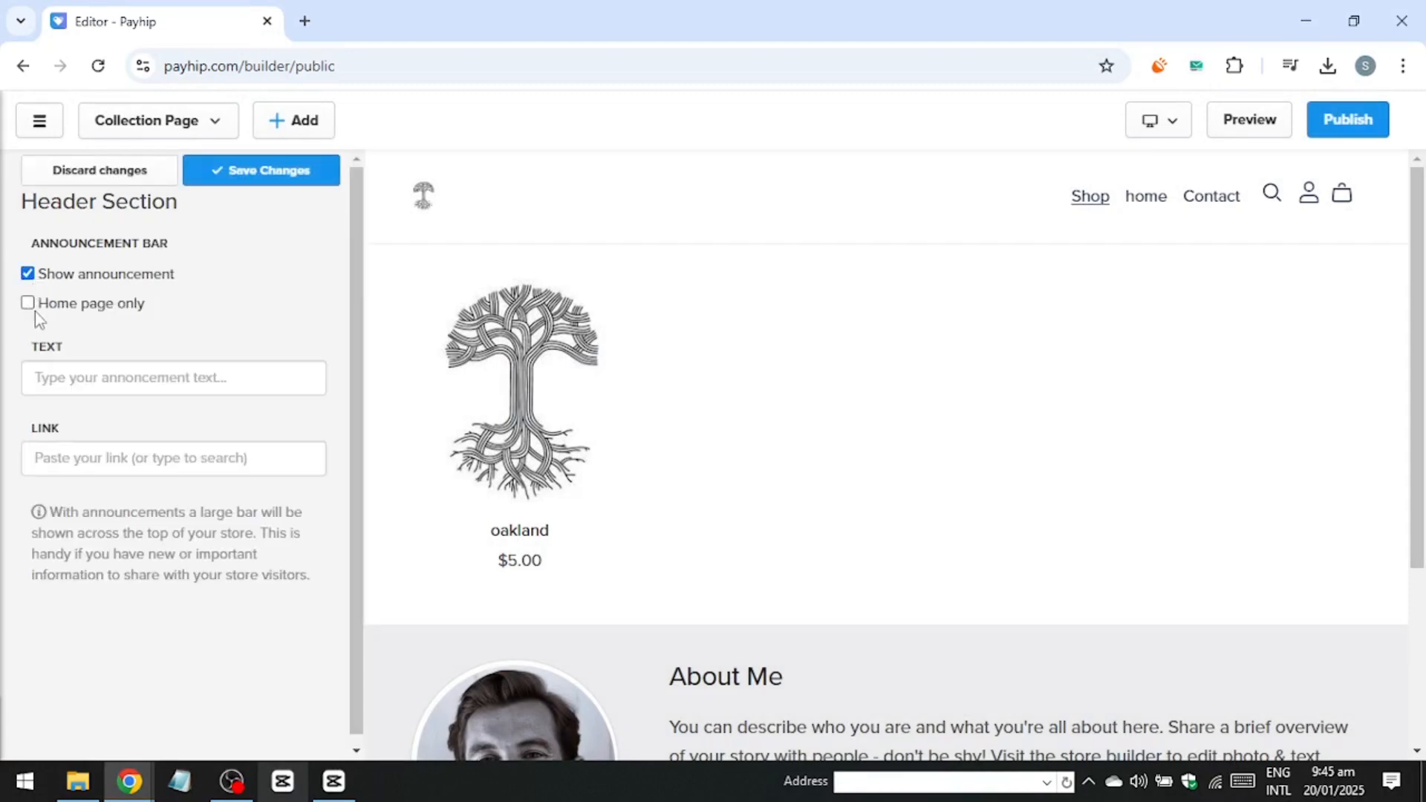
click(62, 384)
text(d)
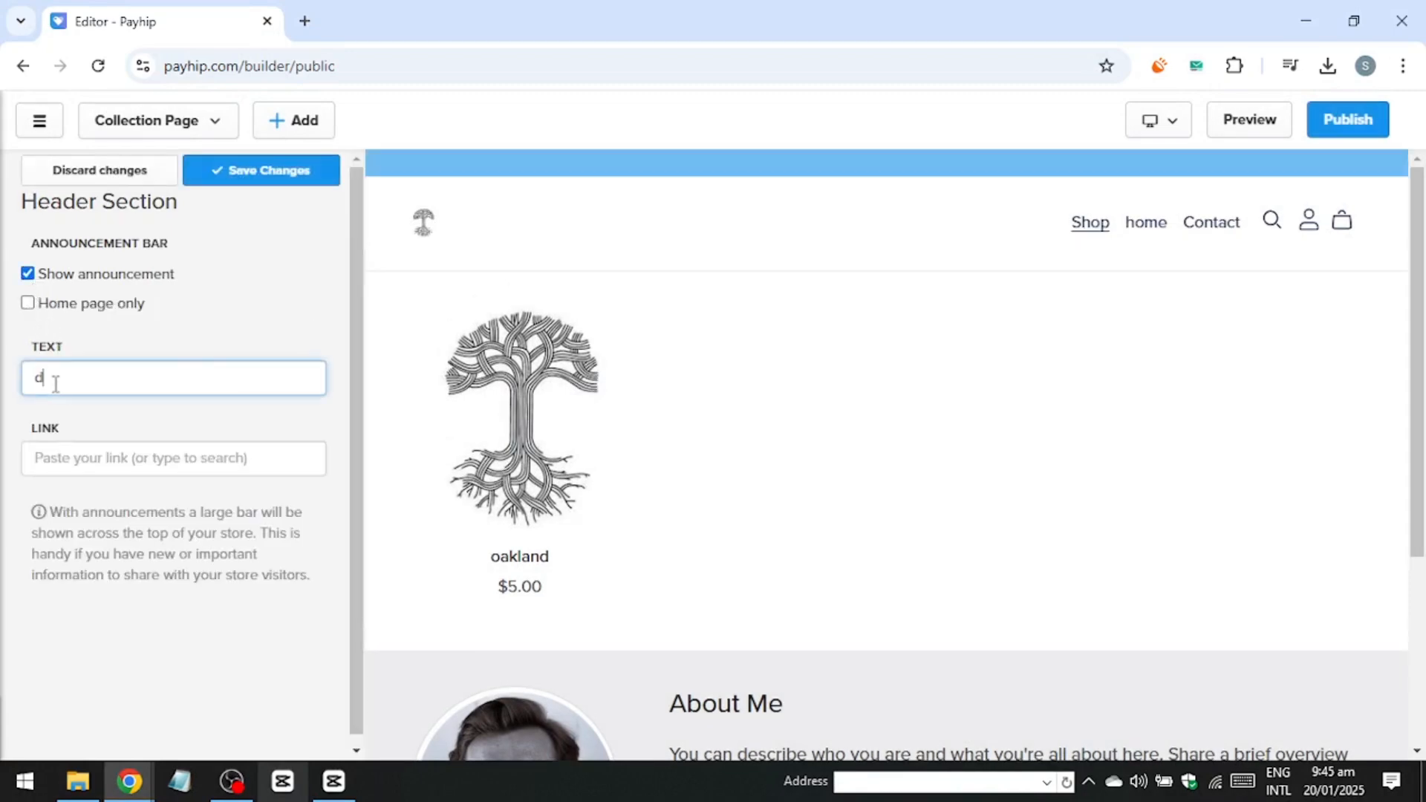
text(iscount 50)
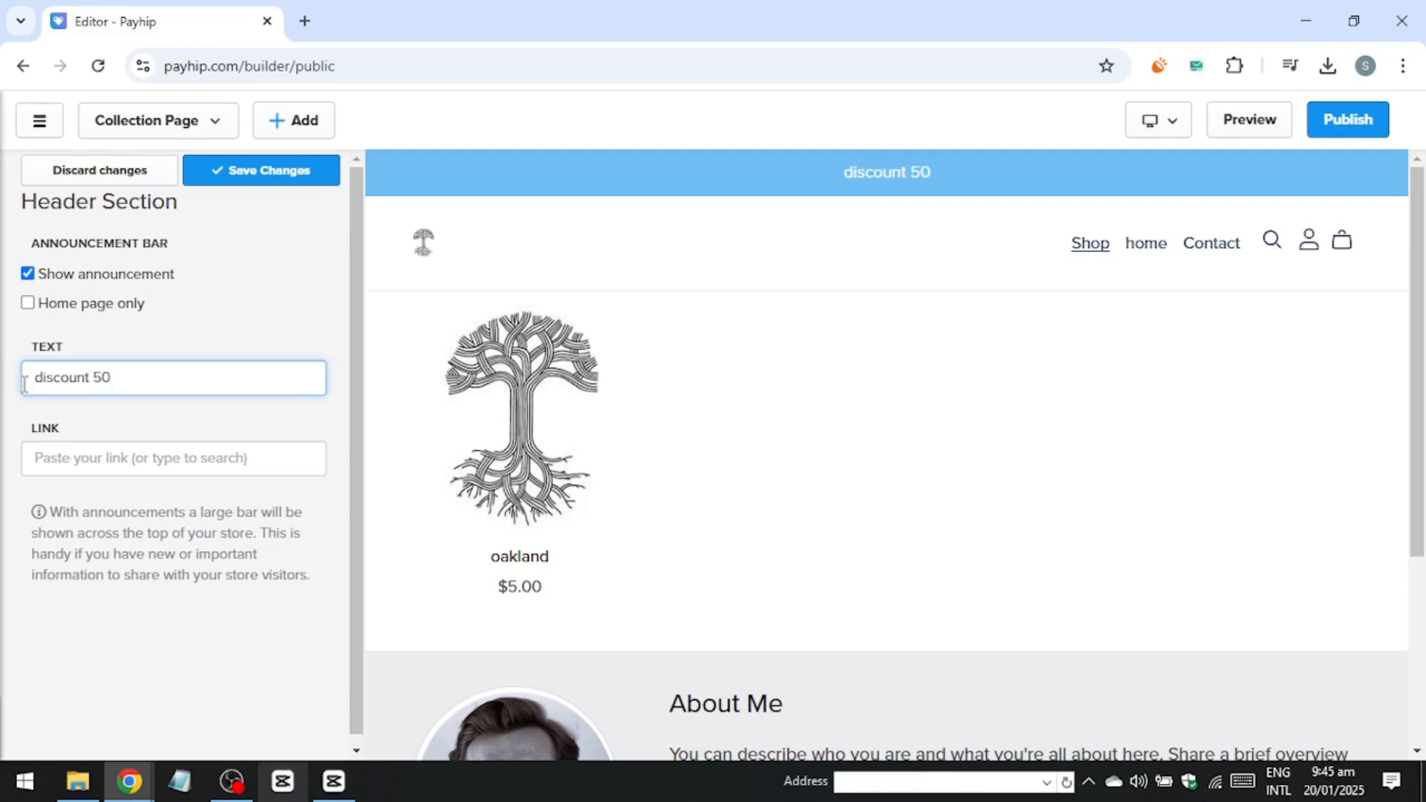
text(% on al)
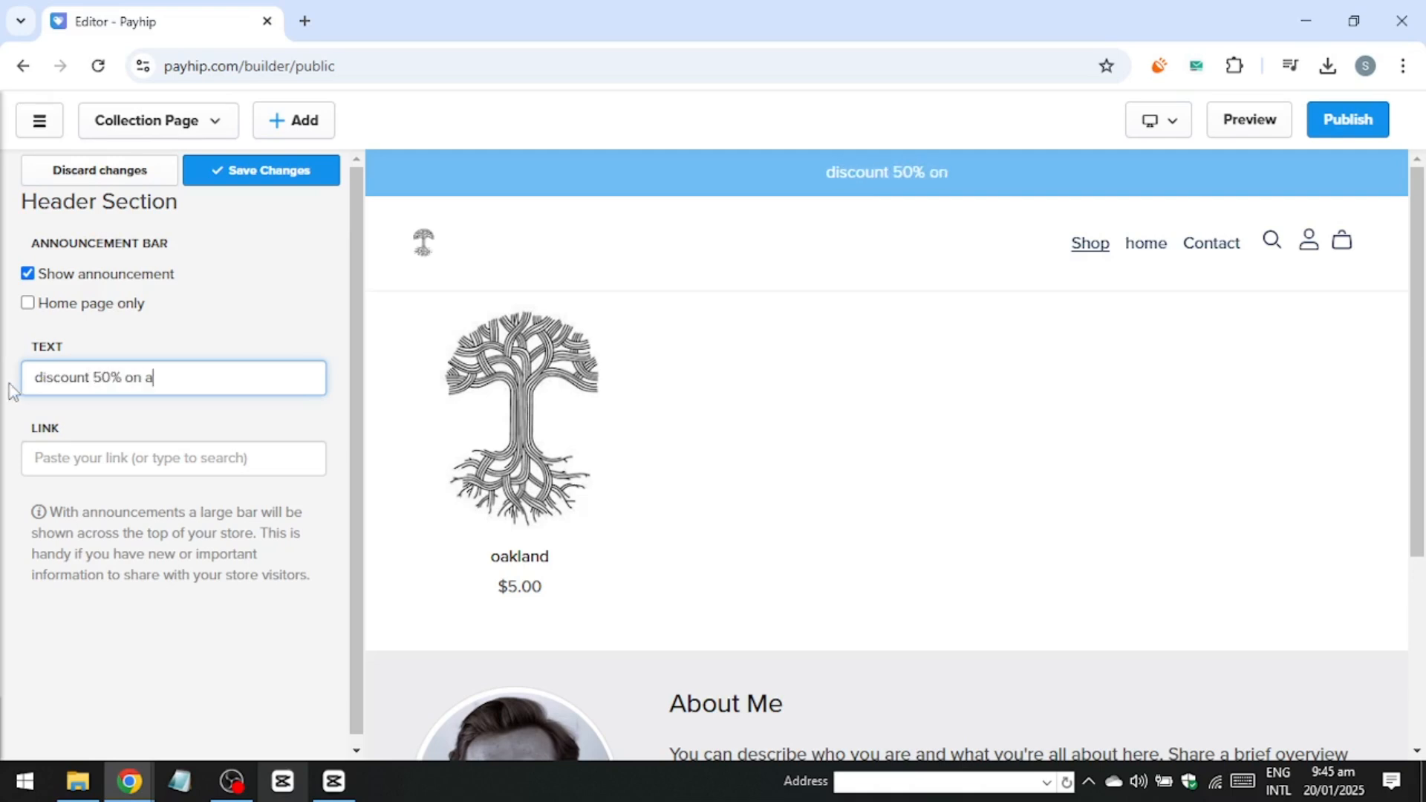
right_click(10, 385)
click(403, 398)
click(192, 383)
text(l products)
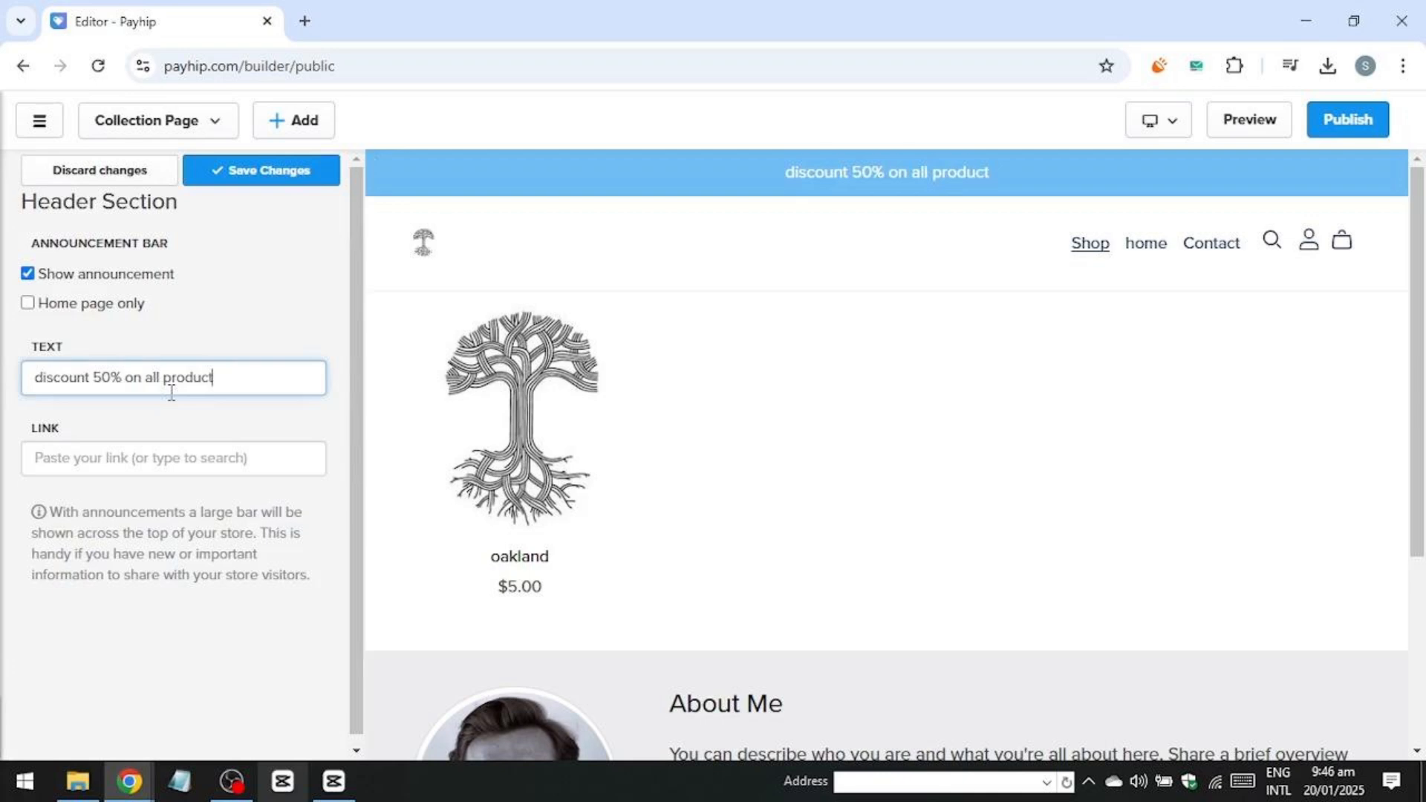
text(s)
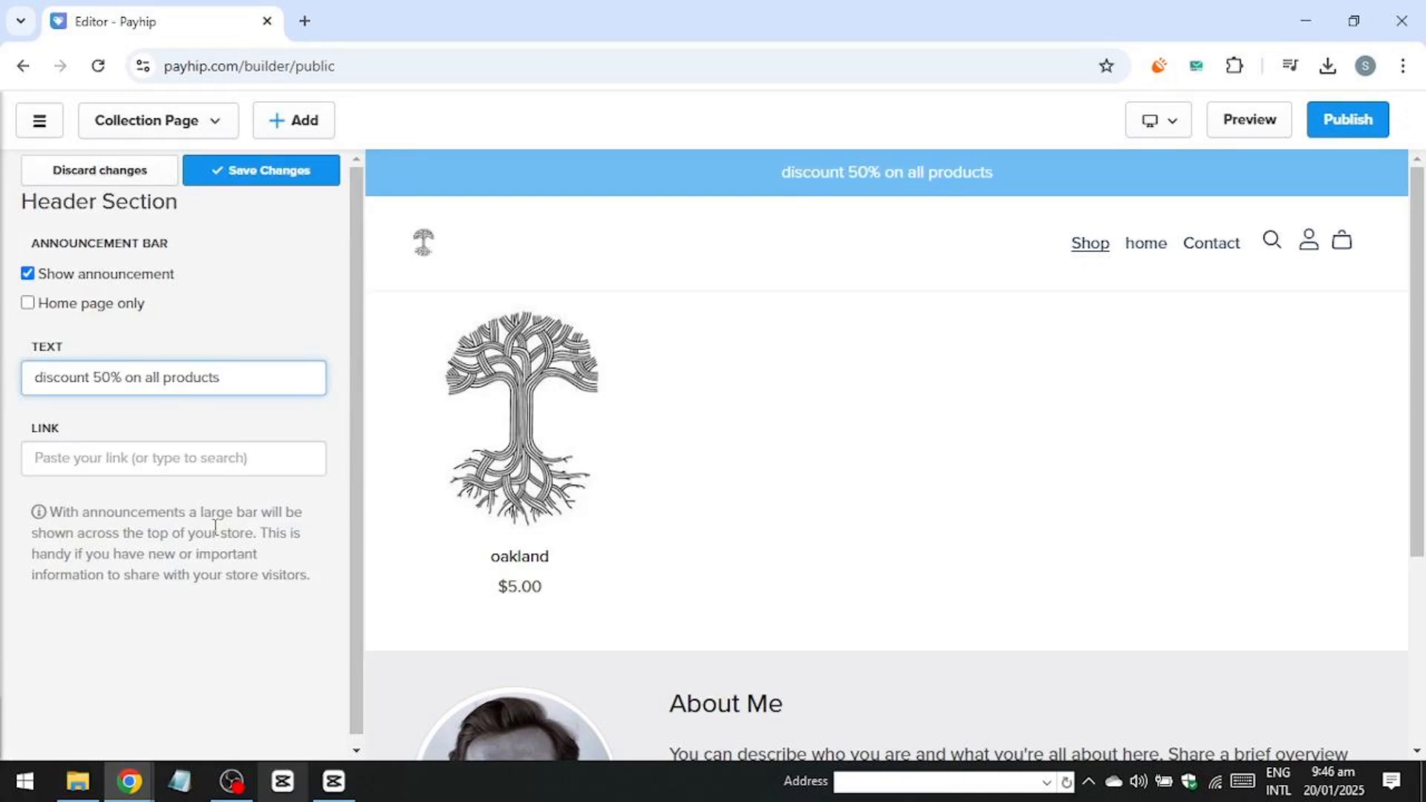
Save the announcement bar changes, publish the store, and continue editing.
scroll(268, 245, down, 1)
click(260, 170)
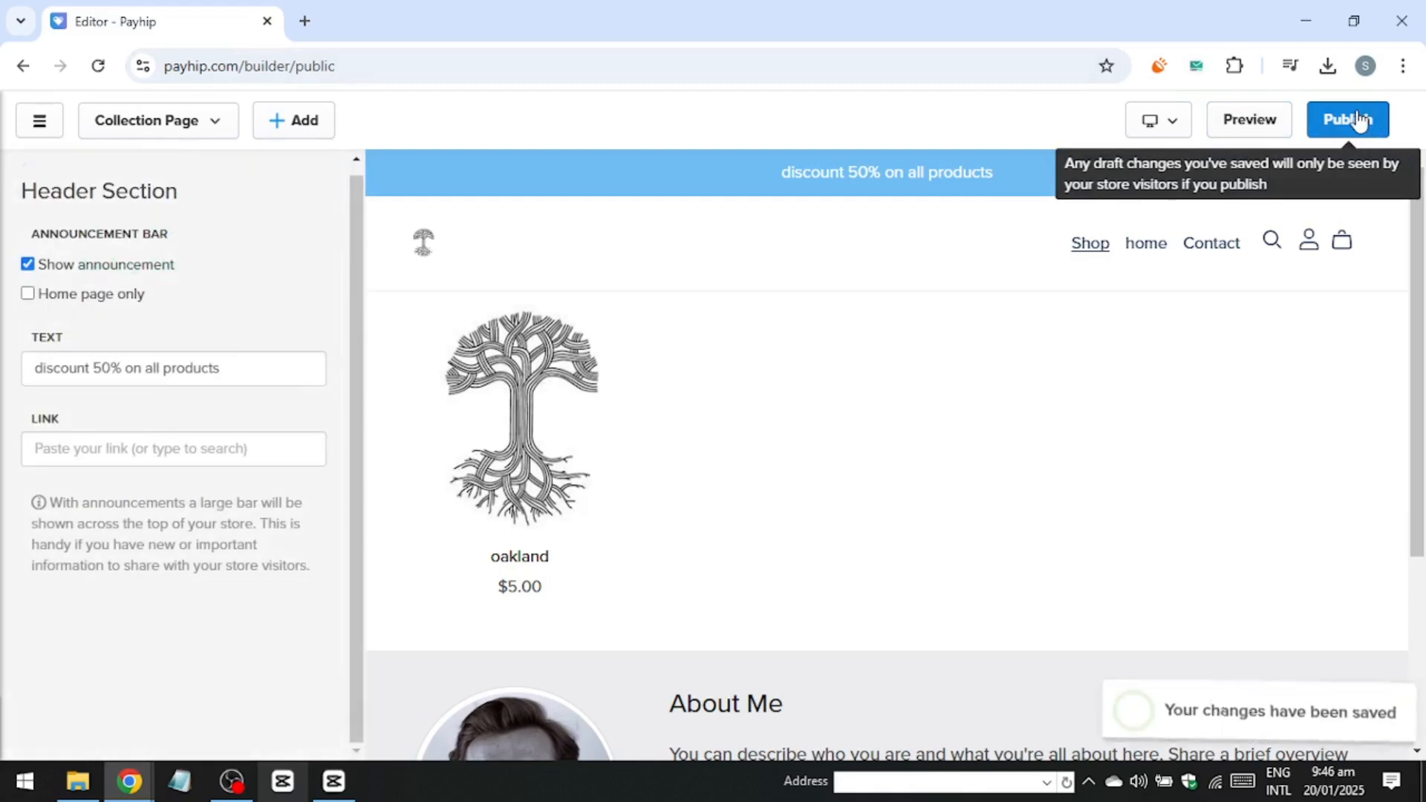
click(1352, 116)
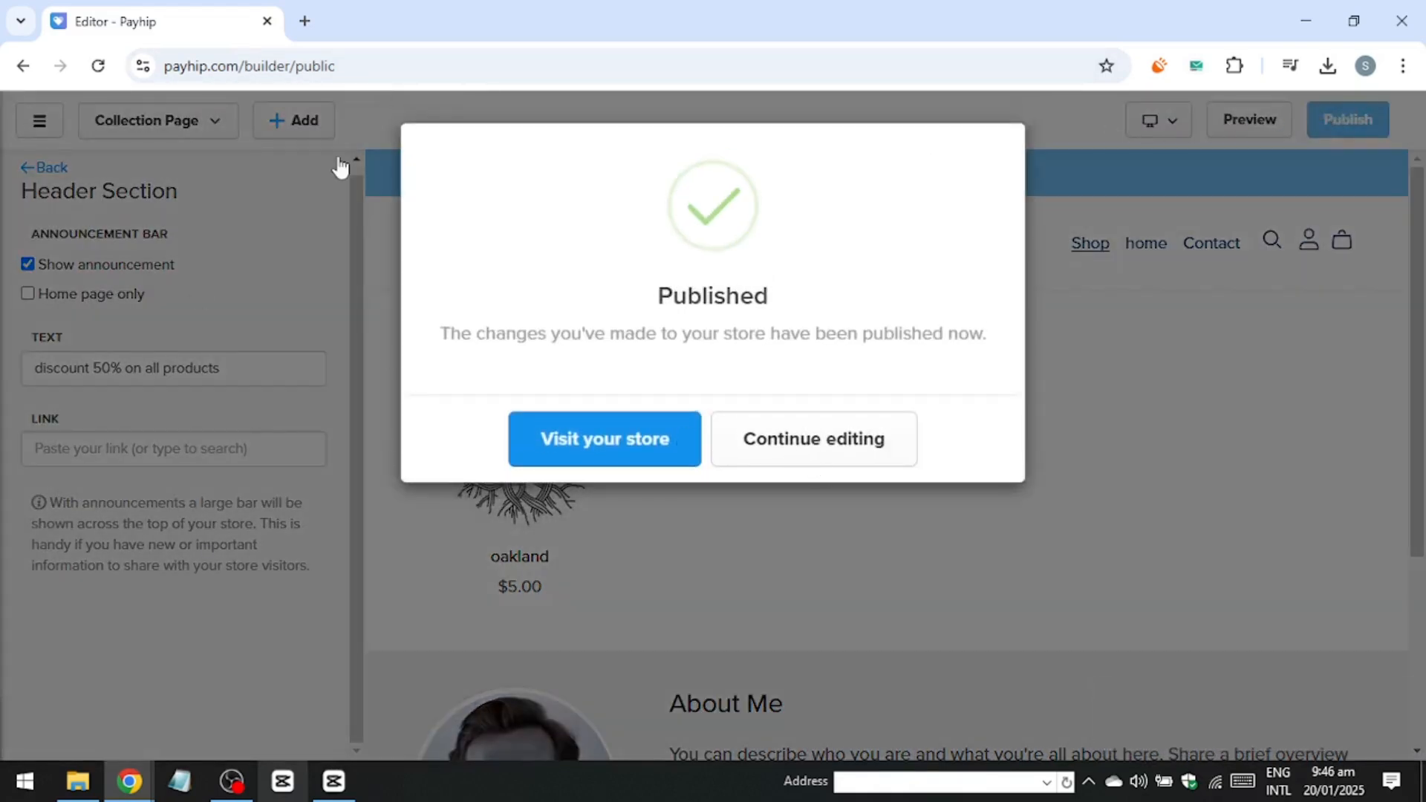
click(769, 442)
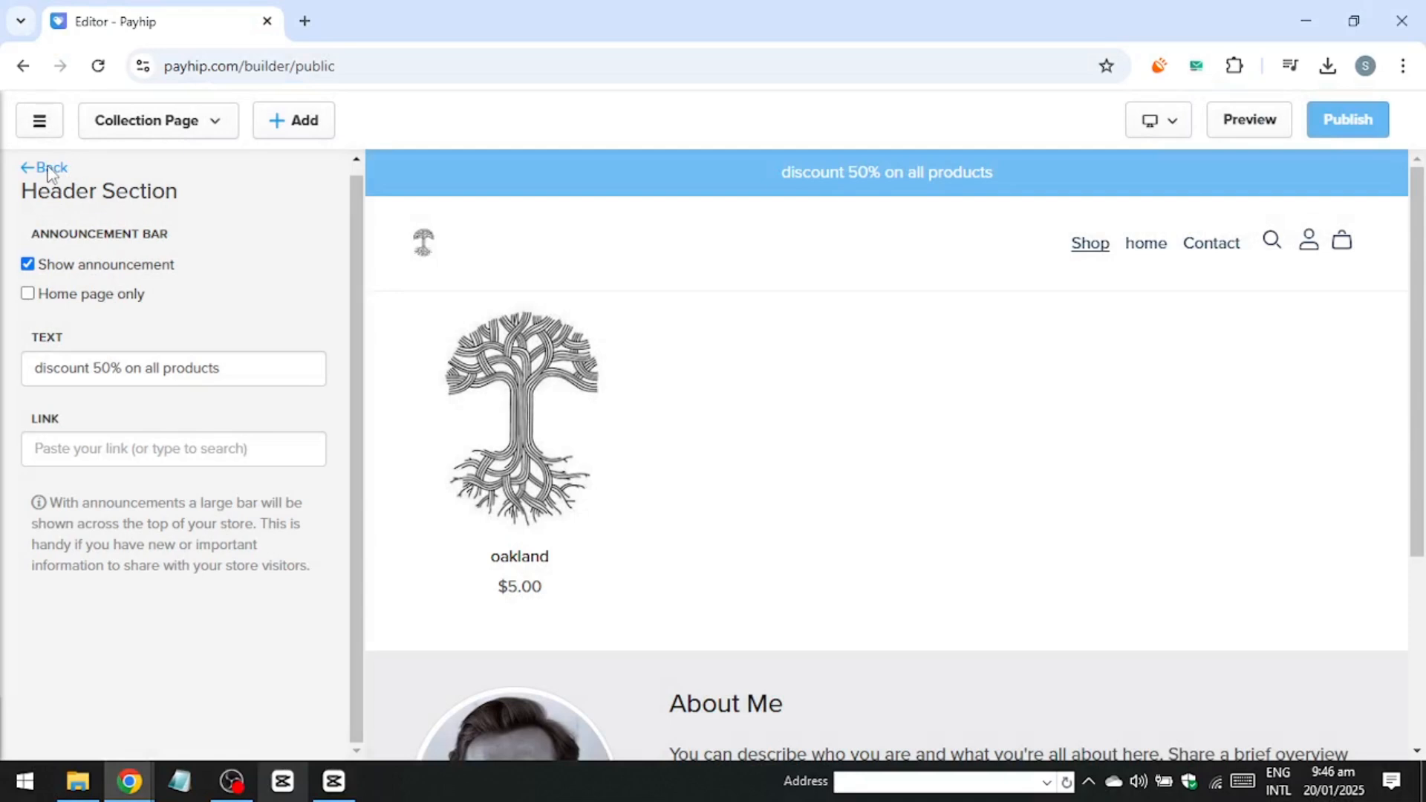
Open the Collection section settings of the All Products page and look through its options.
click(46, 168)
click(43, 169)
double_click(197, 404)
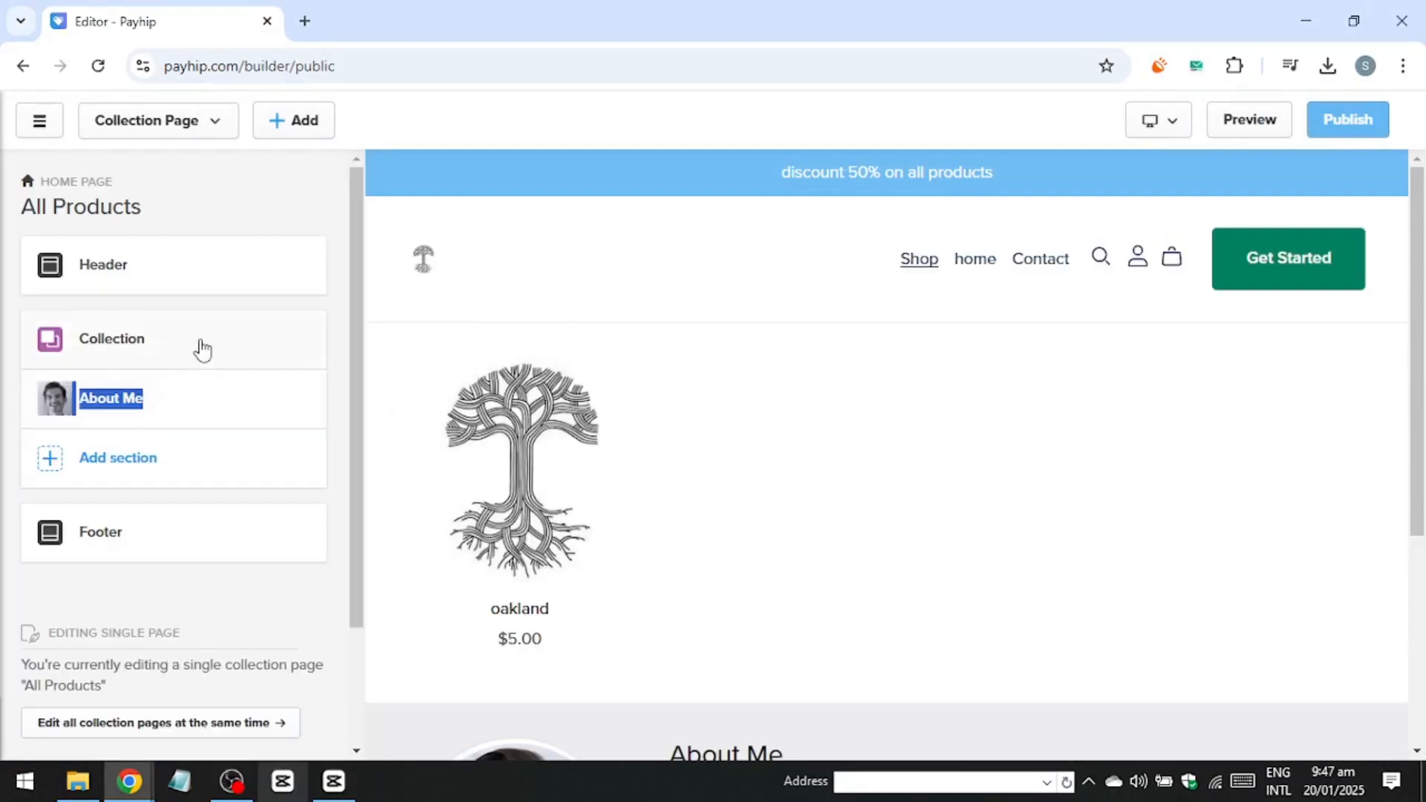
click(347, 484)
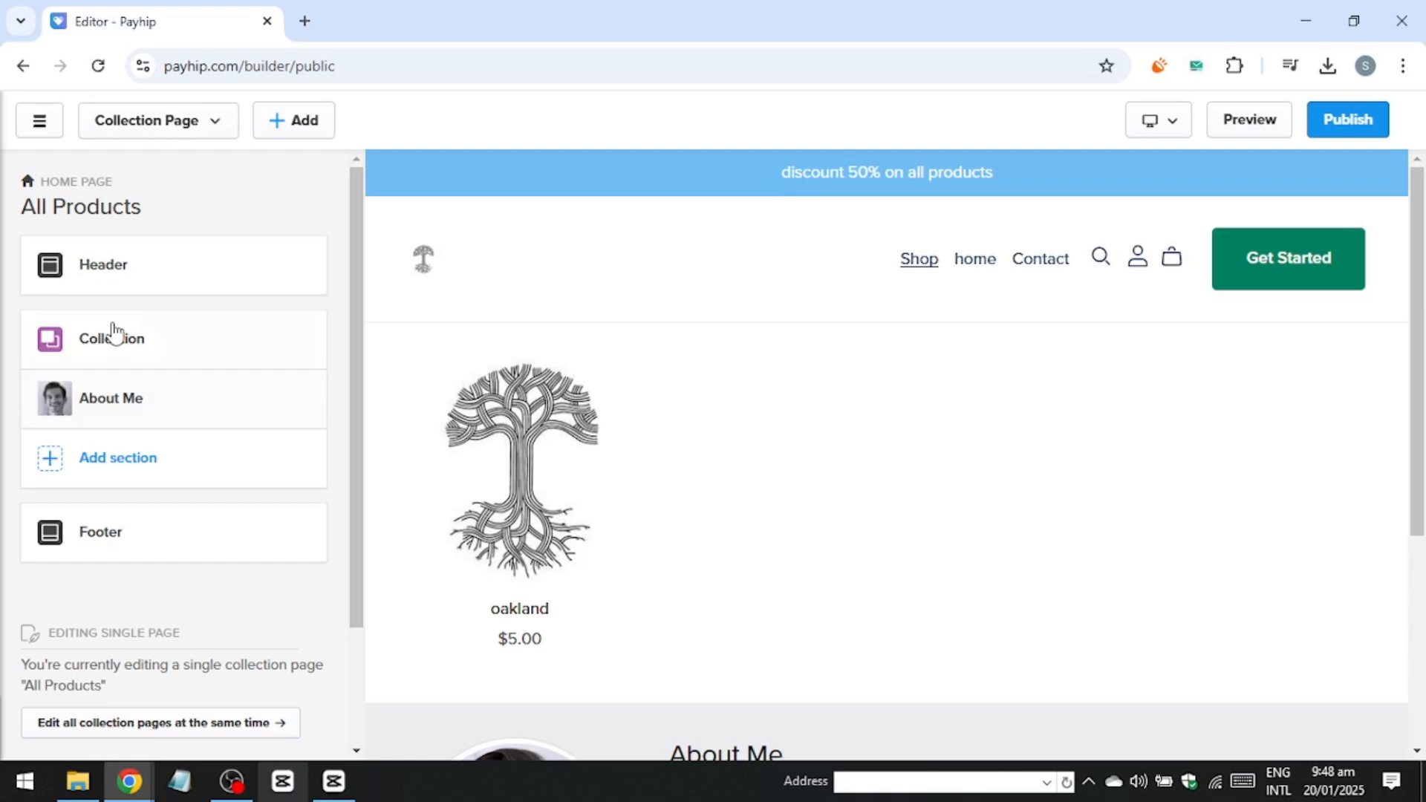
click(107, 348)
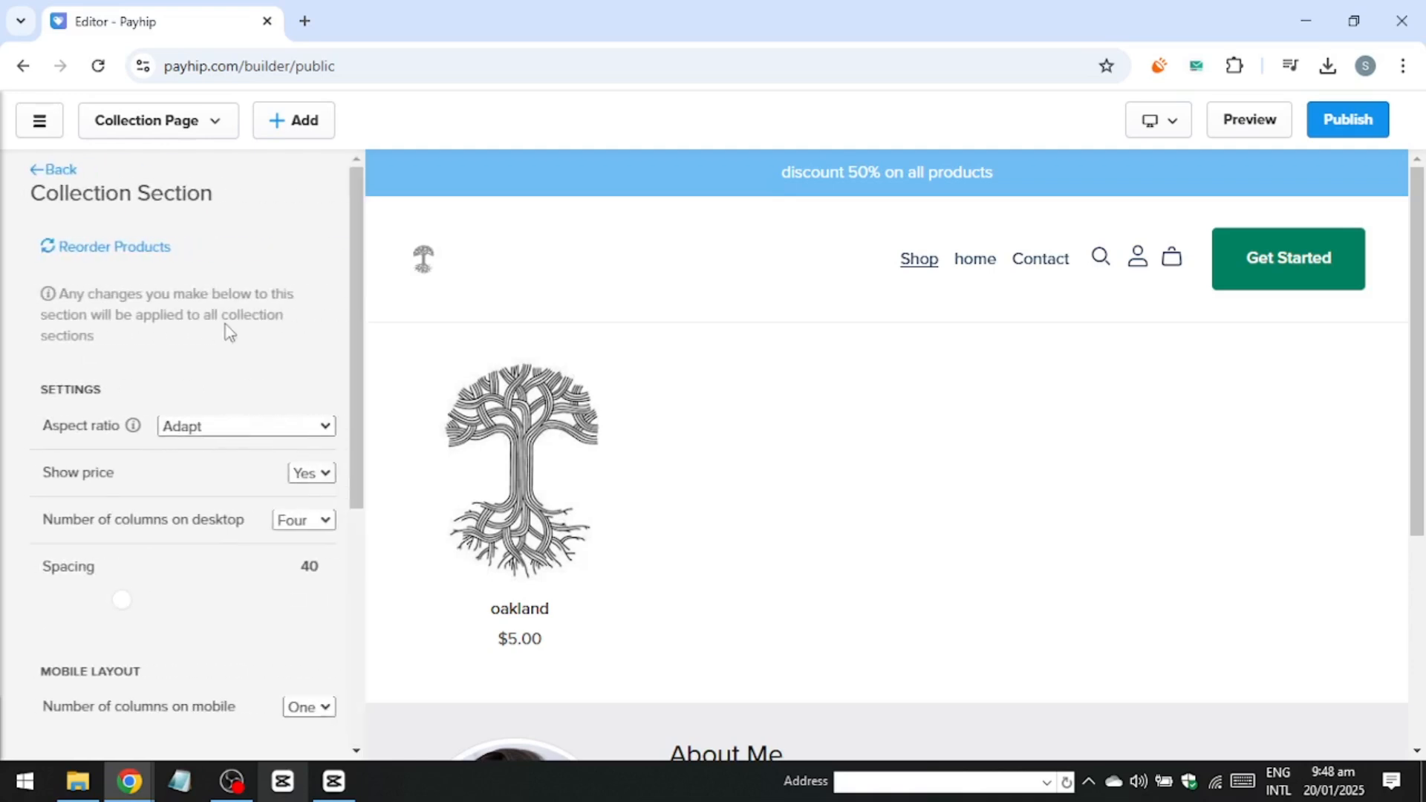
scroll(225, 324, down, 1)
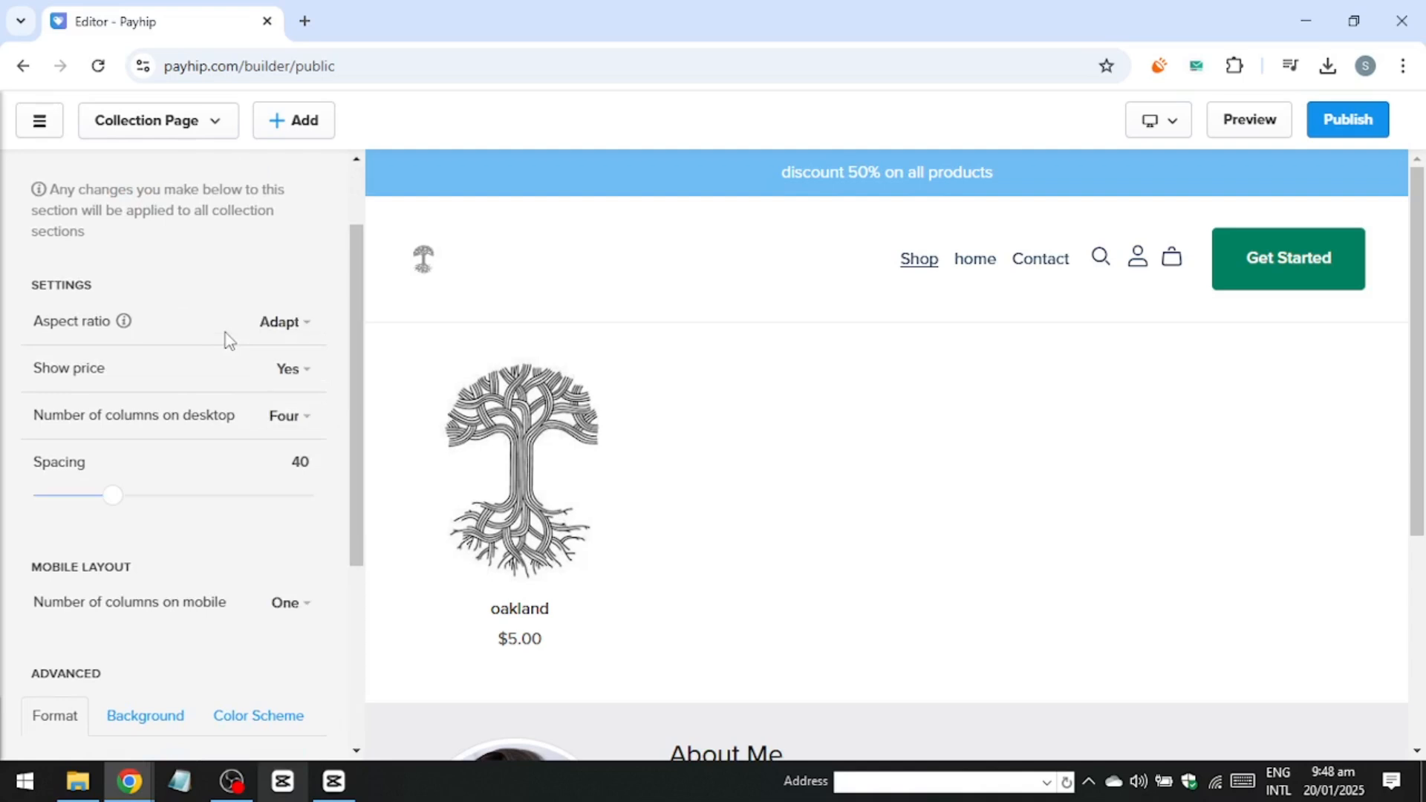
scroll(225, 330, up, 1)
scroll(194, 329, down, 1)
scroll(197, 338, down, 1)
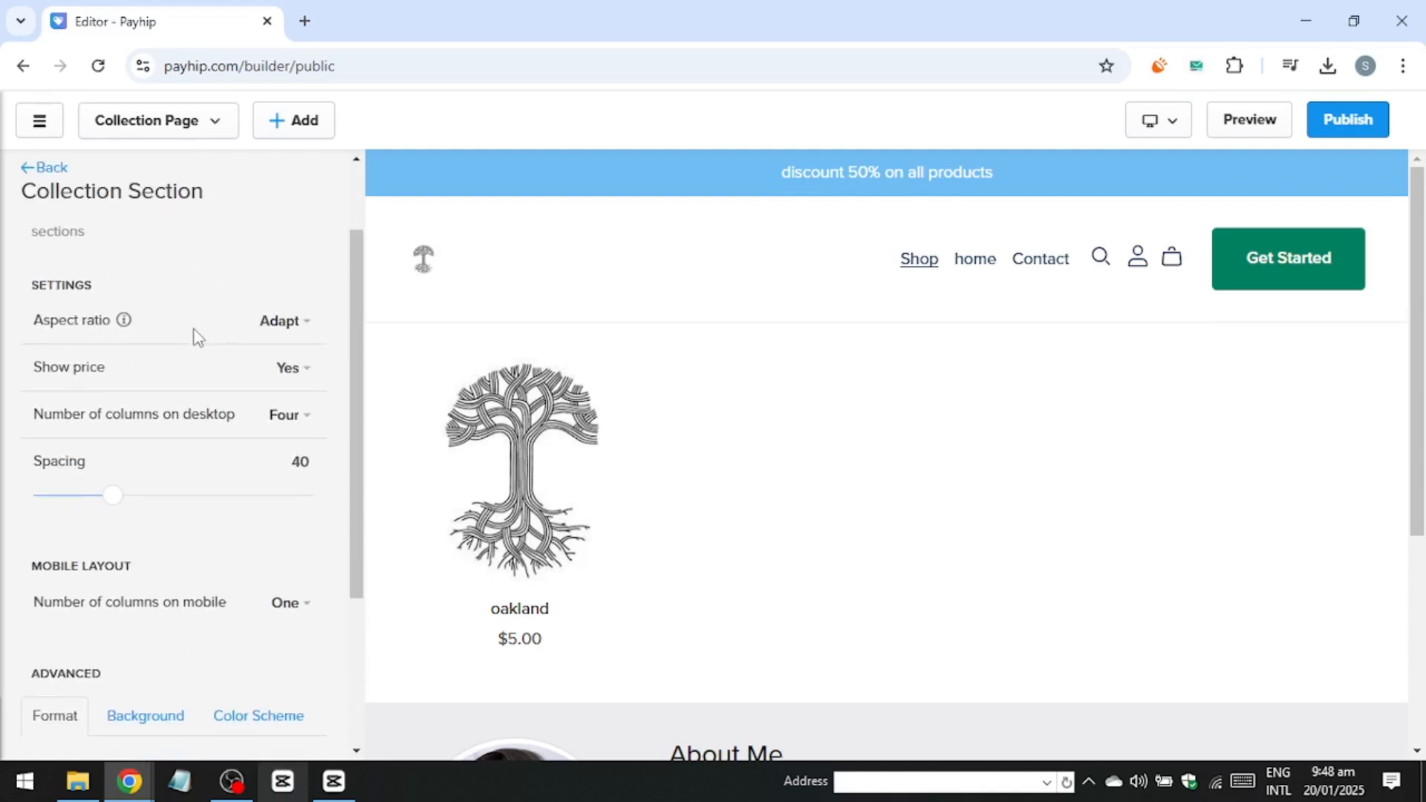
scroll(196, 335, down, 1)
scroll(194, 335, up, 1)
scroll(290, 312, up, 1)
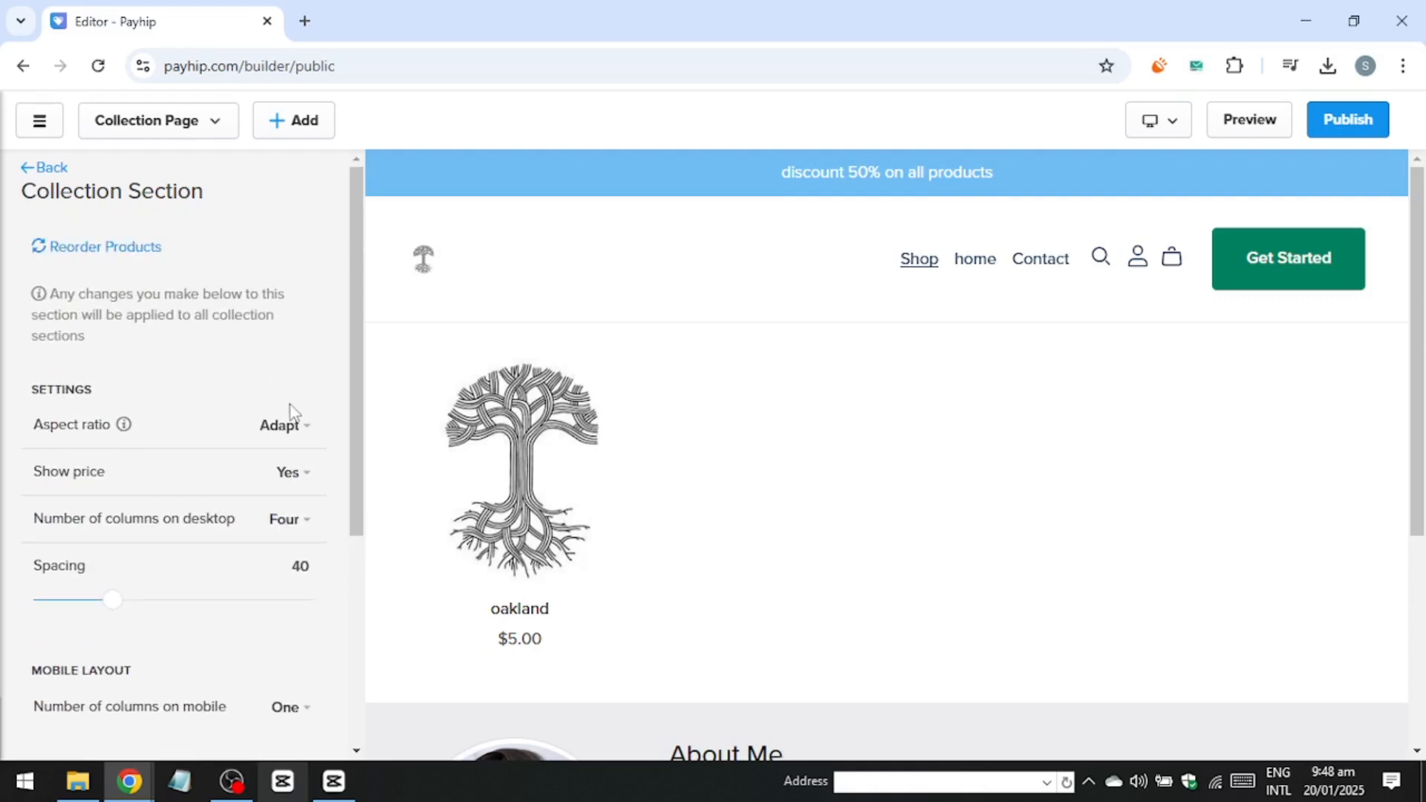
Set the number of product columns on desktop to Five.
click(286, 428)
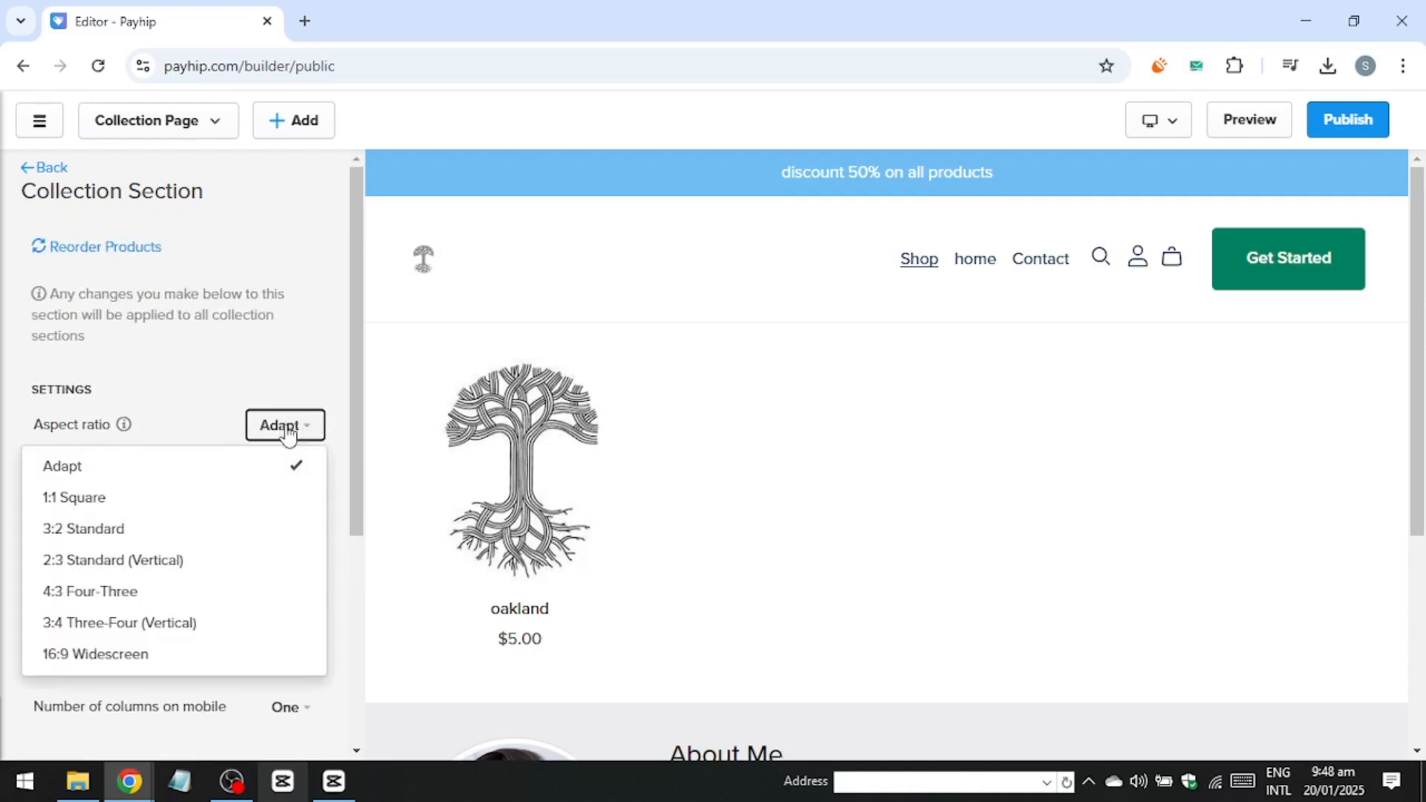
click(218, 387)
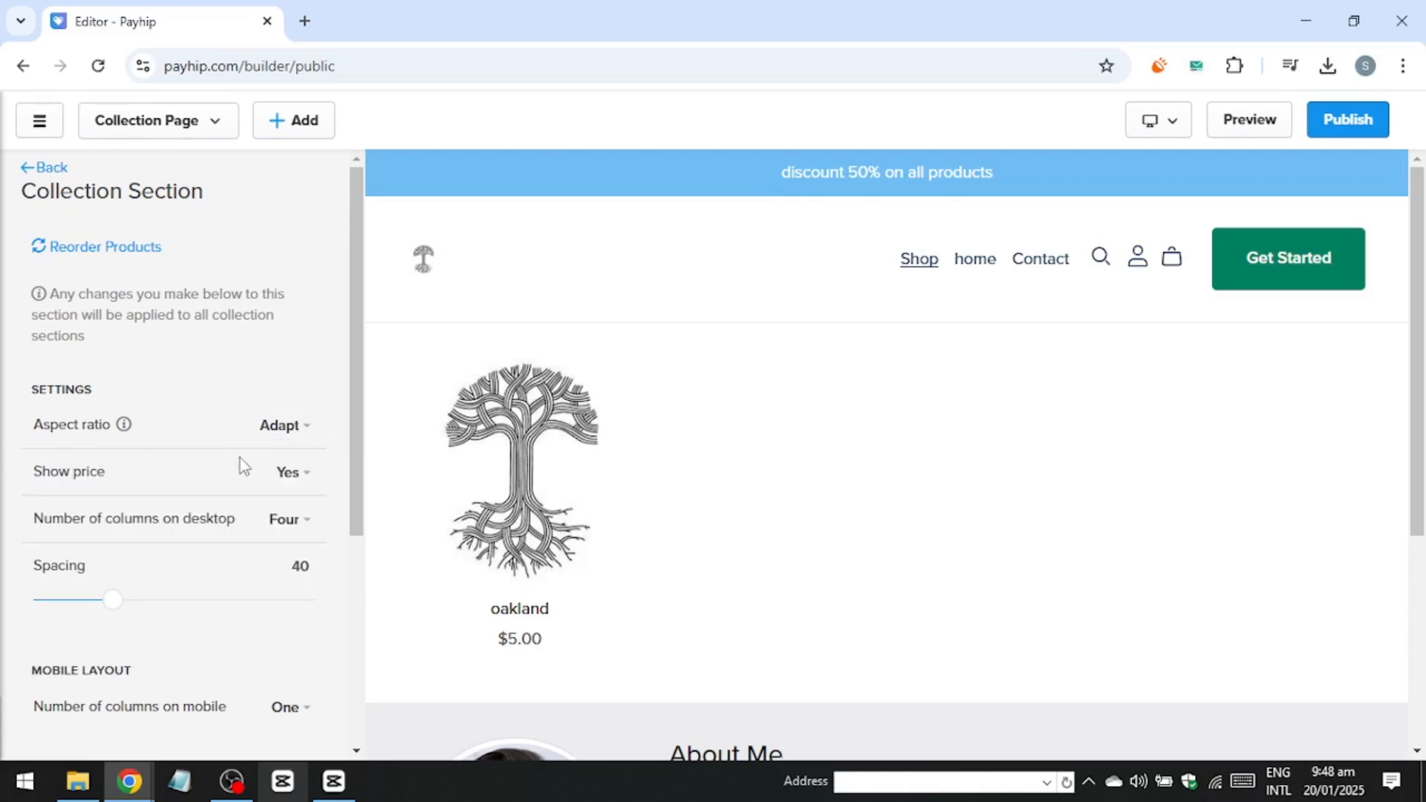
click(294, 522)
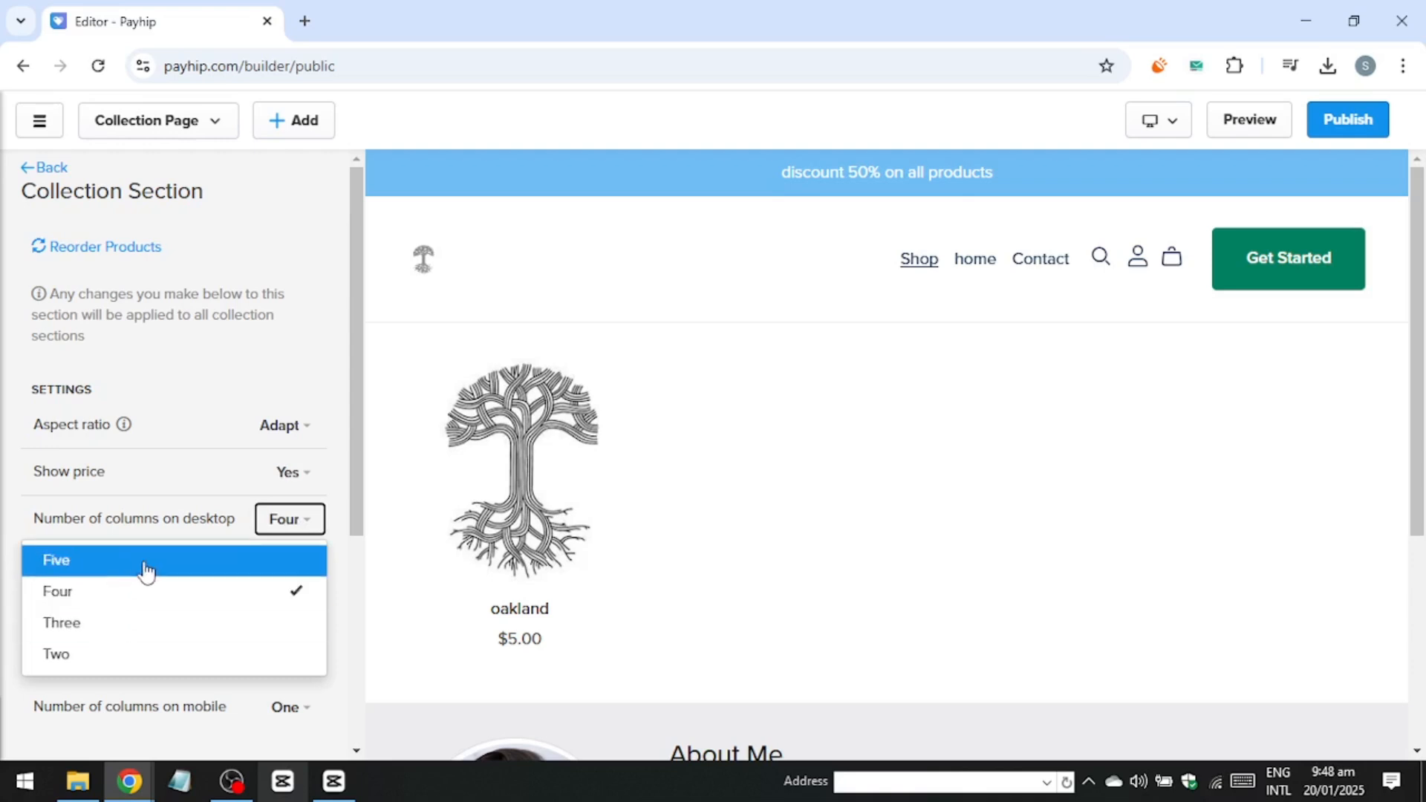
click(144, 571)
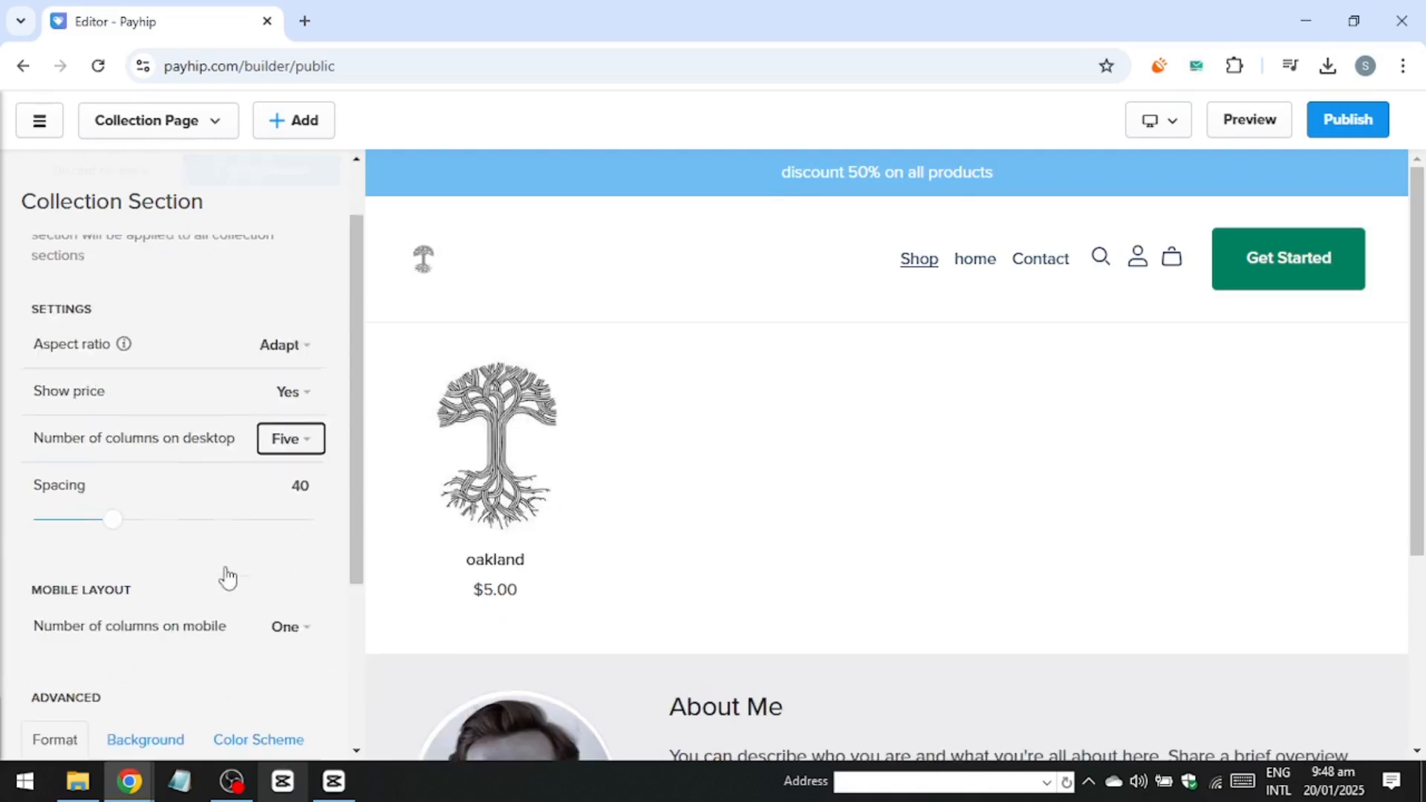
Increase the collection spacing to 52.
scroll(228, 577, down, 2)
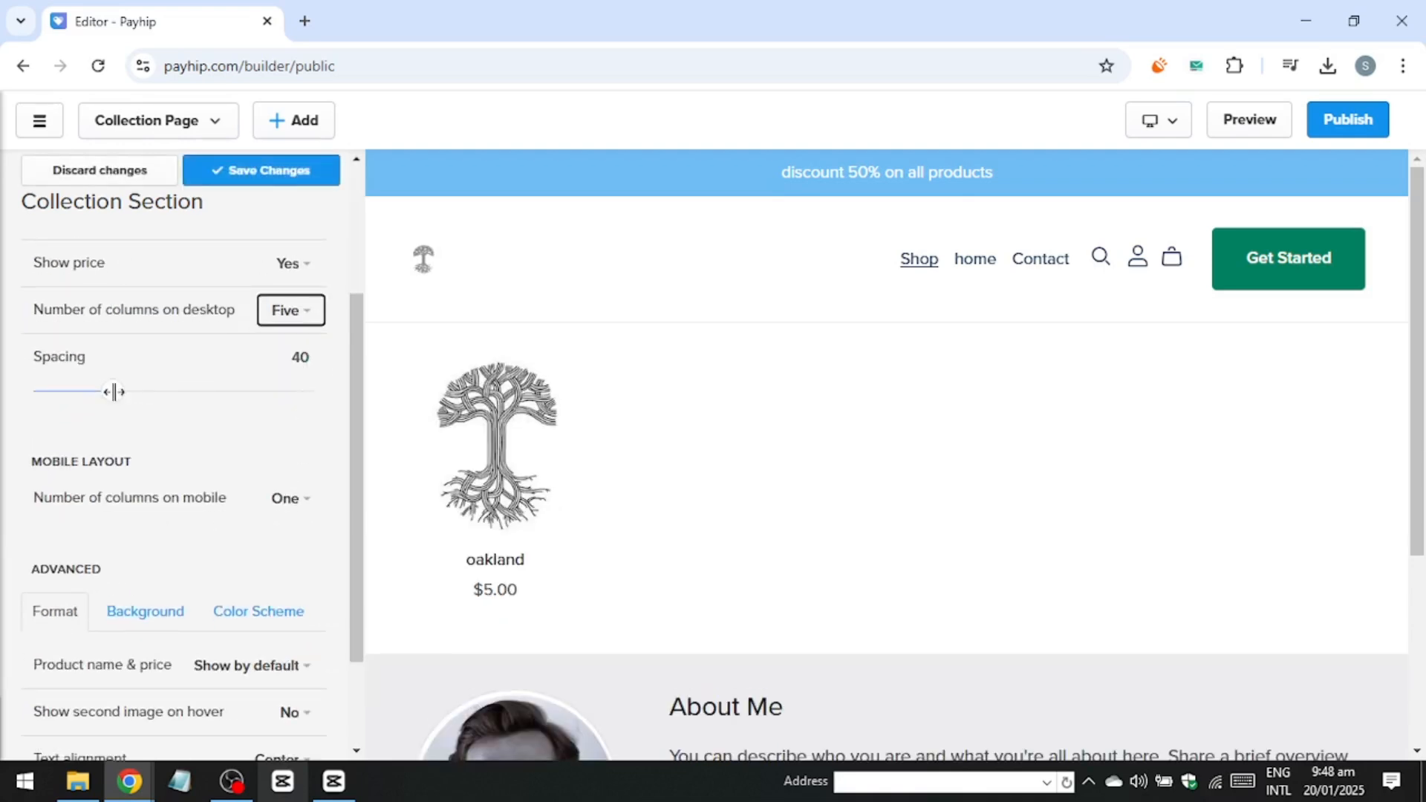
drag(114, 391, 141, 391)
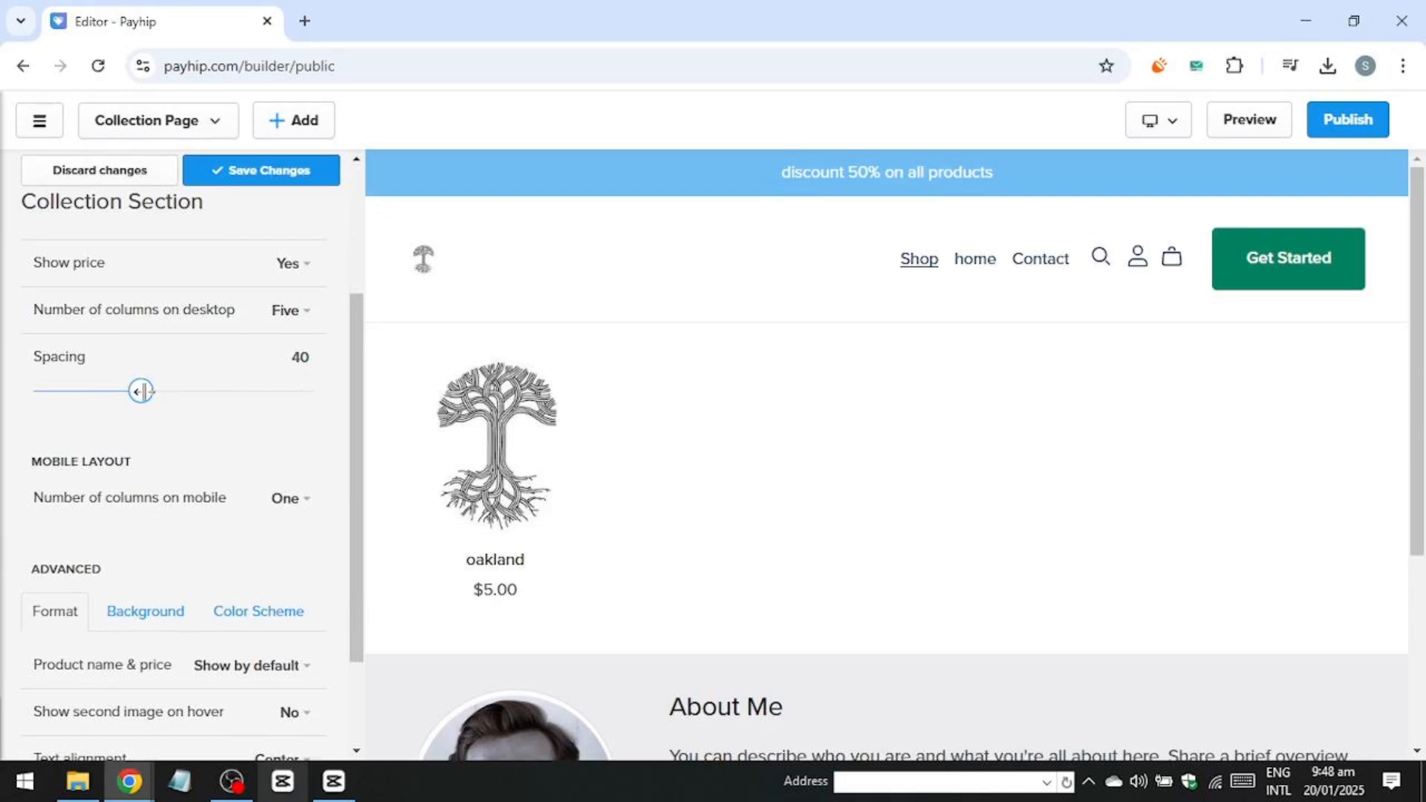
mouse_move(142, 391)
mouse_down()
mouse_move(188, 389)
mouse_move(134, 390)
mouse_up()
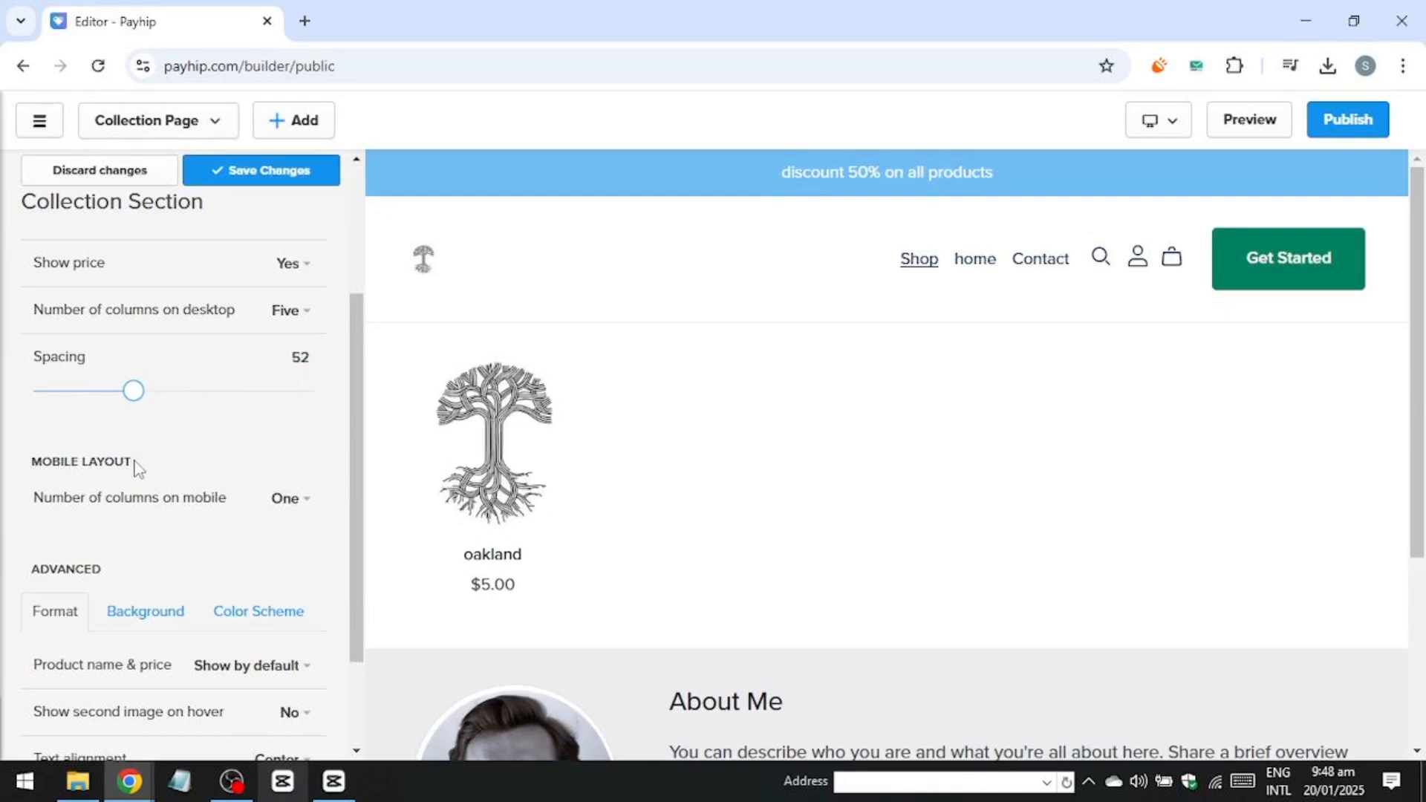
Apply the Highlight color scheme to the collection section and save the changes.
scroll(135, 470, down, 2)
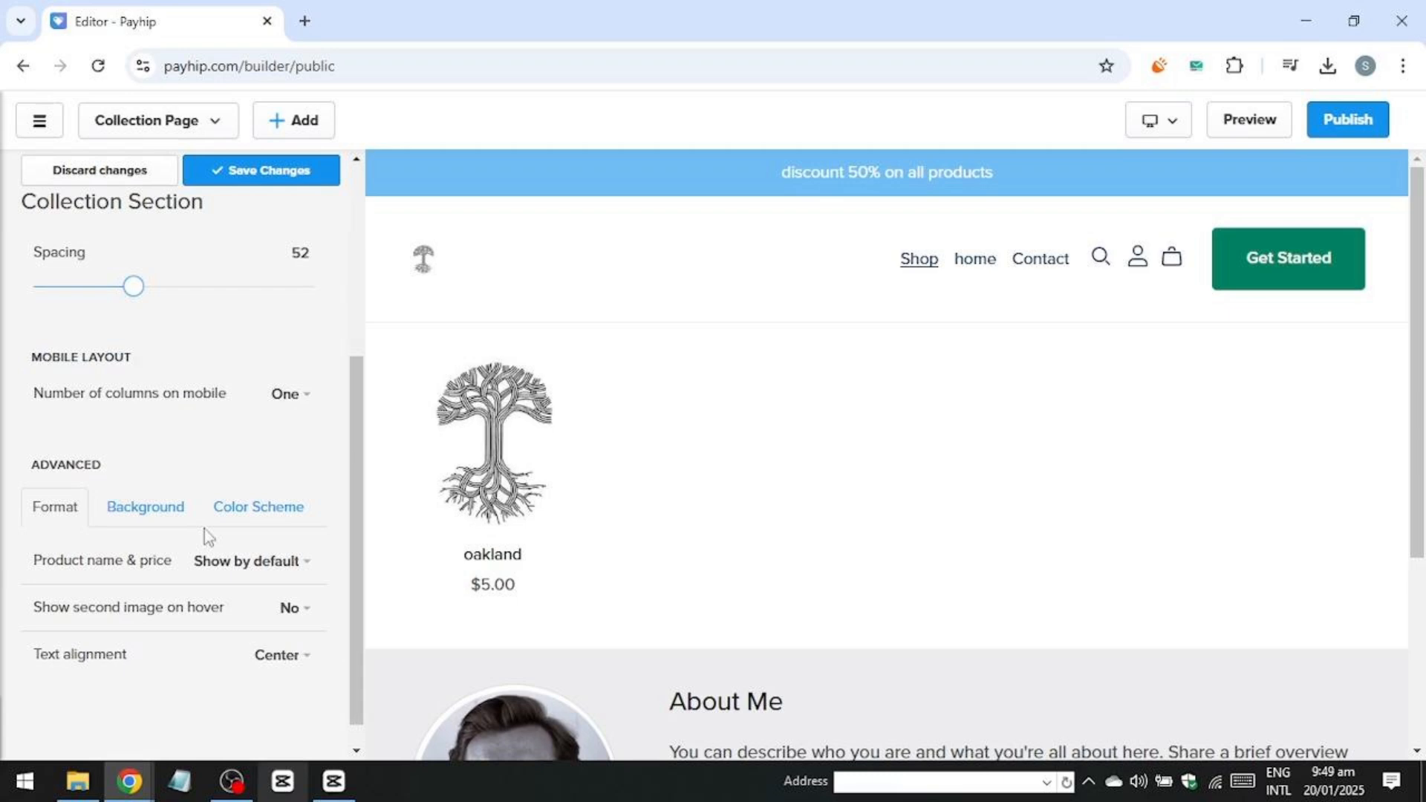
click(260, 506)
scroll(115, 488, down, 3)
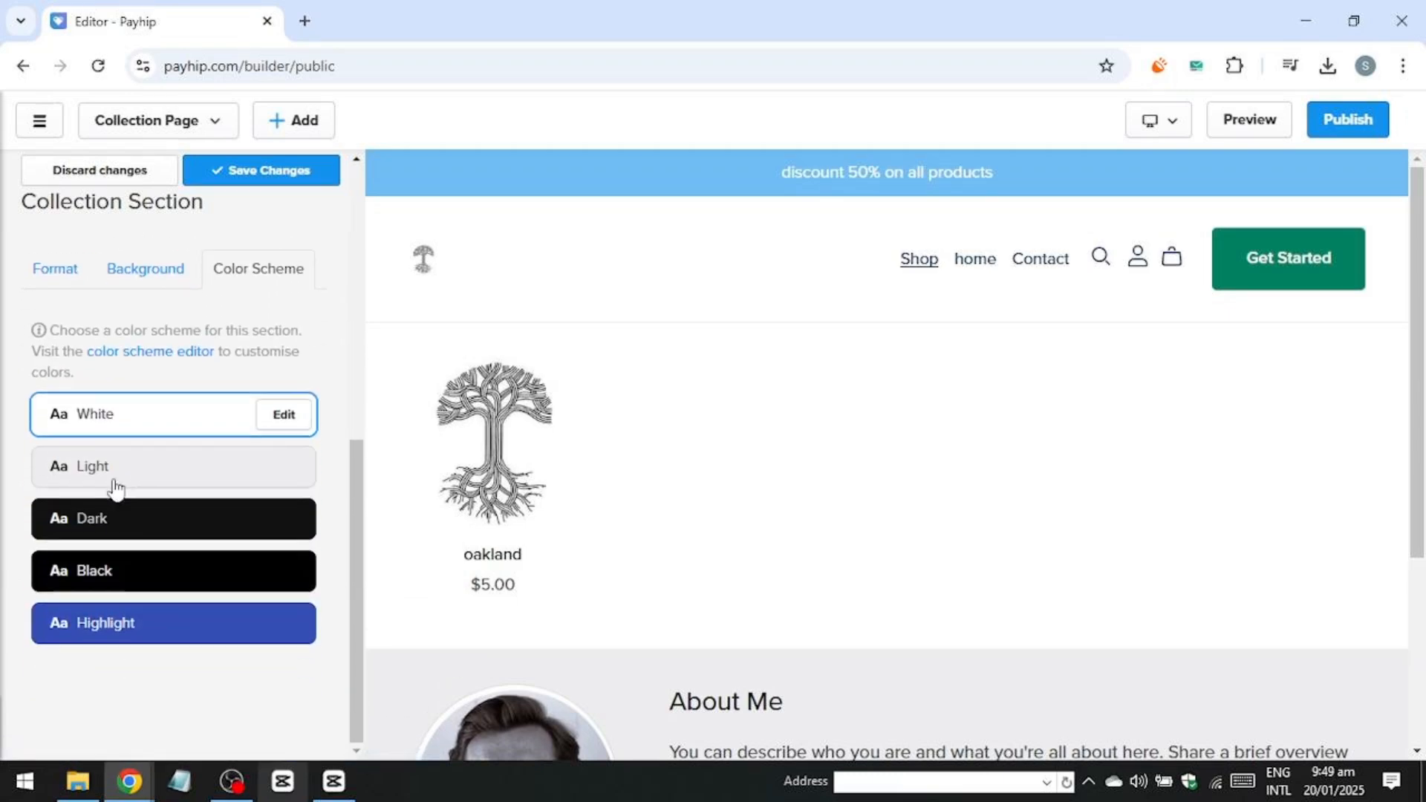
click(115, 529)
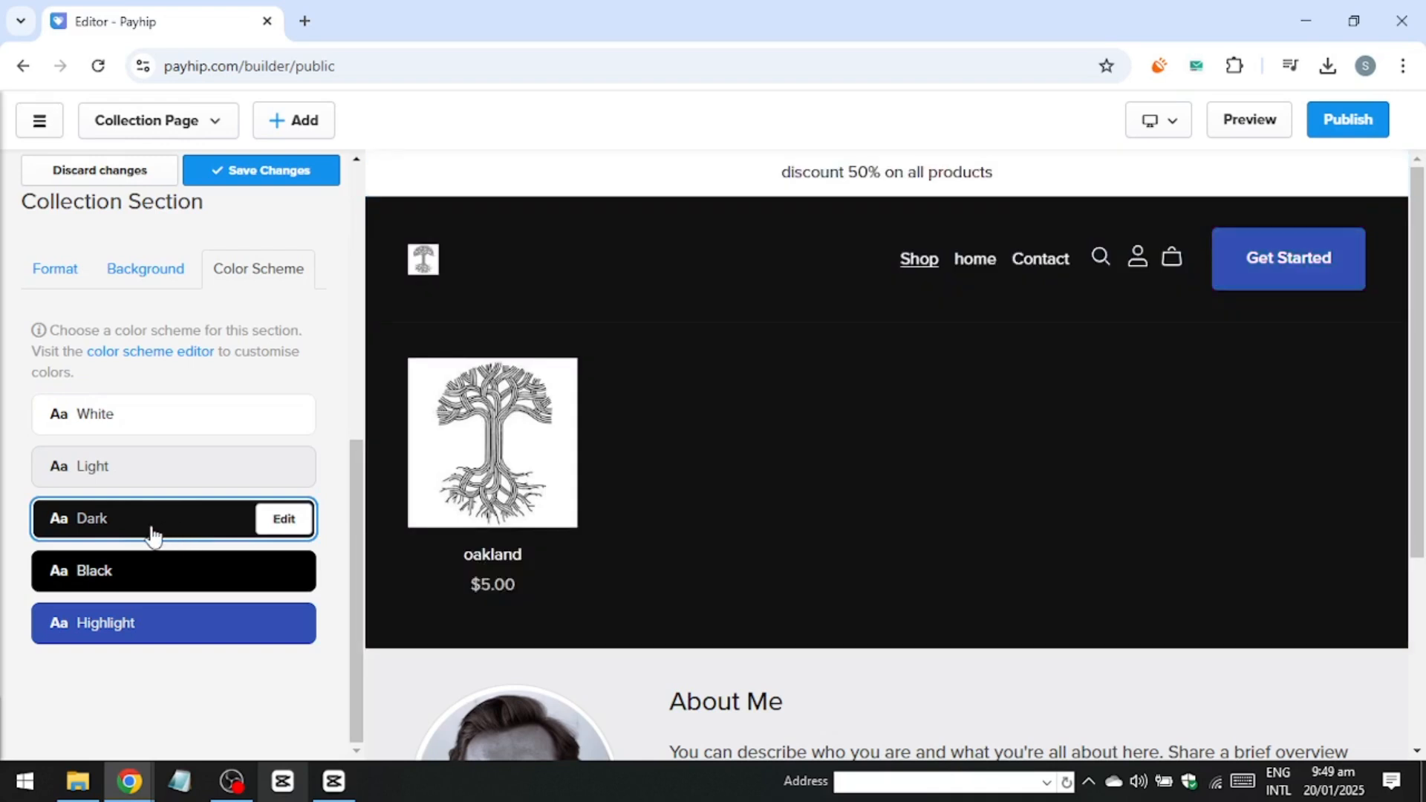
scroll(230, 305, up, 7)
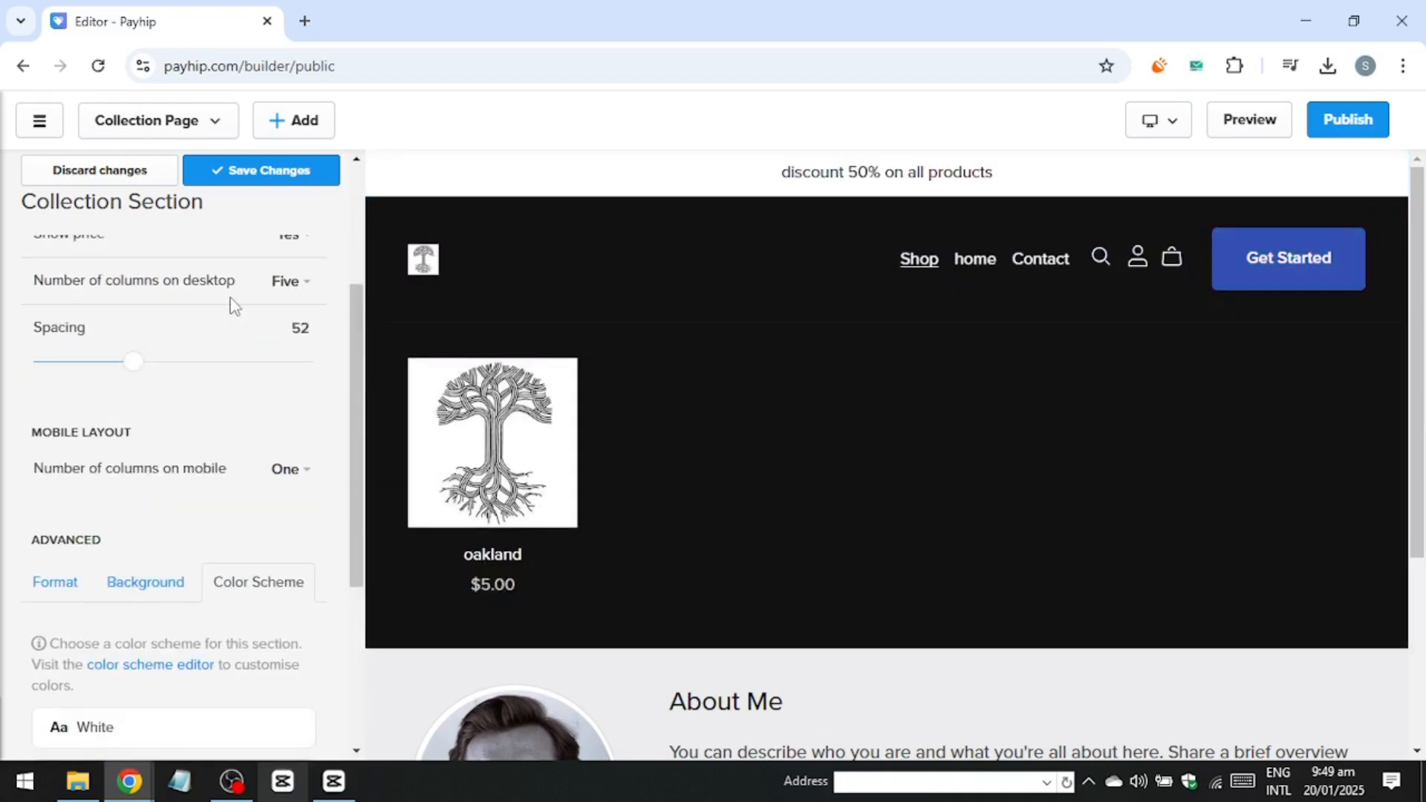
scroll(227, 319, down, 3)
scroll(224, 330, down, 3)
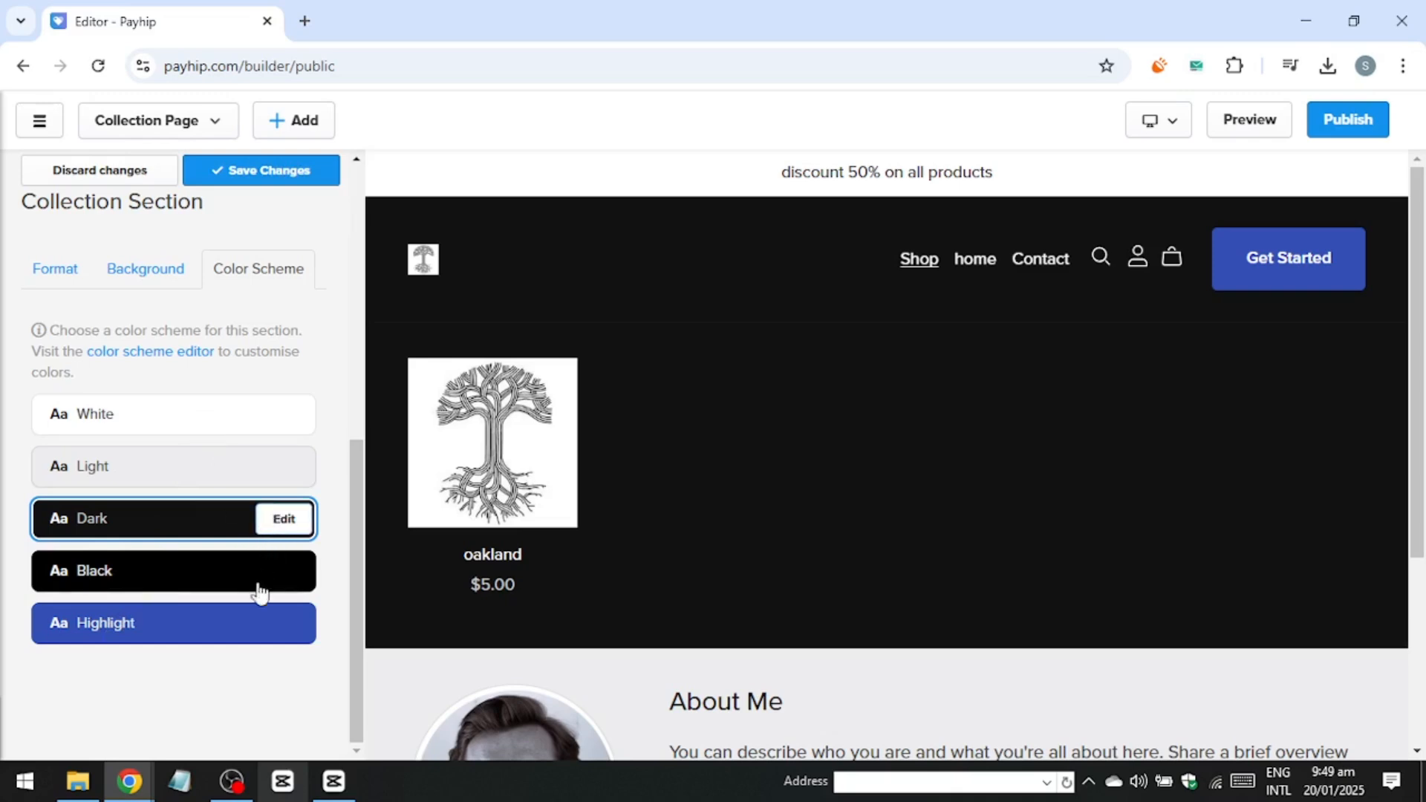
click(255, 621)
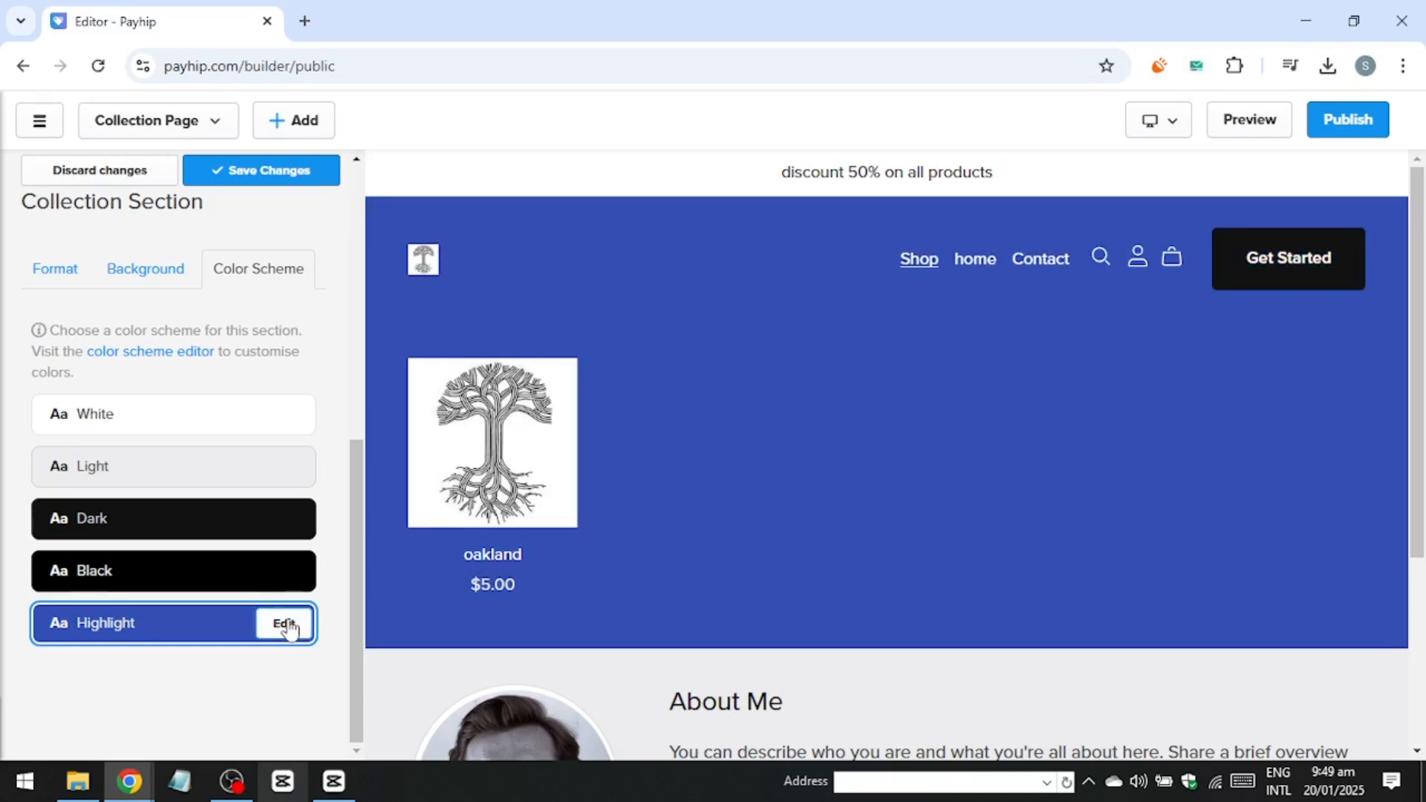
click(286, 626)
click(639, 475)
click(250, 170)
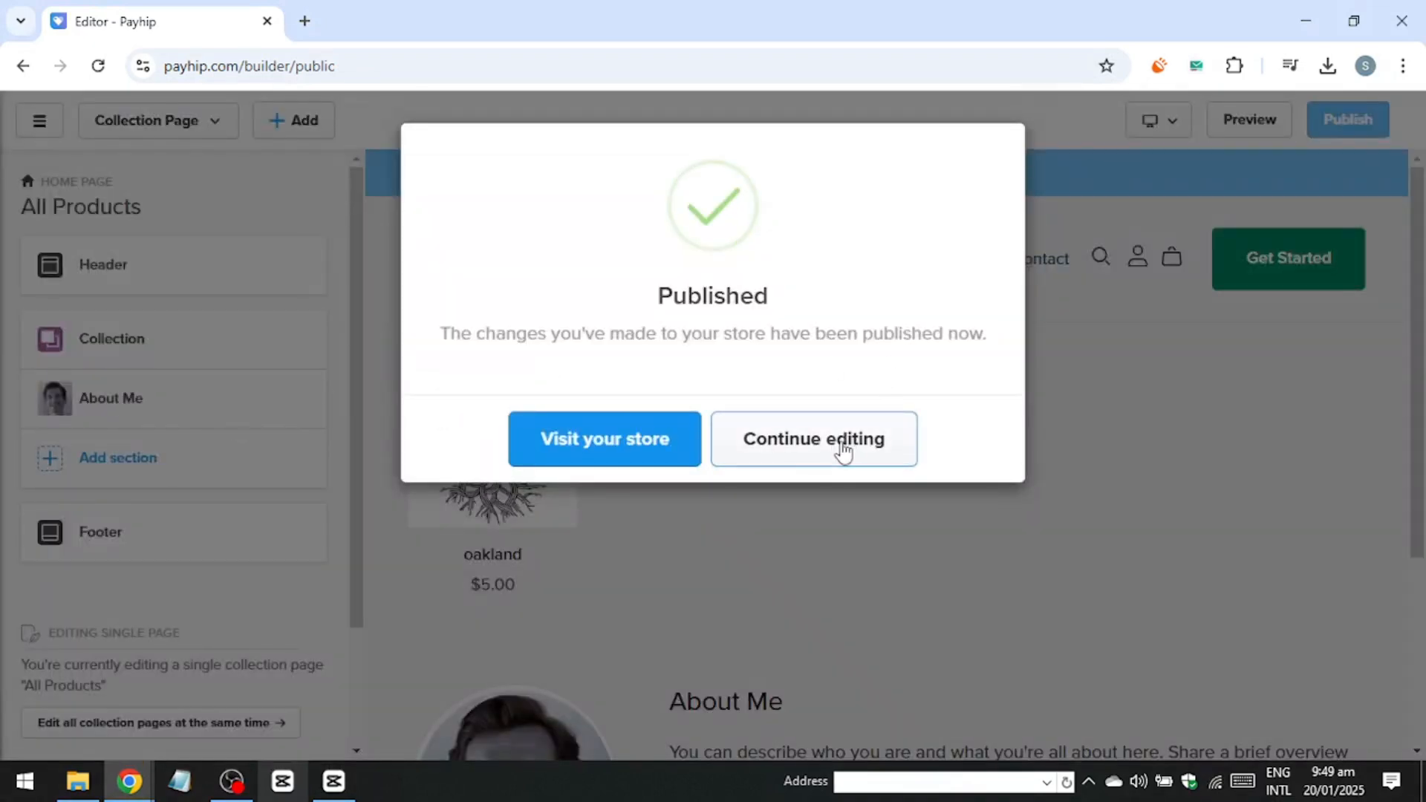
Open the About Me section settings and review its image, heading, text, settings and background options.
click(842, 451)
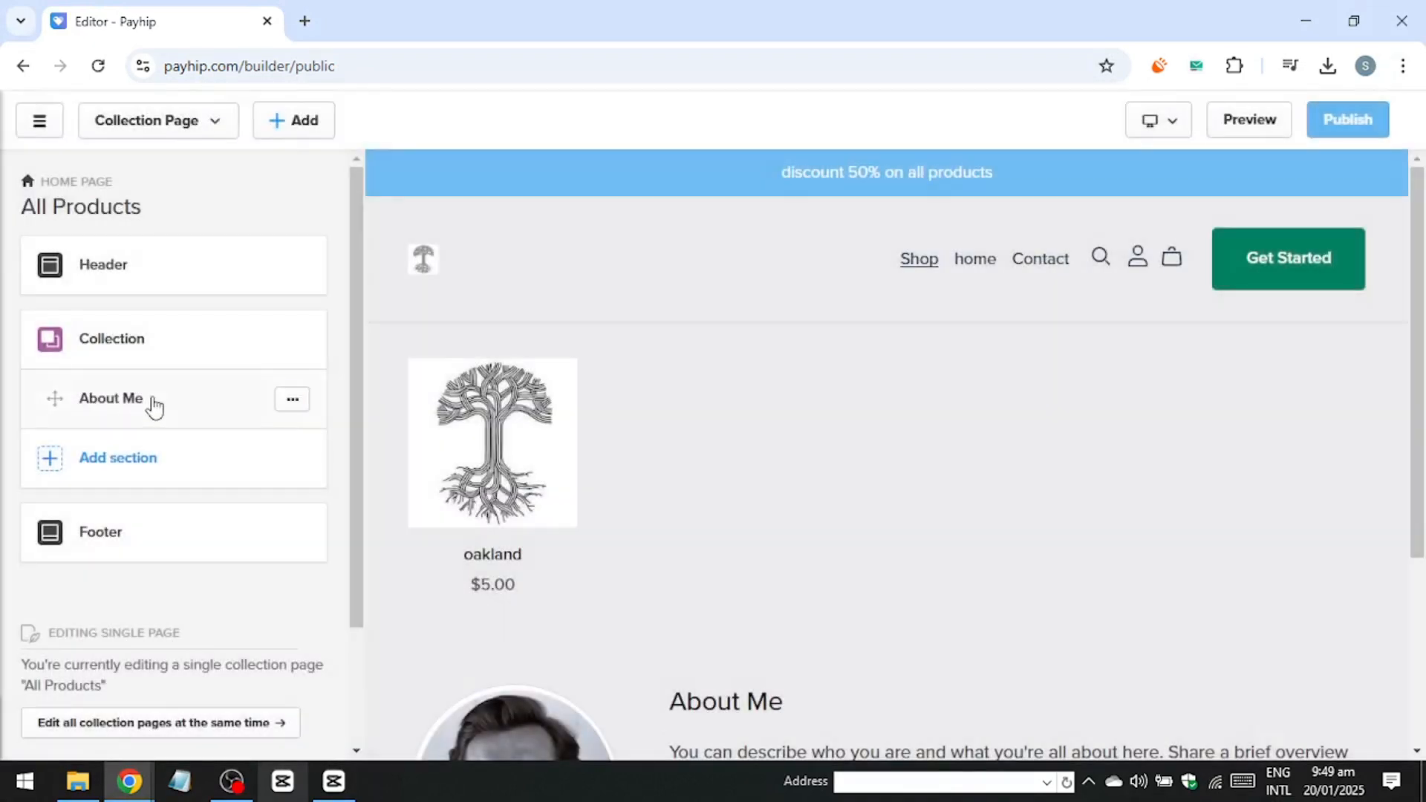
click(108, 403)
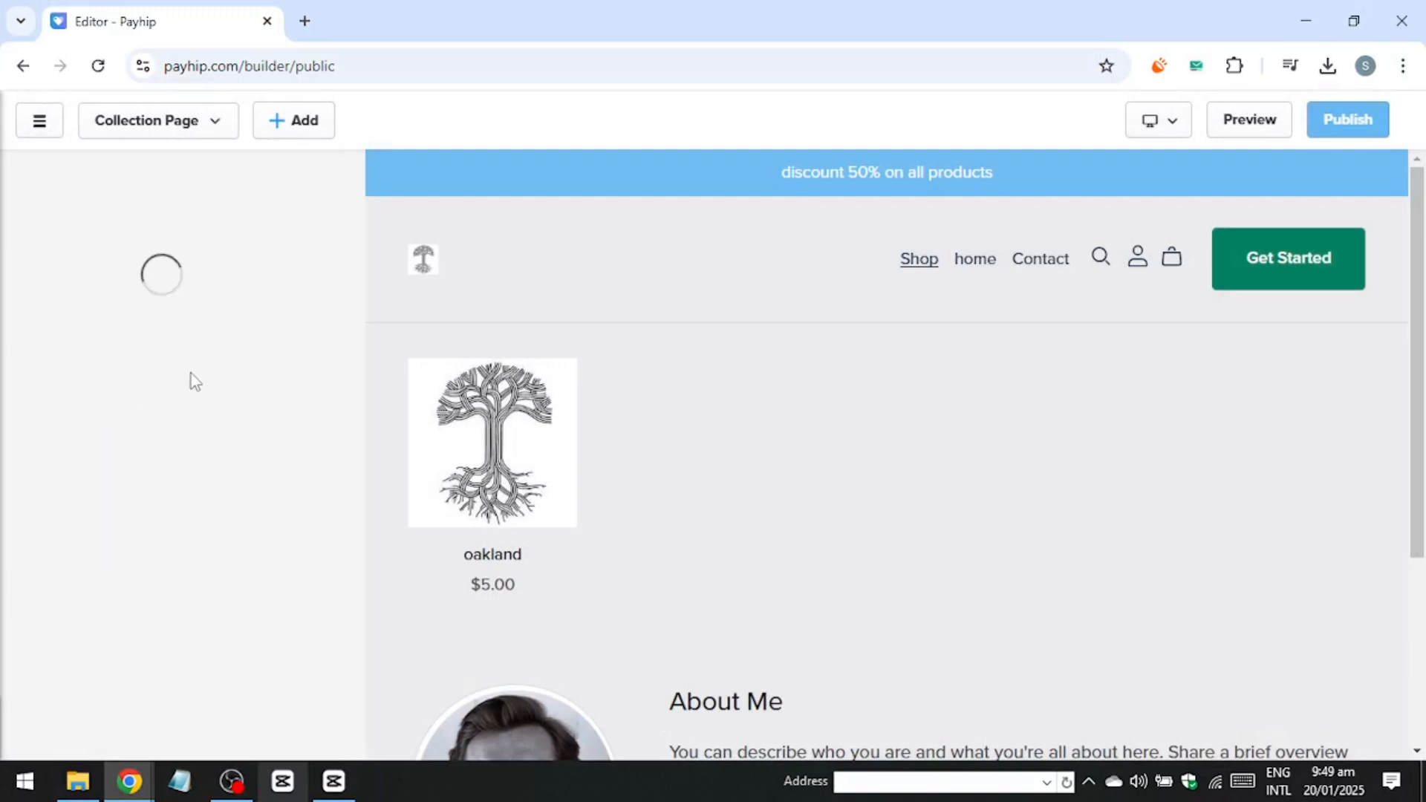
scroll(214, 354, down, 3)
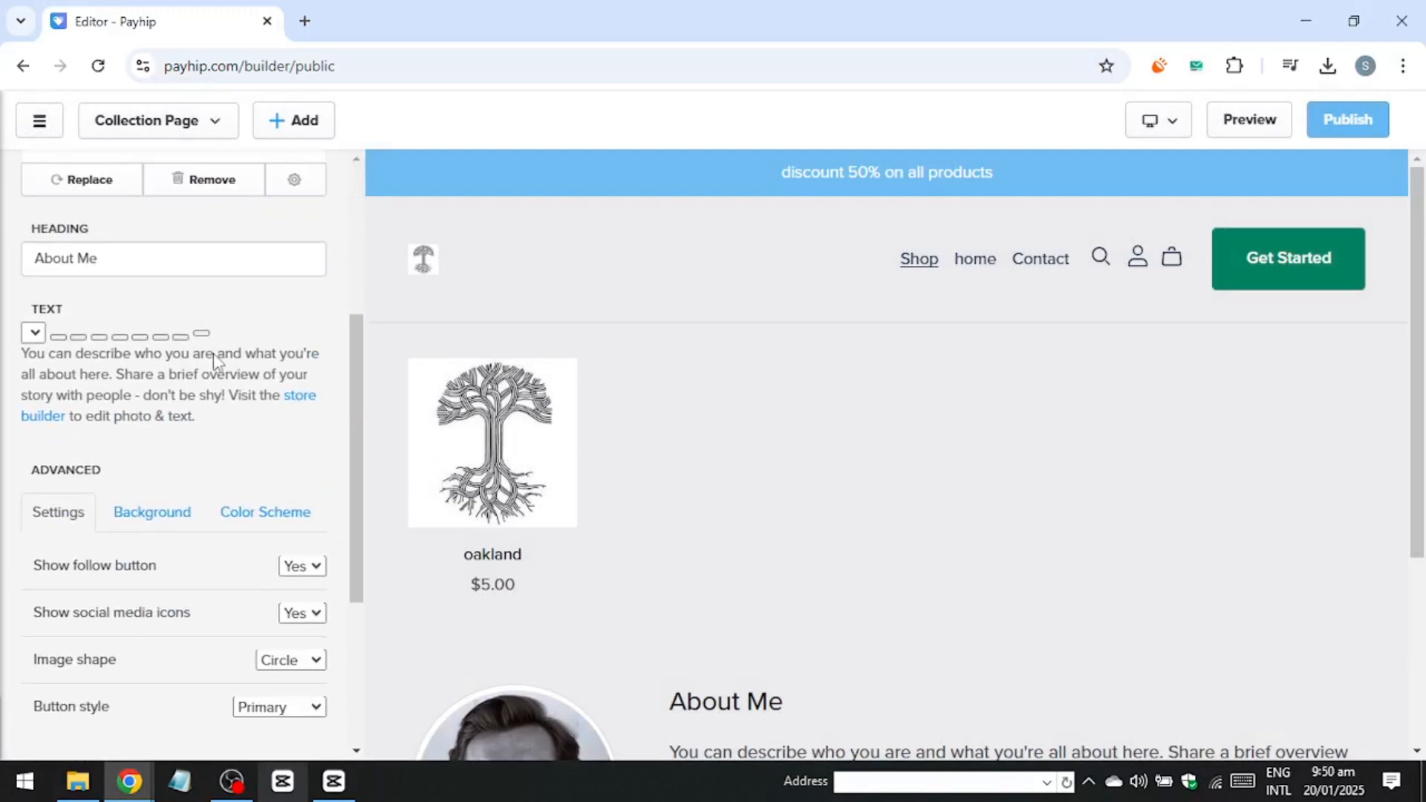
scroll(185, 364, up, 4)
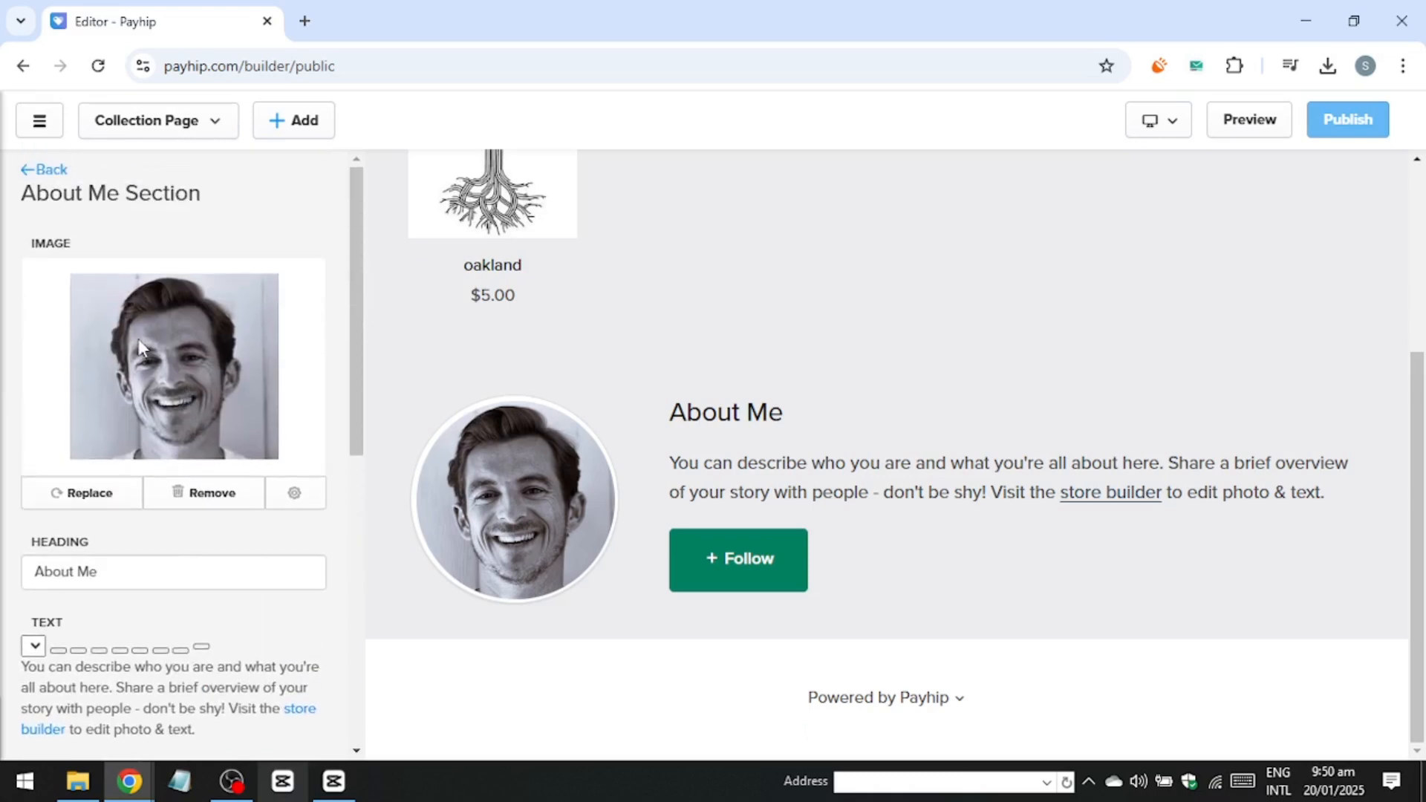
double_click(141, 341)
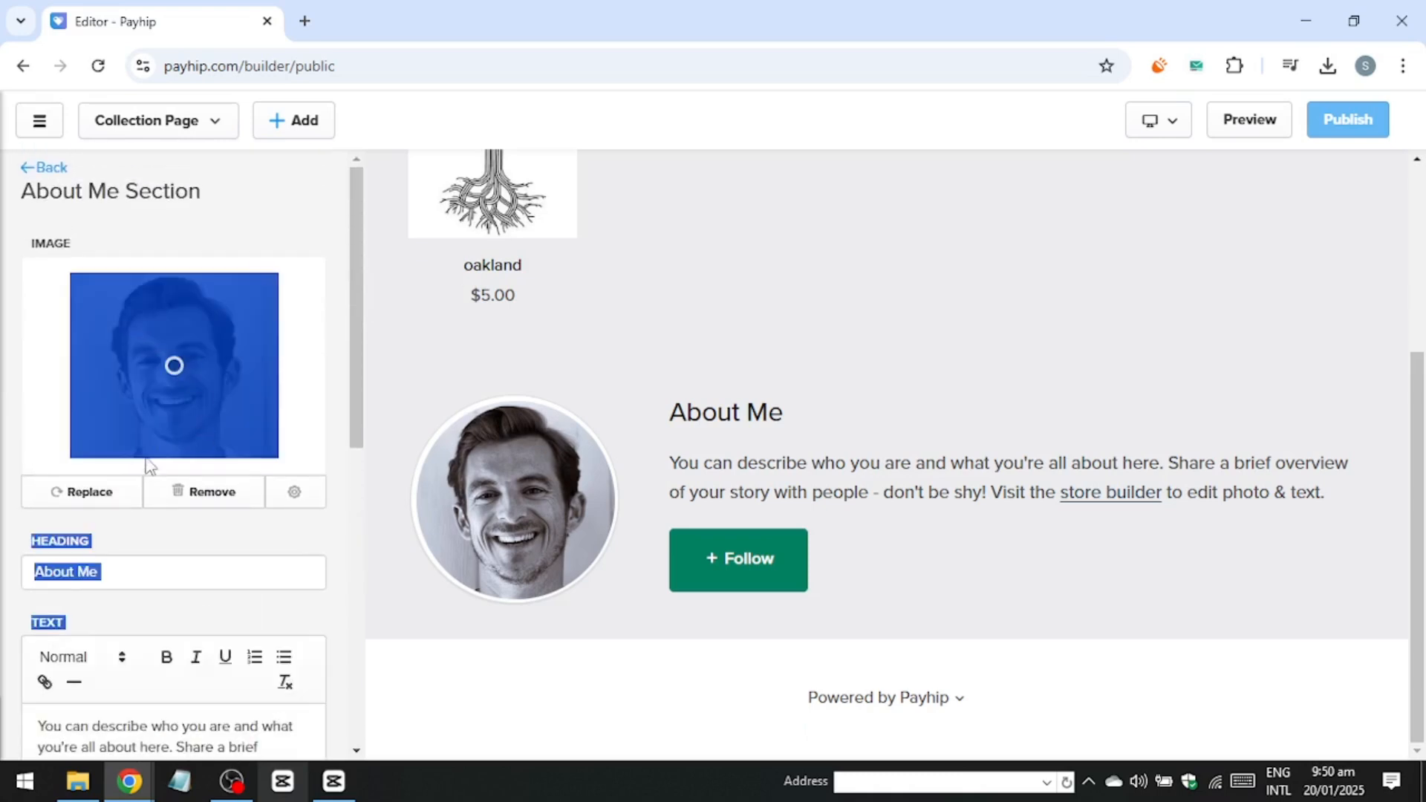
click(241, 550)
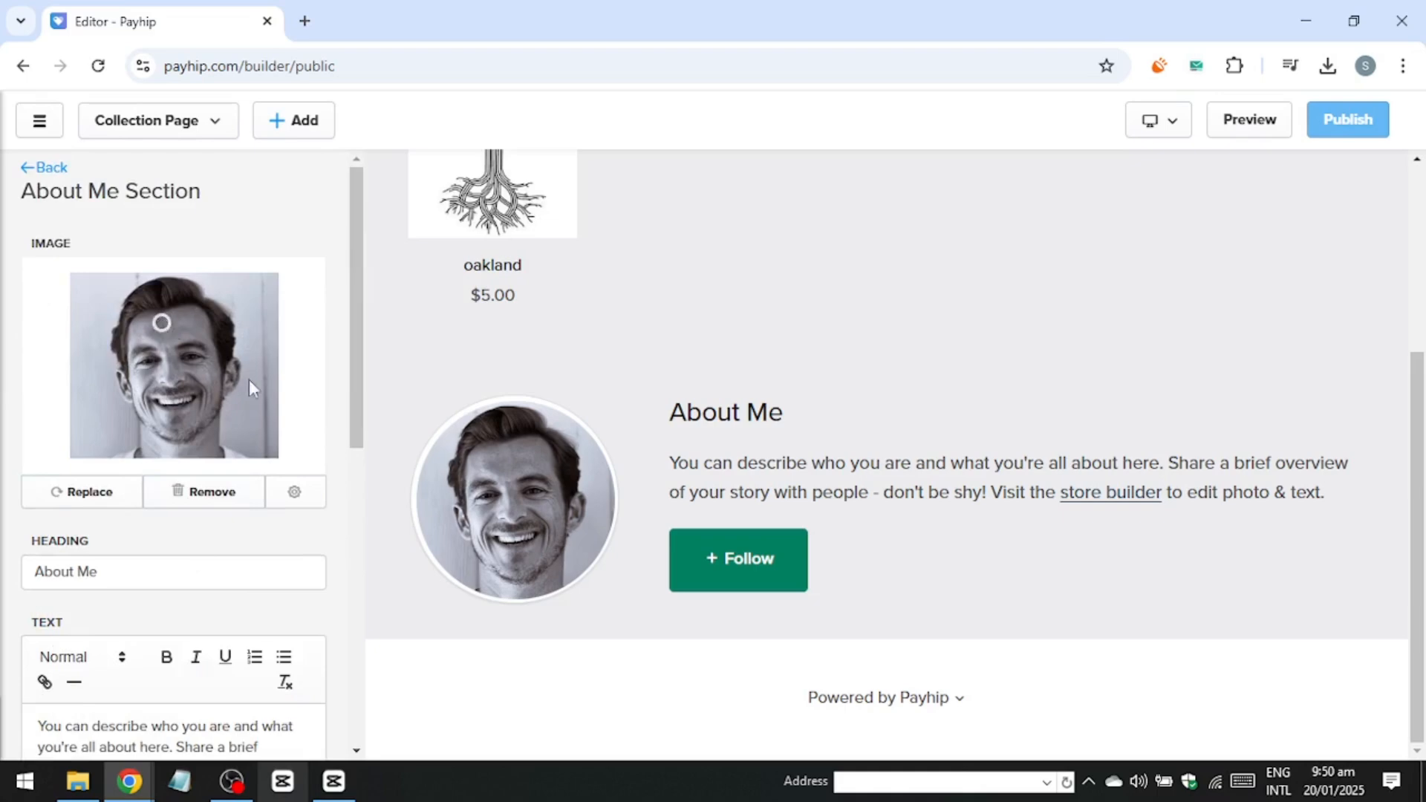
scroll(273, 422, down, 4)
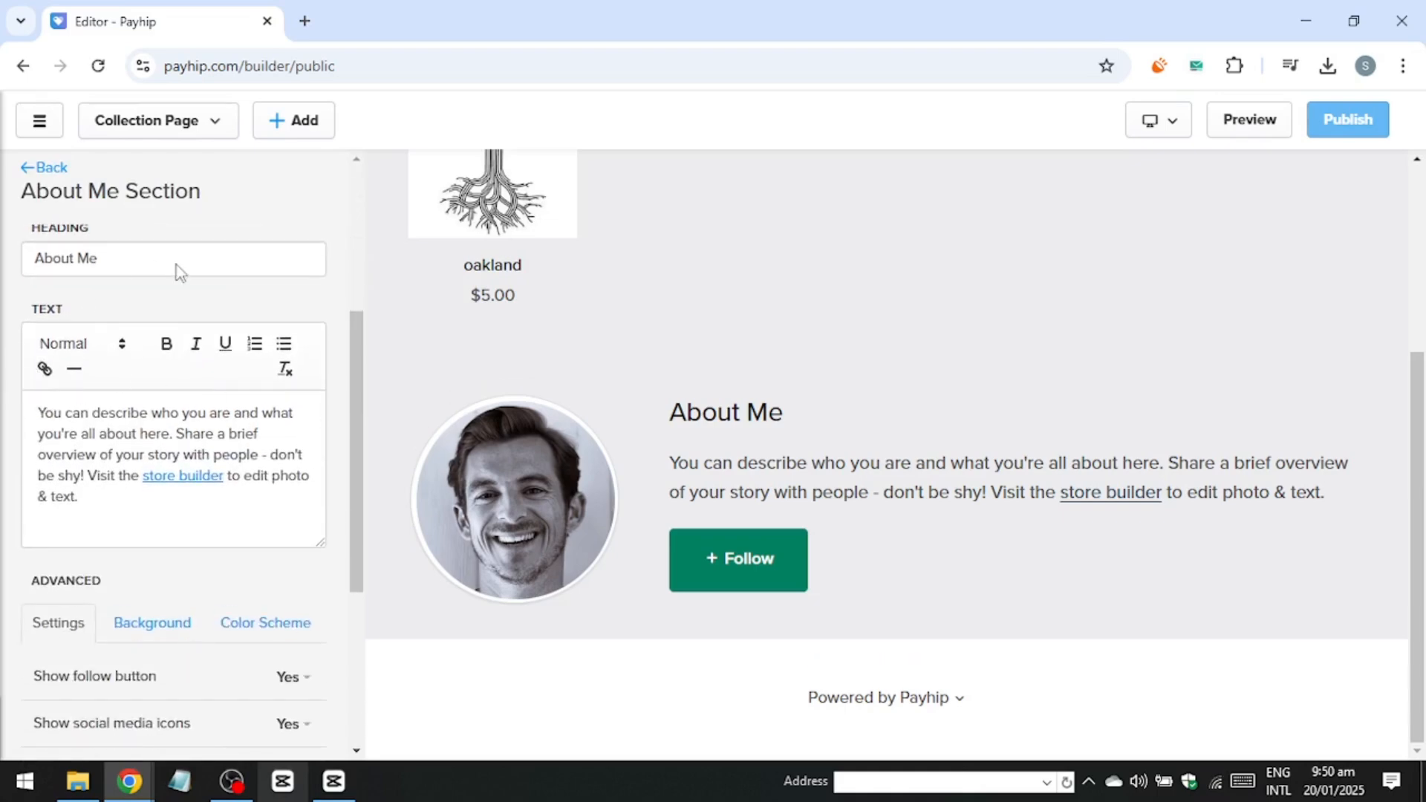
scroll(255, 414, down, 2)
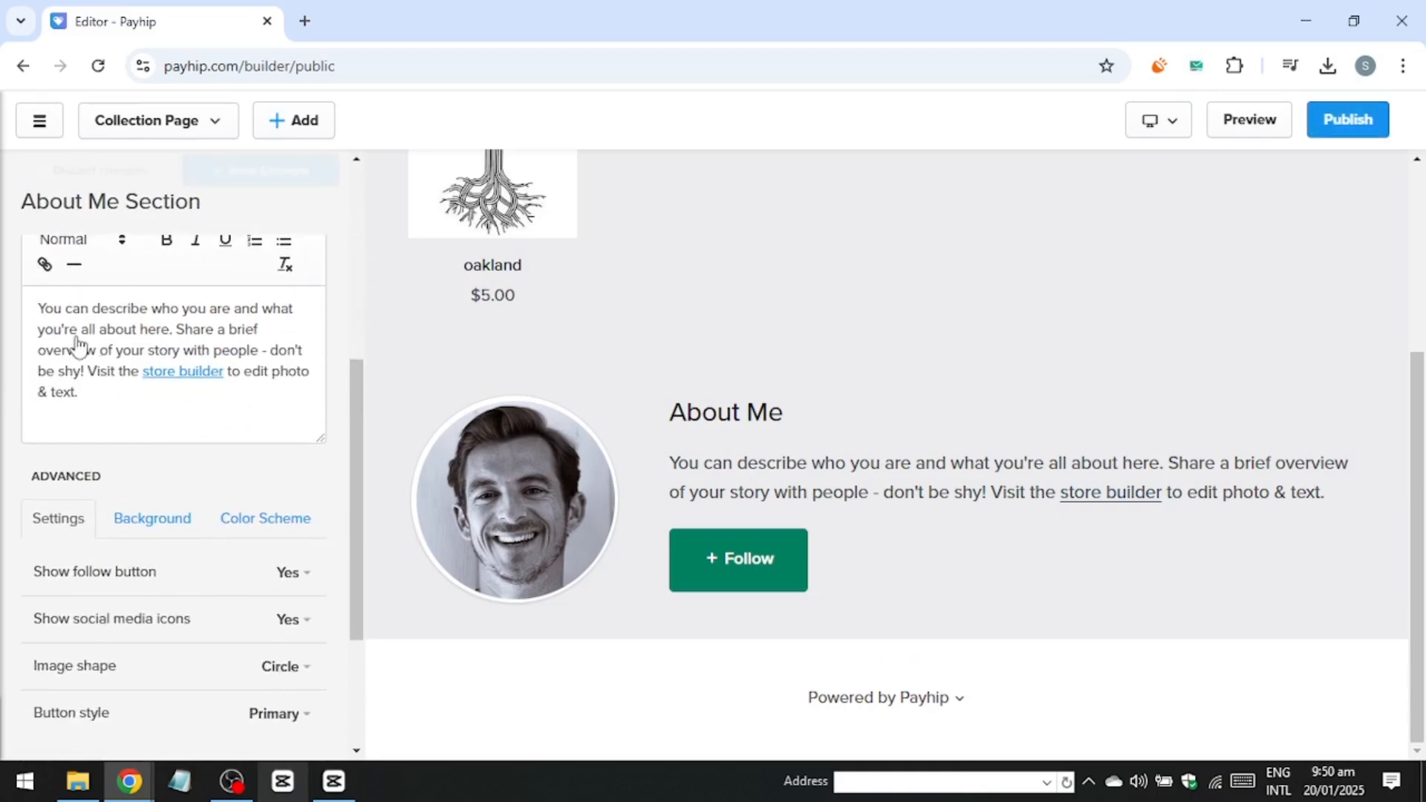
scroll(134, 401, down, 3)
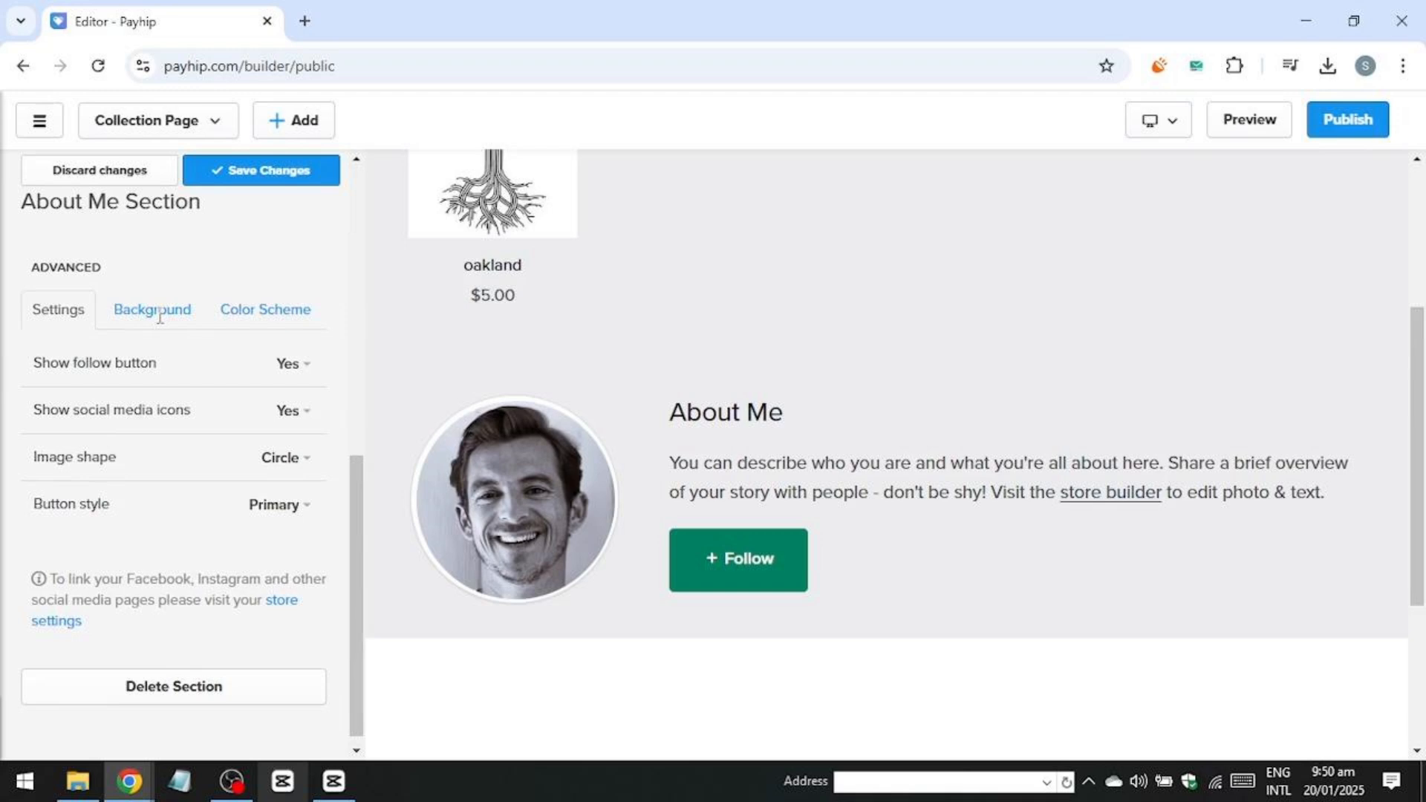
click(159, 316)
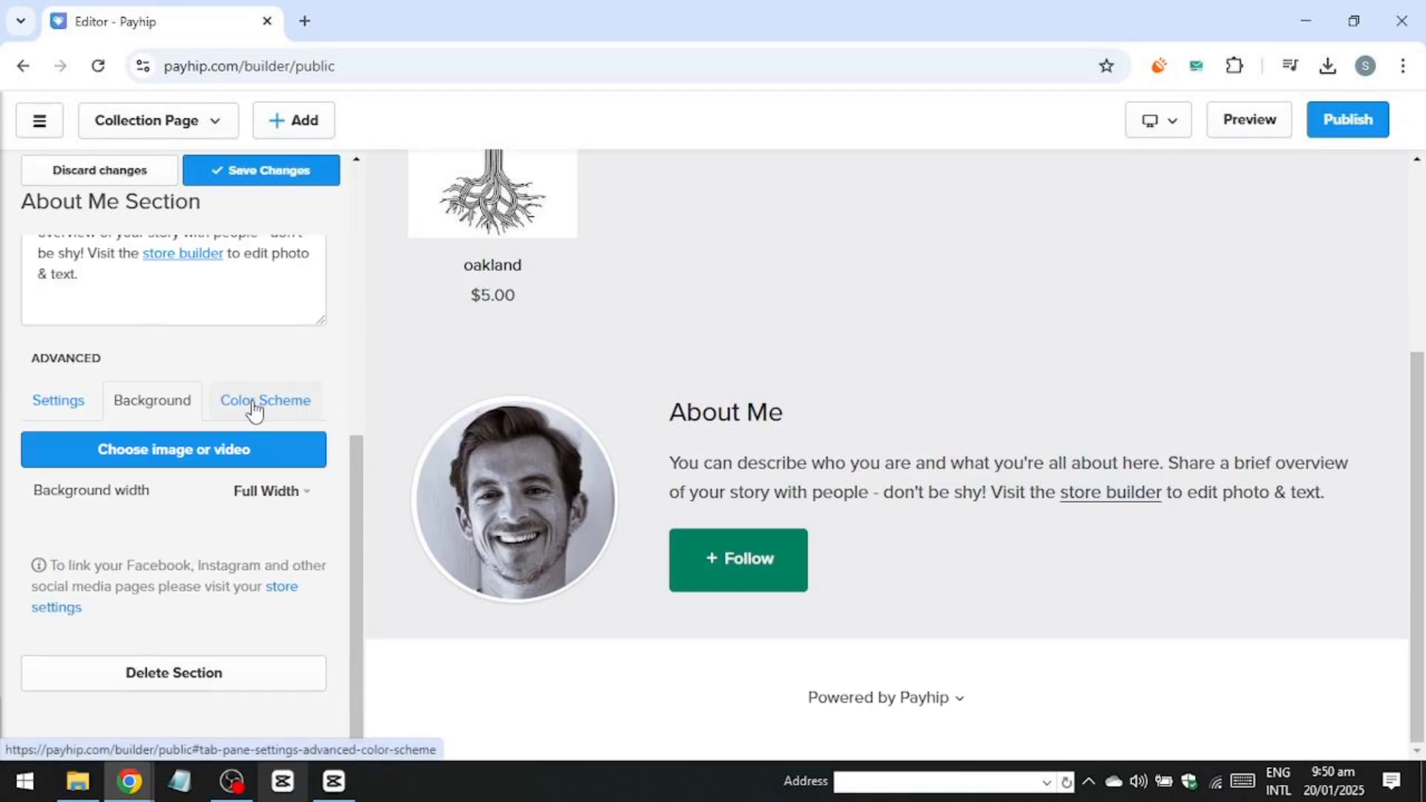
Save the section changes and publish the store.
click(266, 182)
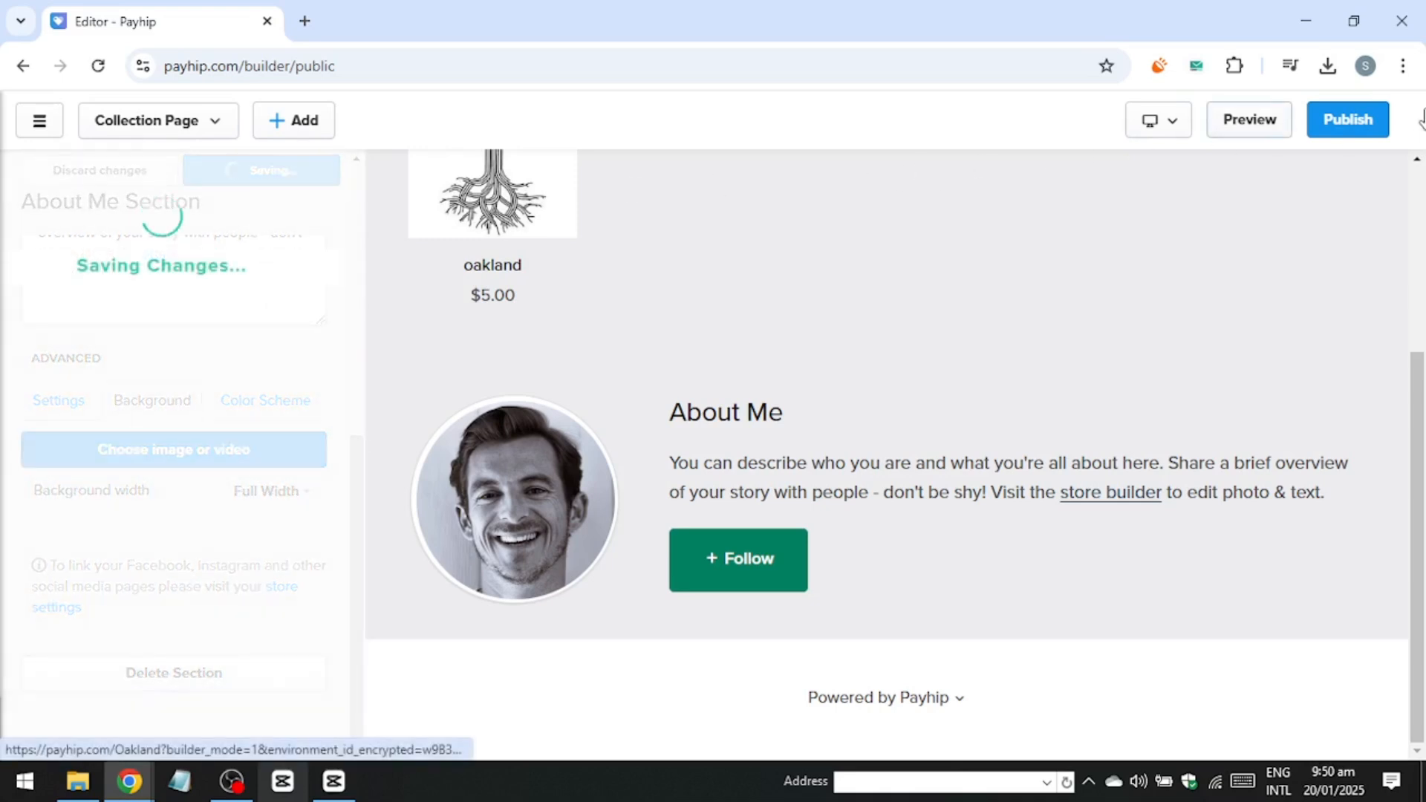
click(1352, 123)
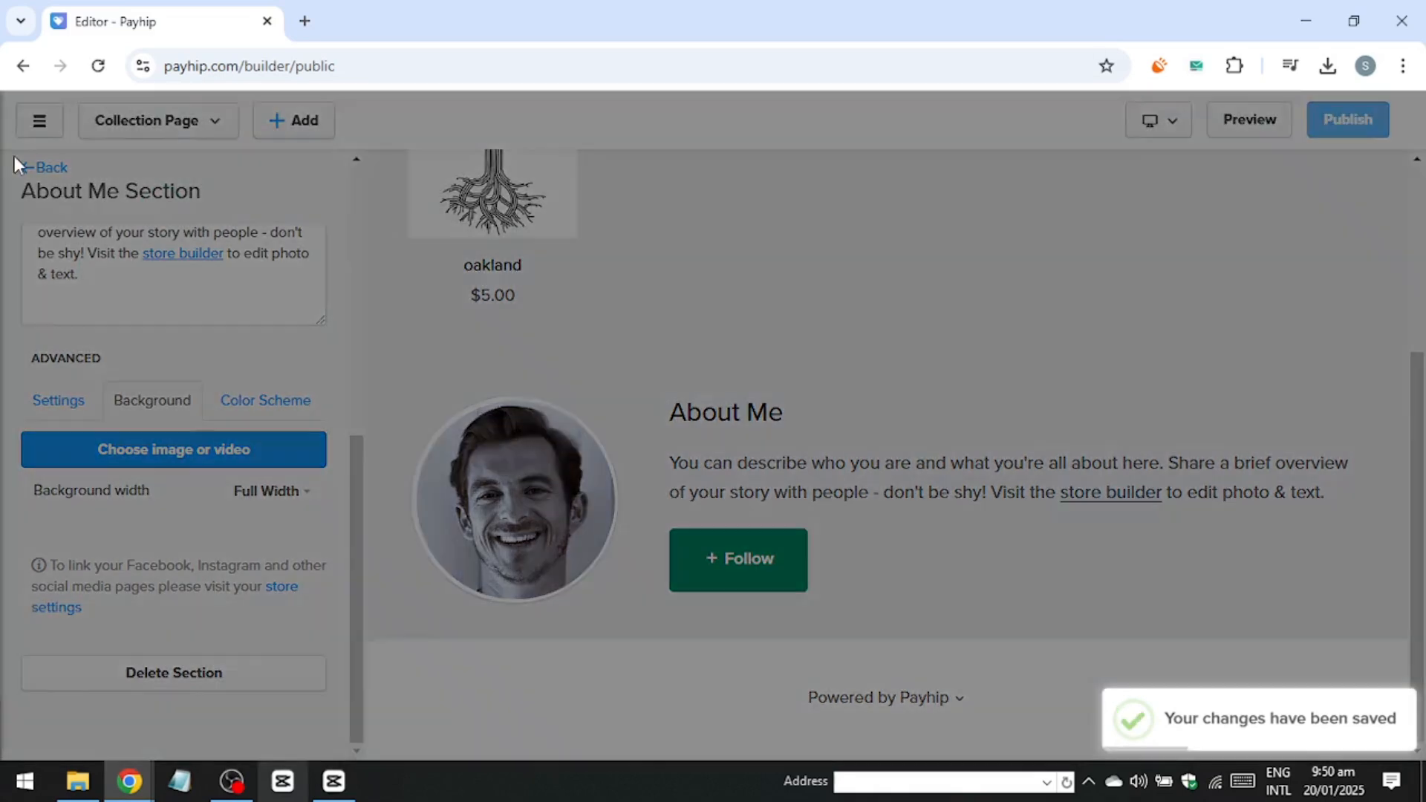
click(819, 446)
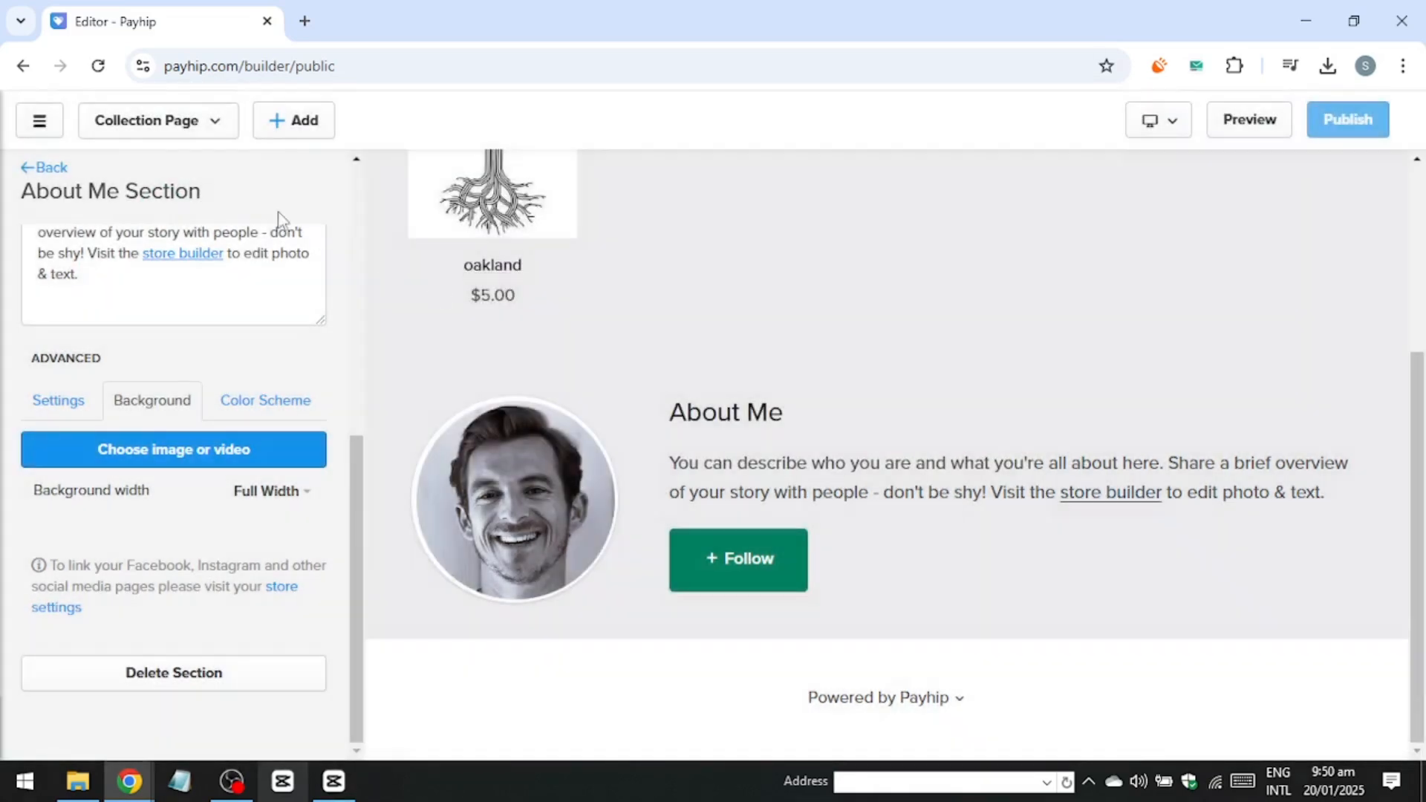
Open the Footer section settings and review its format and color scheme options.
click(61, 175)
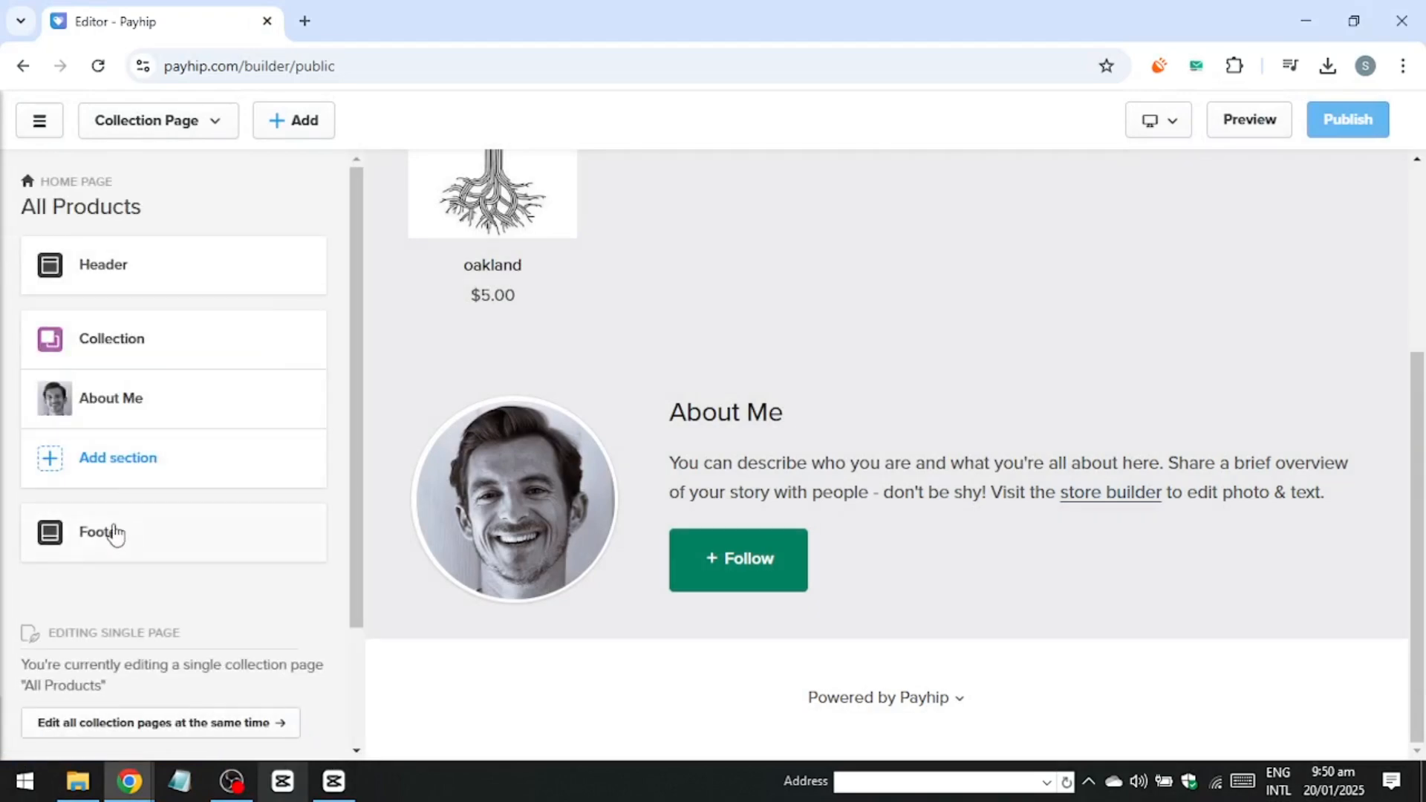
click(95, 532)
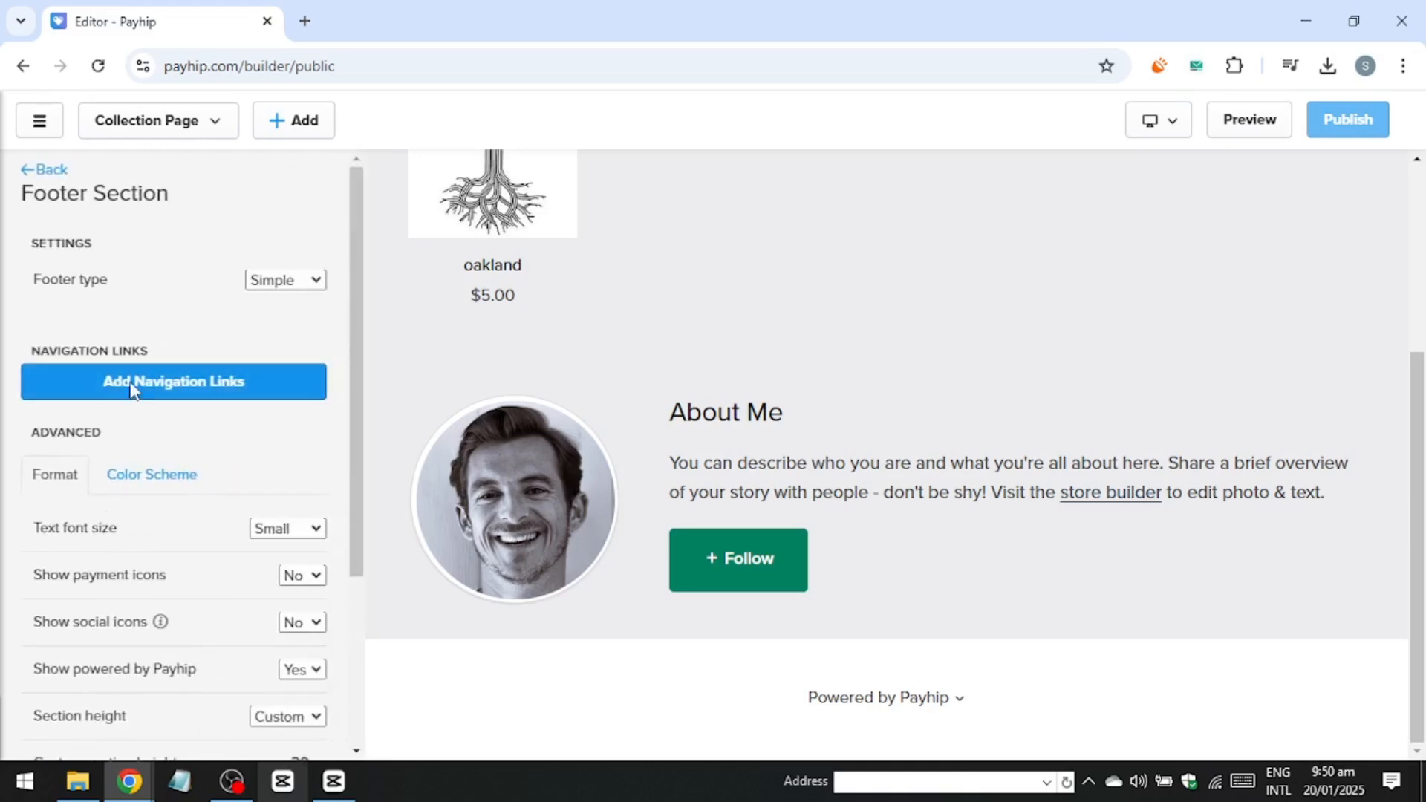
scroll(131, 393, down, 3)
scroll(131, 393, up, 2)
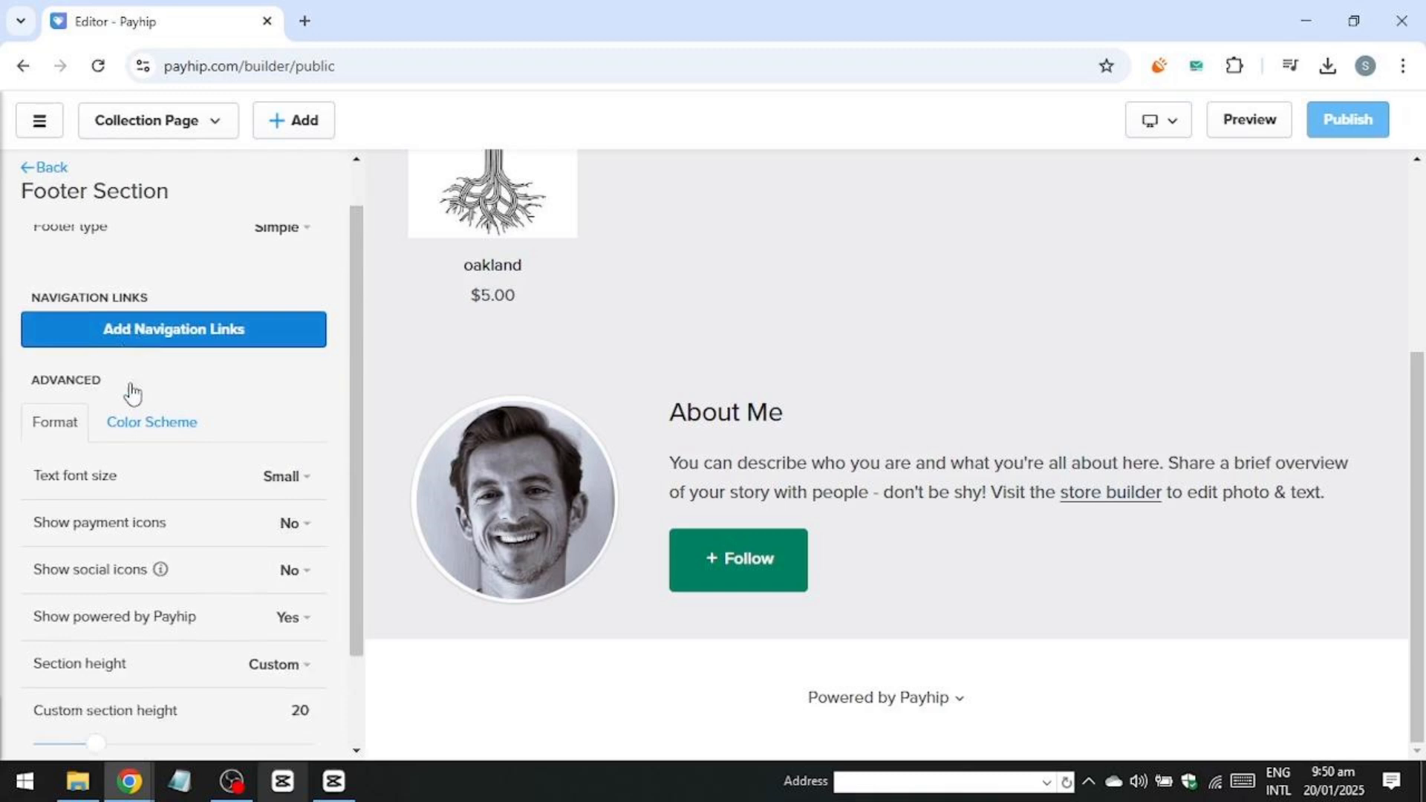
scroll(132, 394, down, 2)
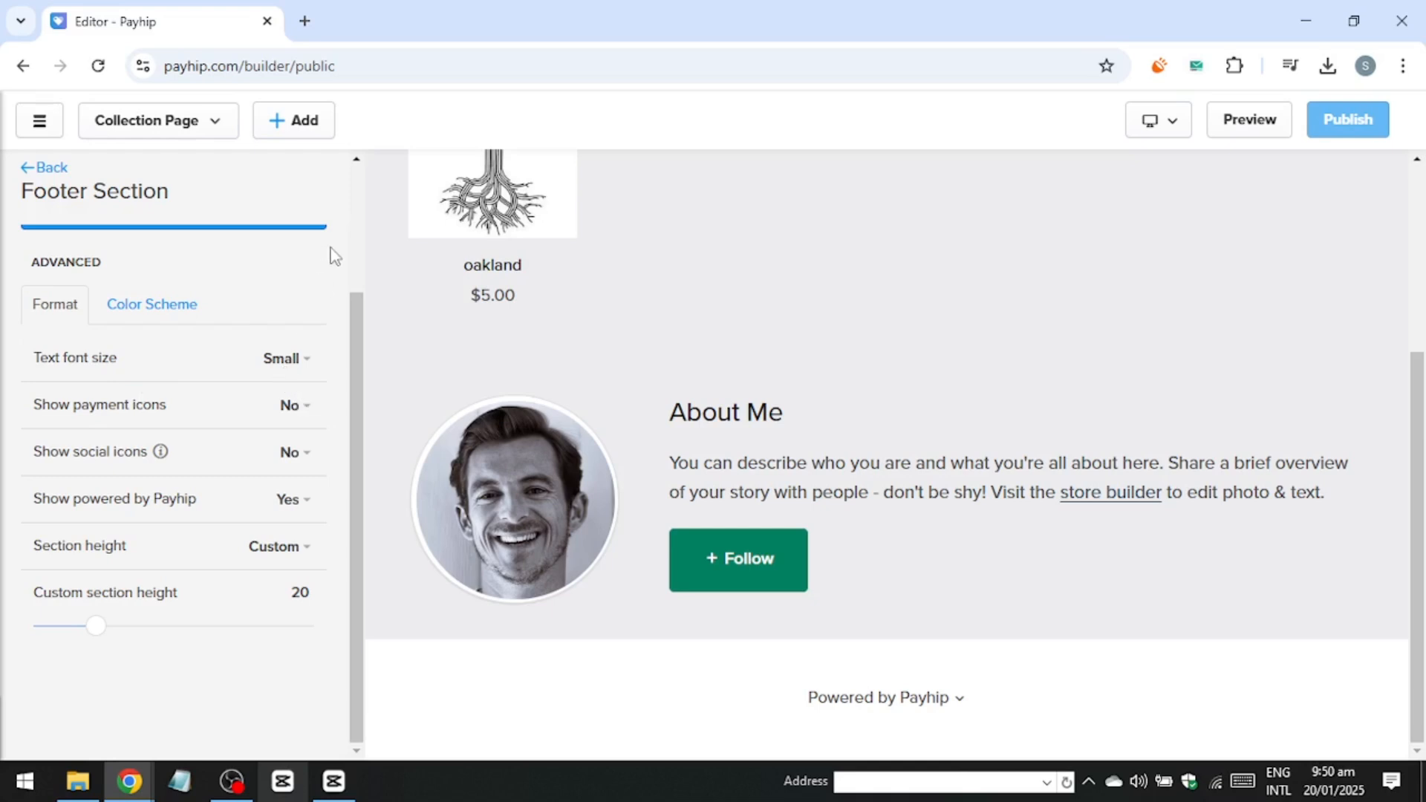
scroll(178, 524, up, 2)
scroll(165, 465, down, 2)
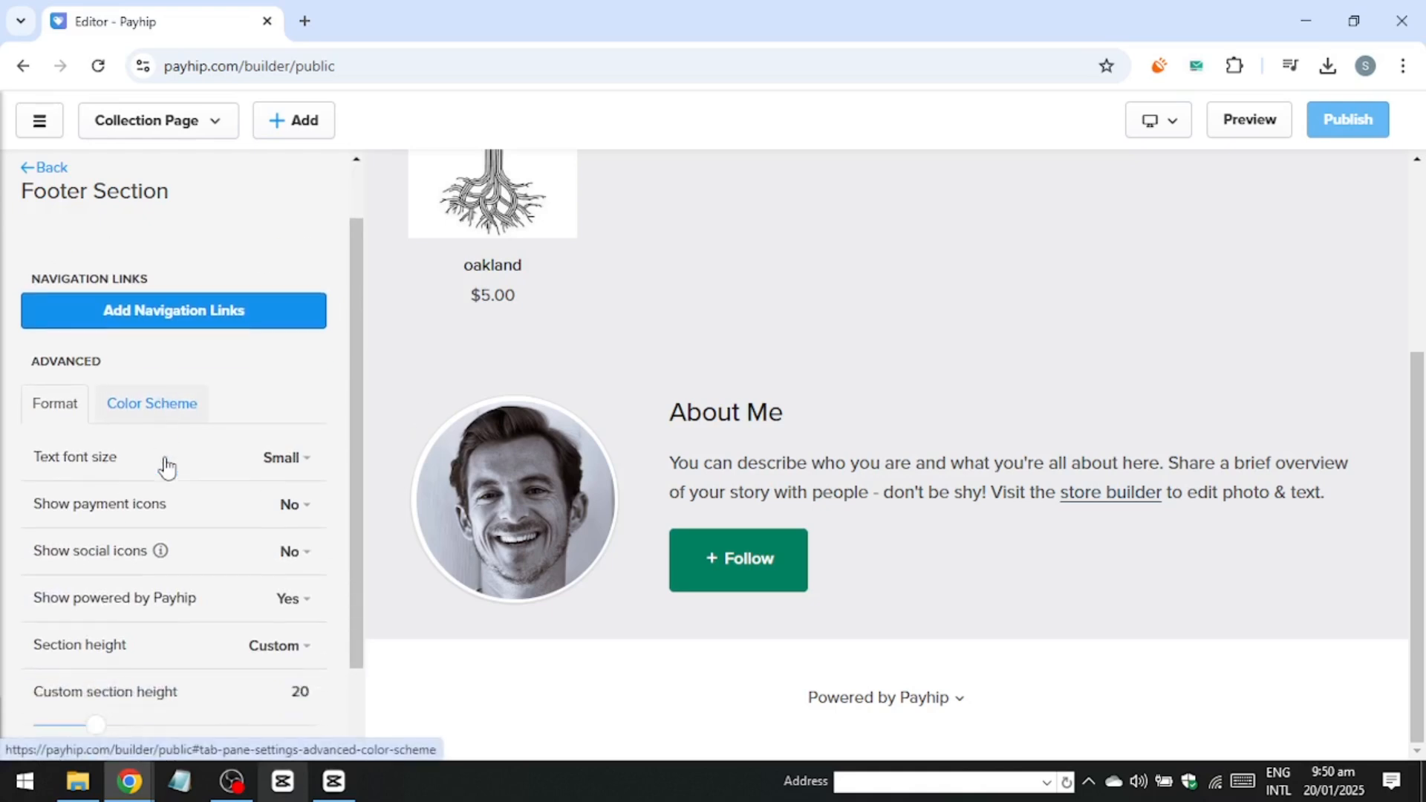
click(165, 318)
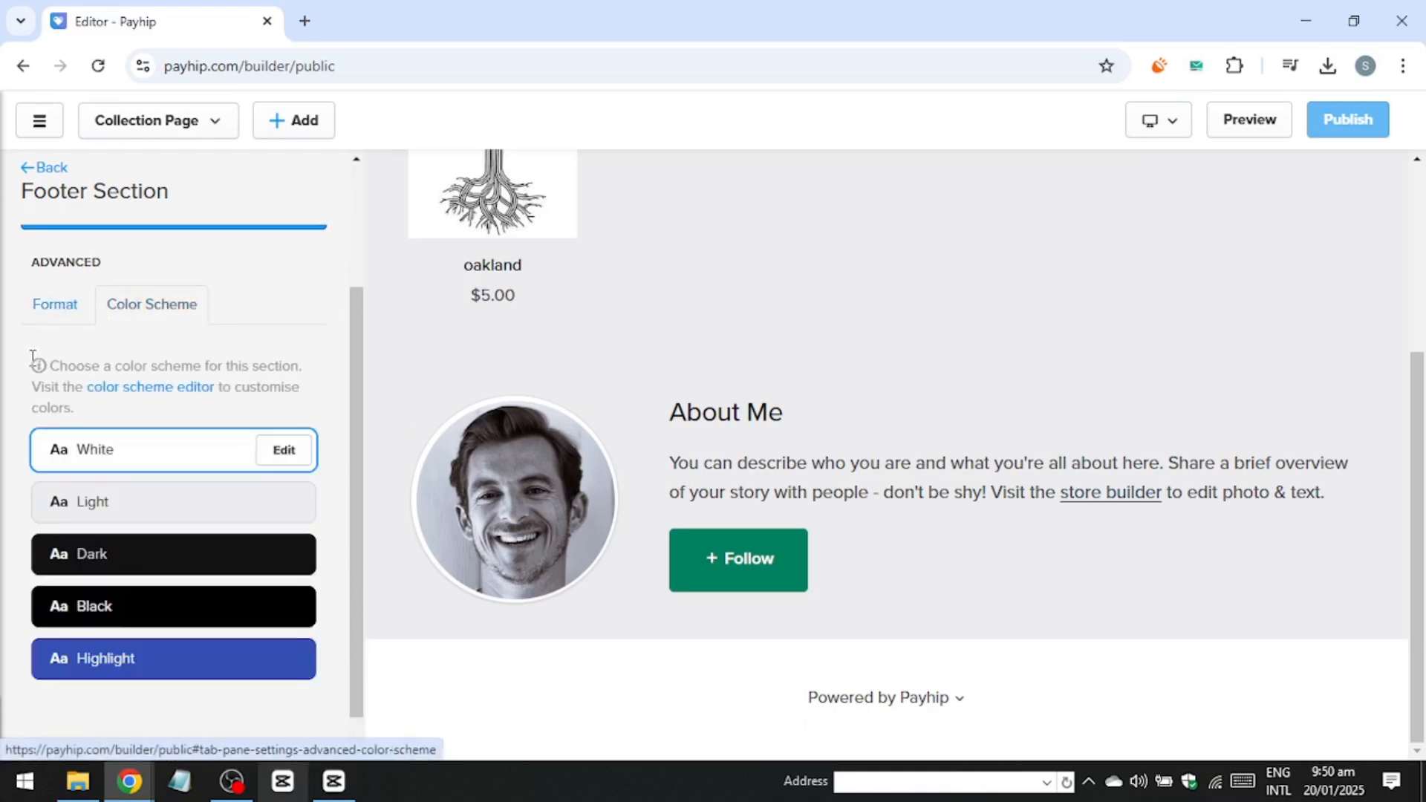
scroll(158, 491, down, 1)
scroll(148, 456, up, 3)
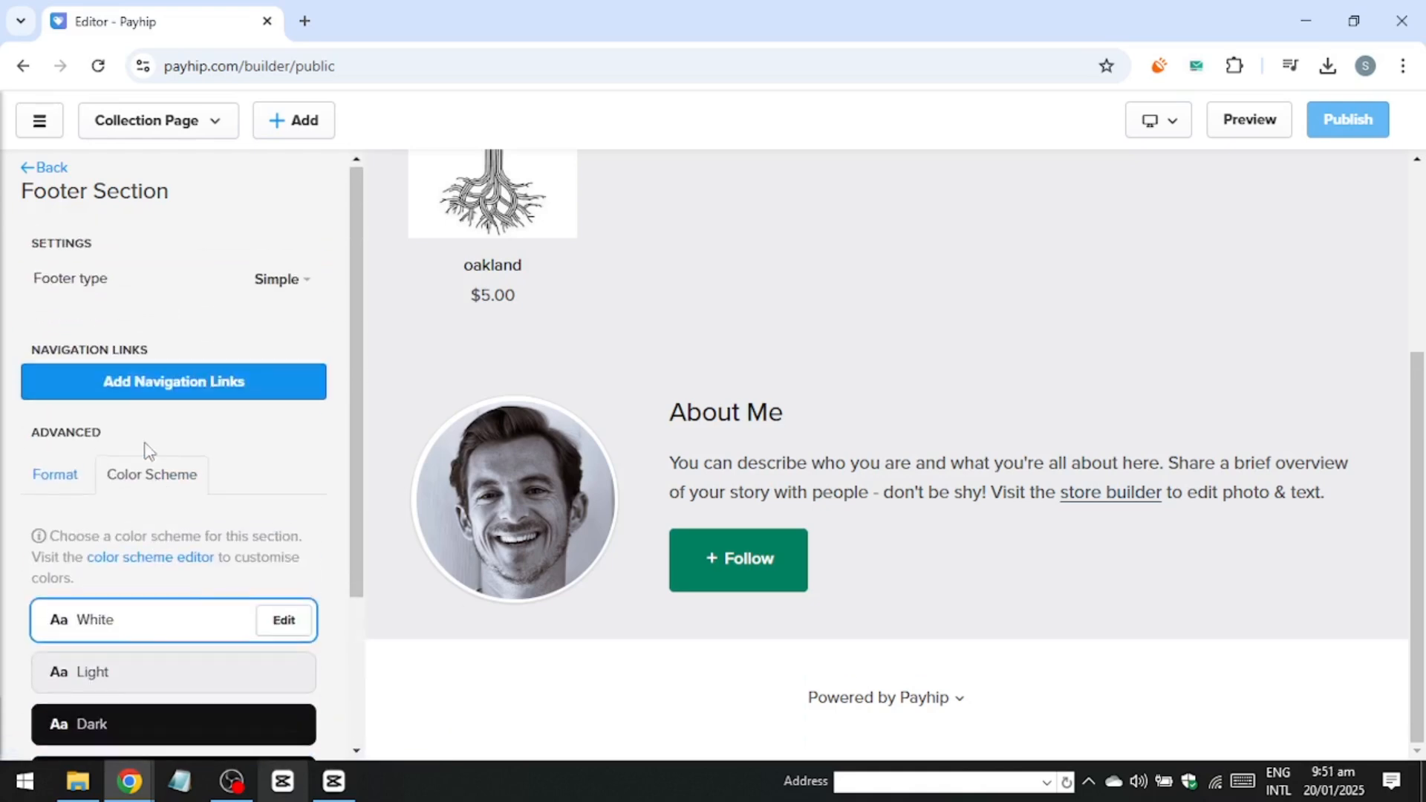
scroll(156, 427, down, 3)
scroll(154, 427, down, 1)
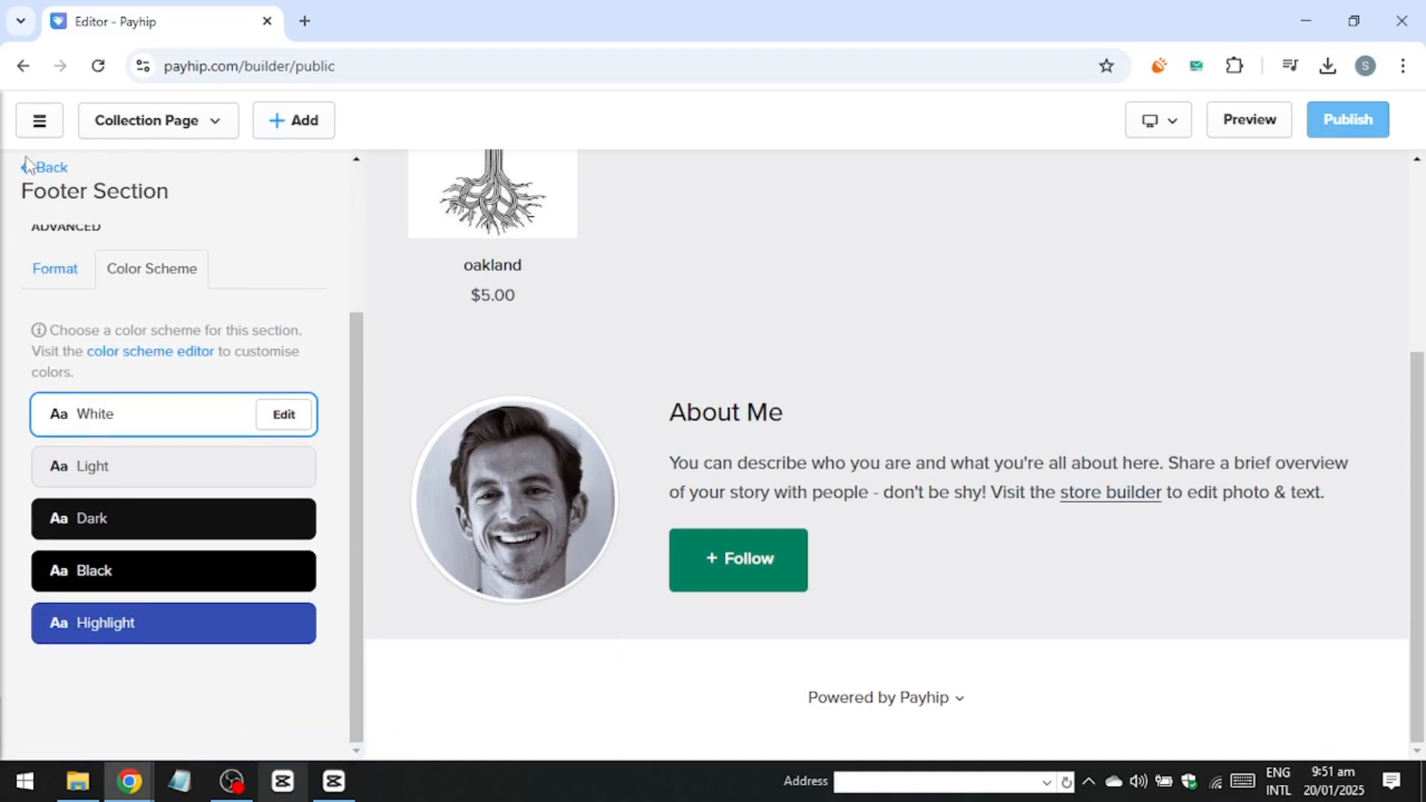
click(286, 519)
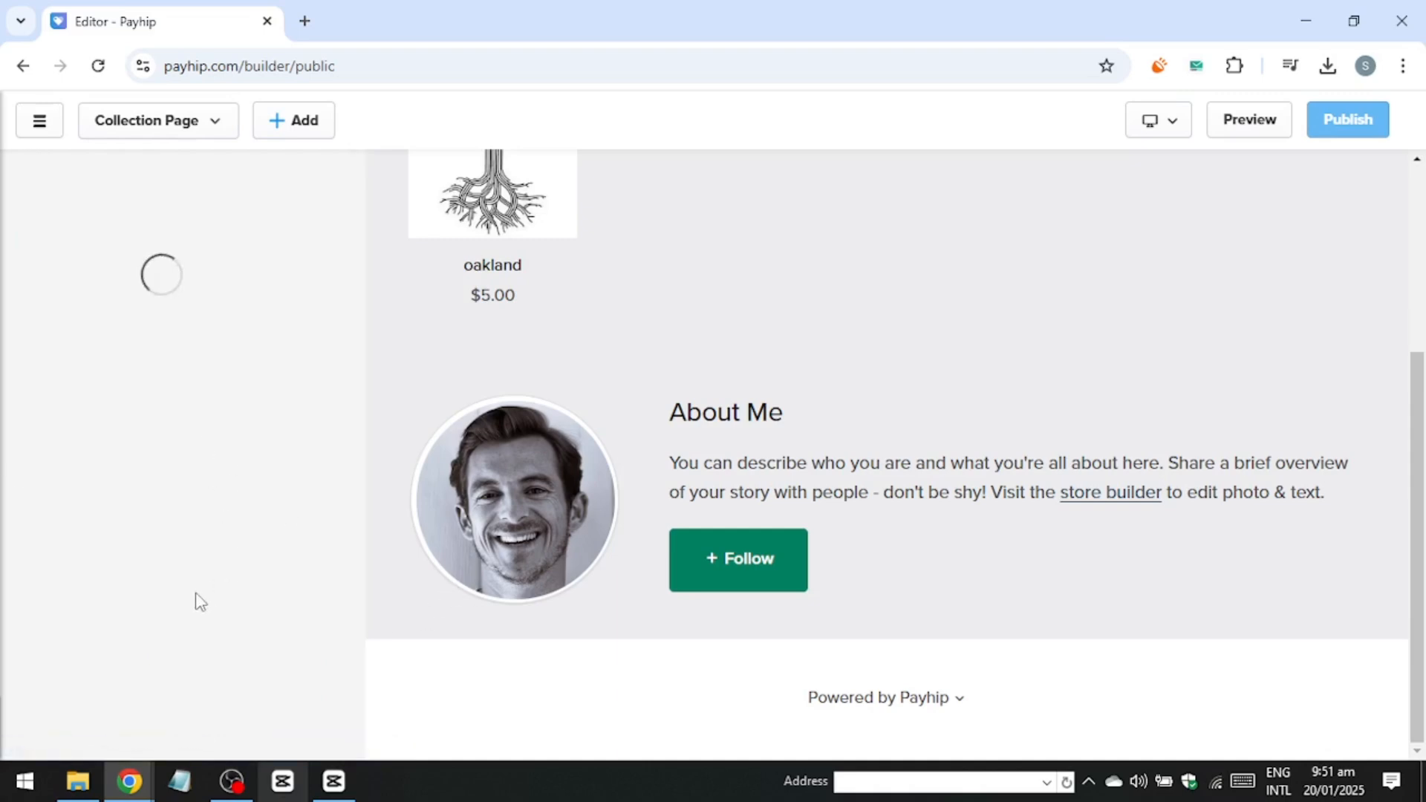
scroll(199, 602, down, 2)
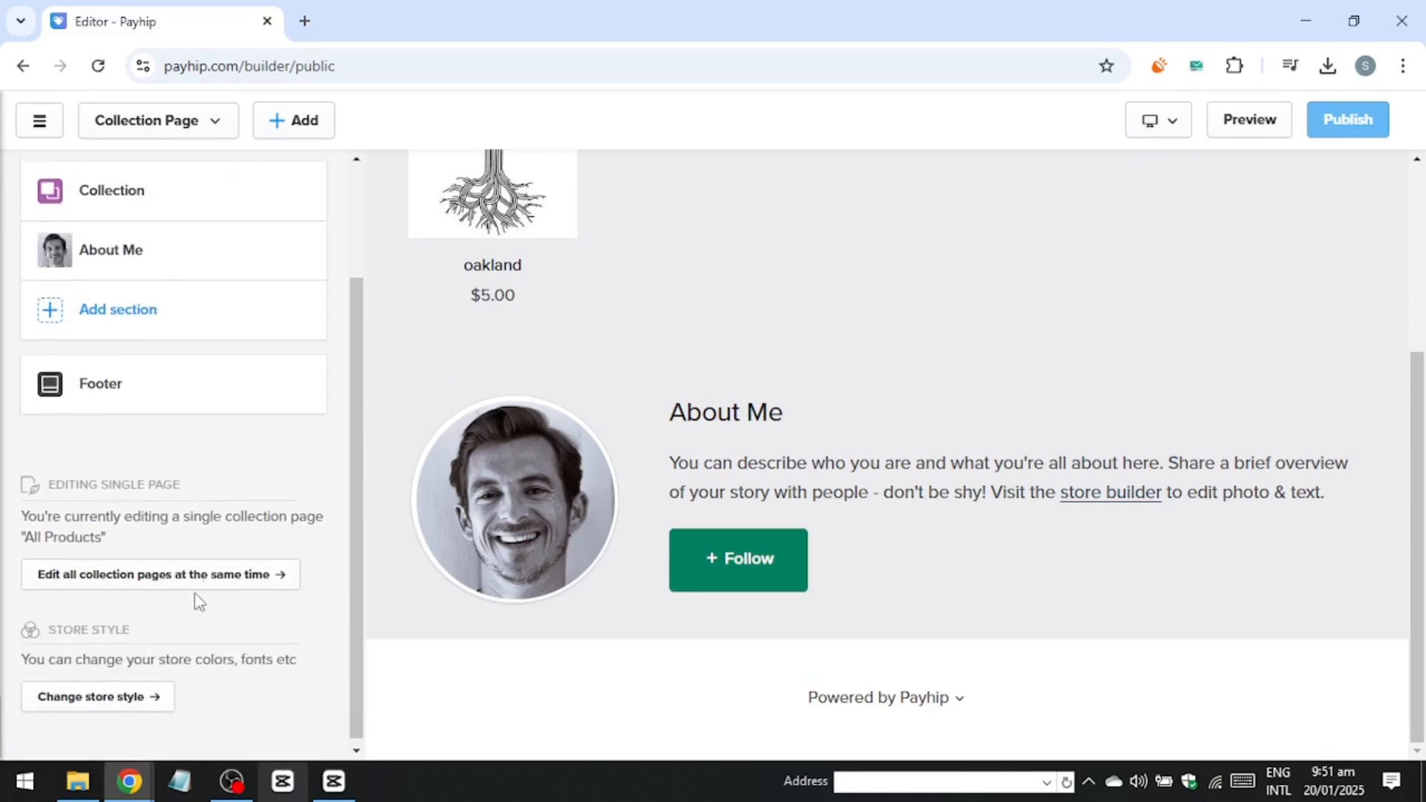
scroll(199, 602, up, 1)
scroll(199, 602, up, 1)
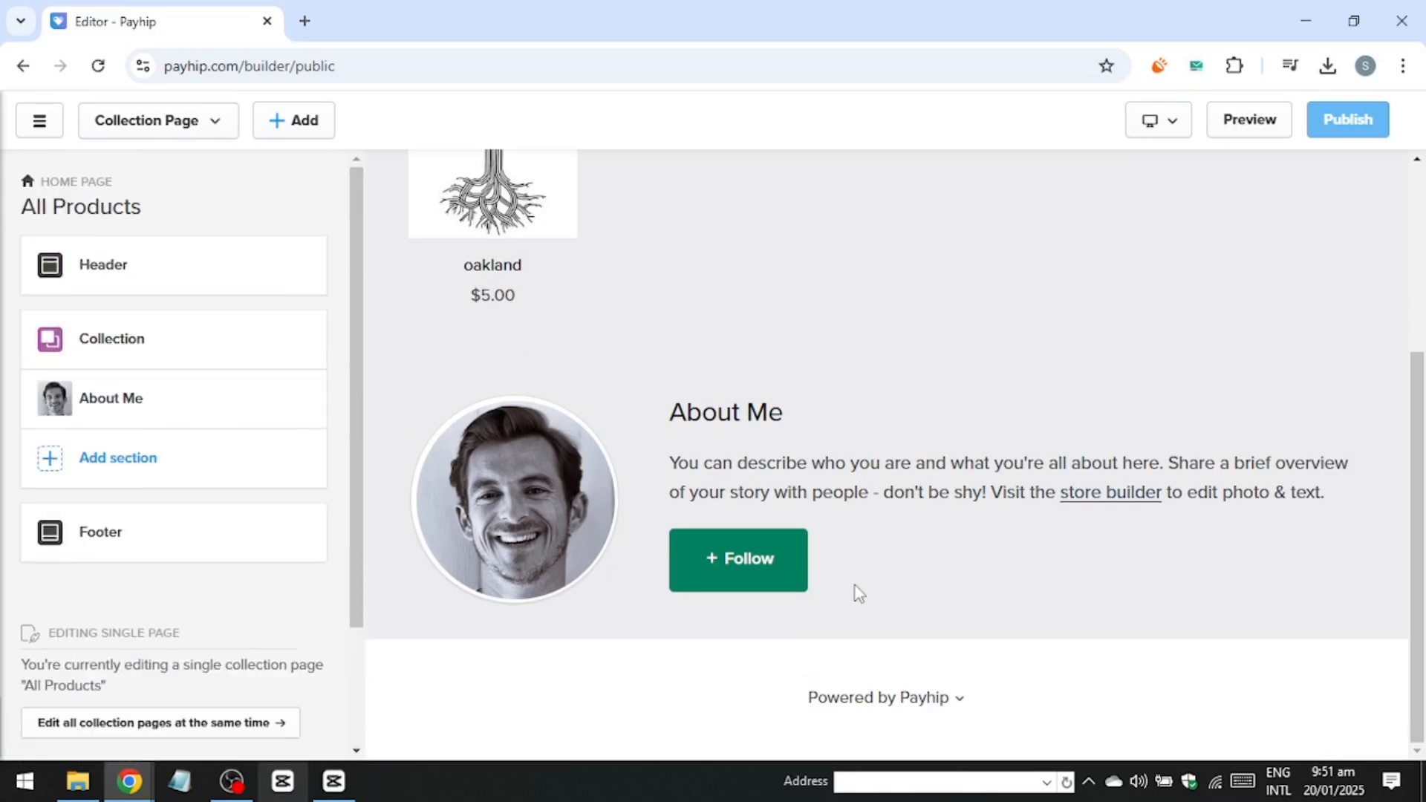
scroll(855, 587, up, 4)
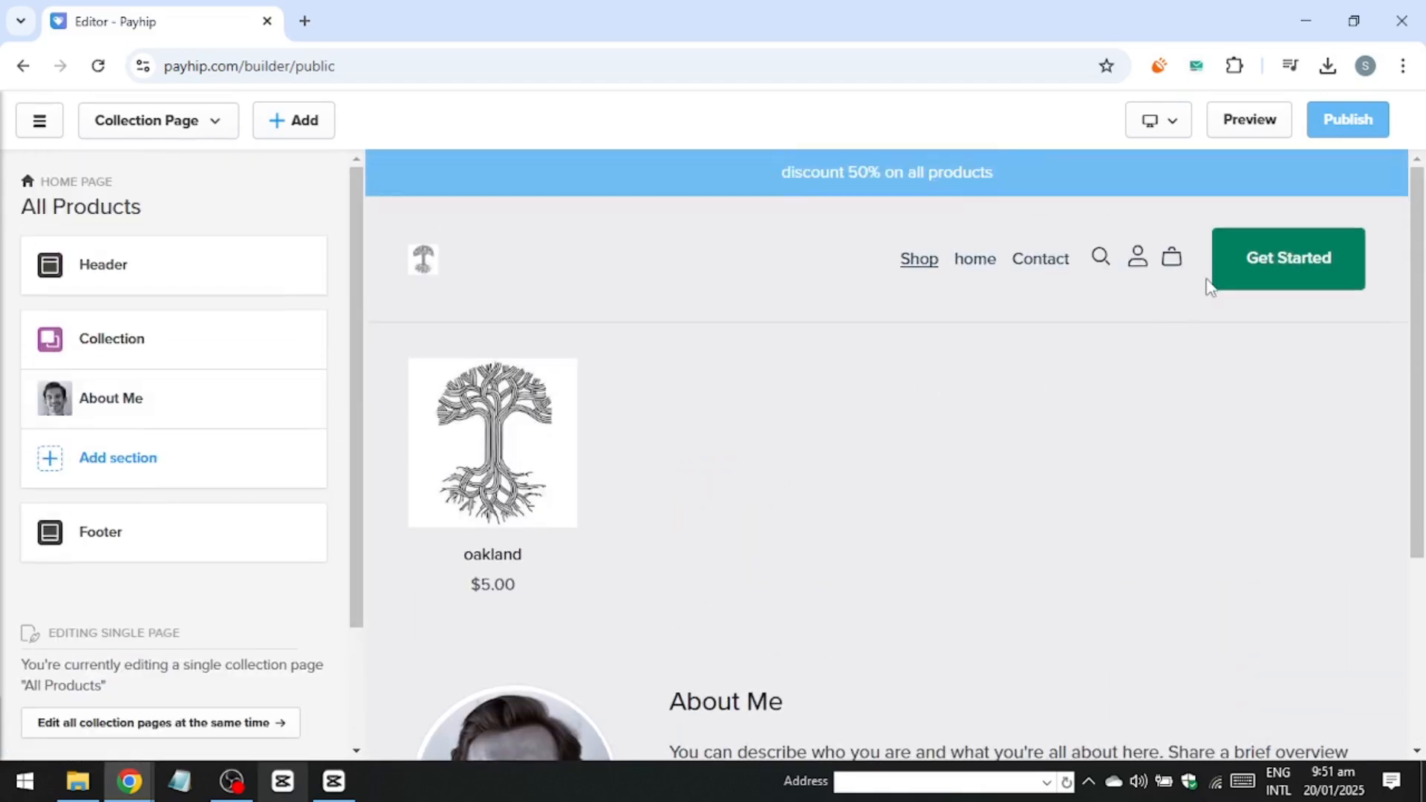